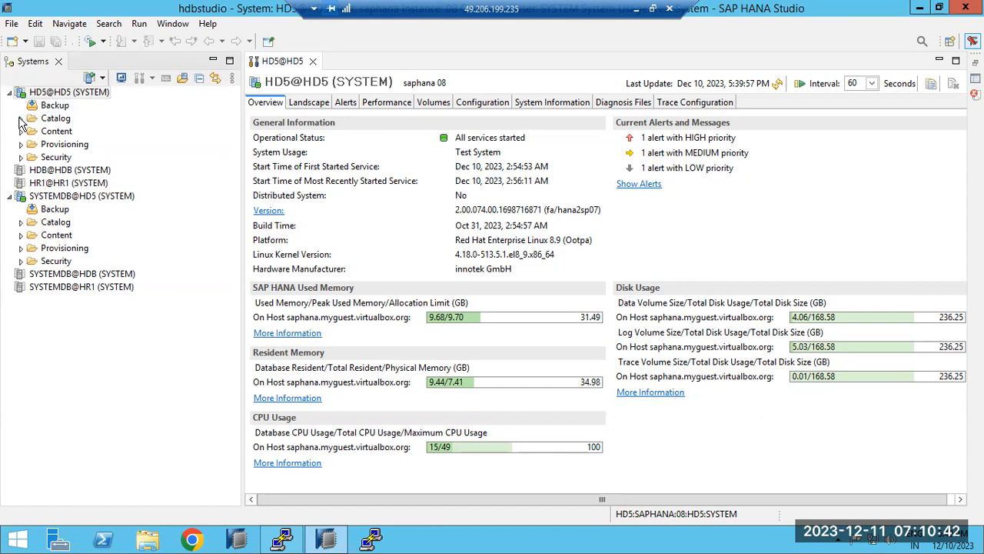
Expand the HD5@HD5 Catalog to list schemas such as HANA_XS_BASE, SYS and SYSTEM.
left_click(20, 118)
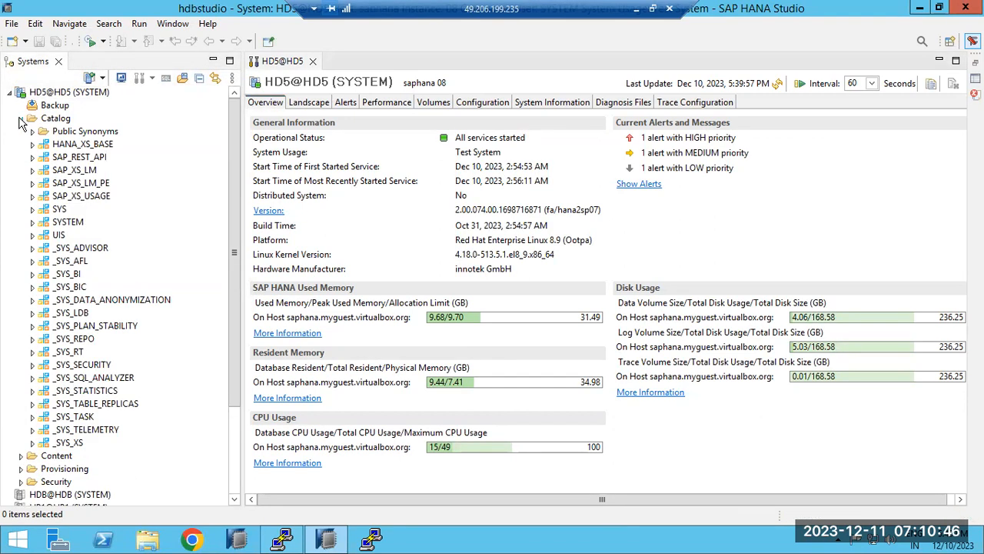
left_click(20, 118)
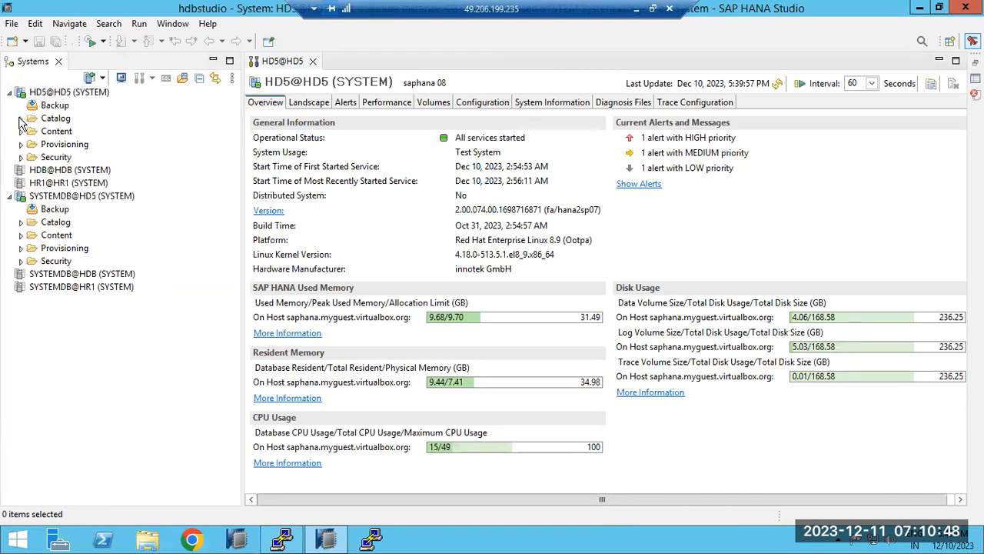
left_click(20, 118)
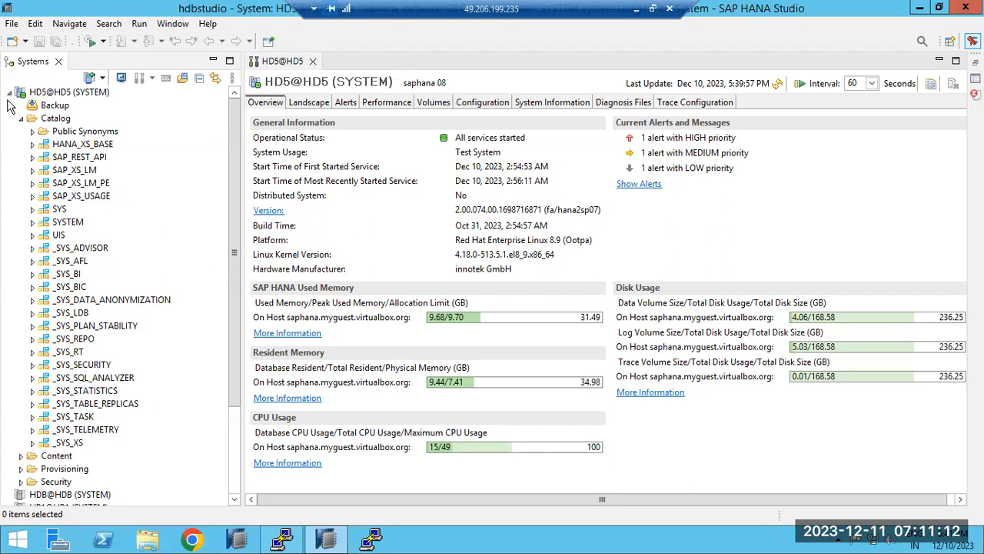
left_click(21, 119)
left_click(20, 119)
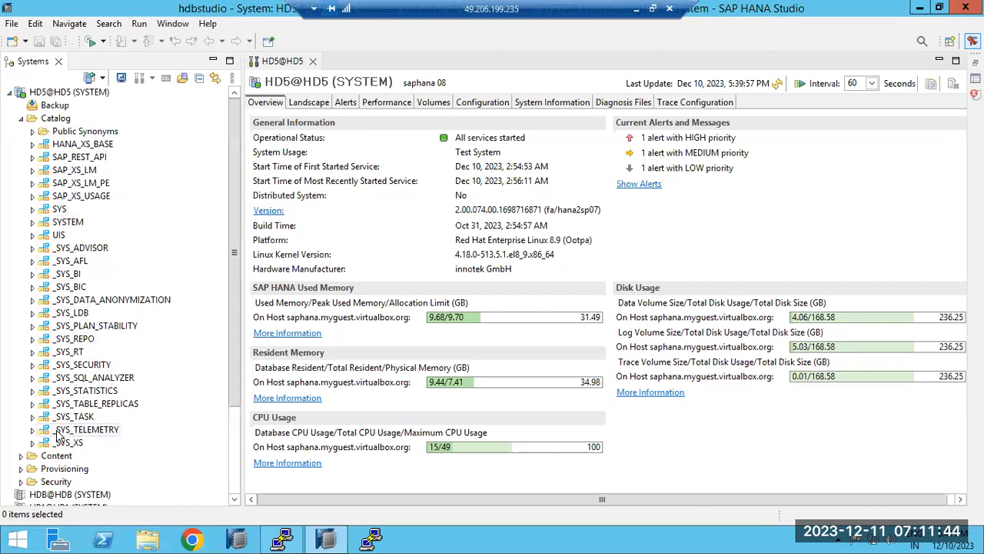
Expand SYS > Tables and scroll through its system table list.
left_click(31, 209)
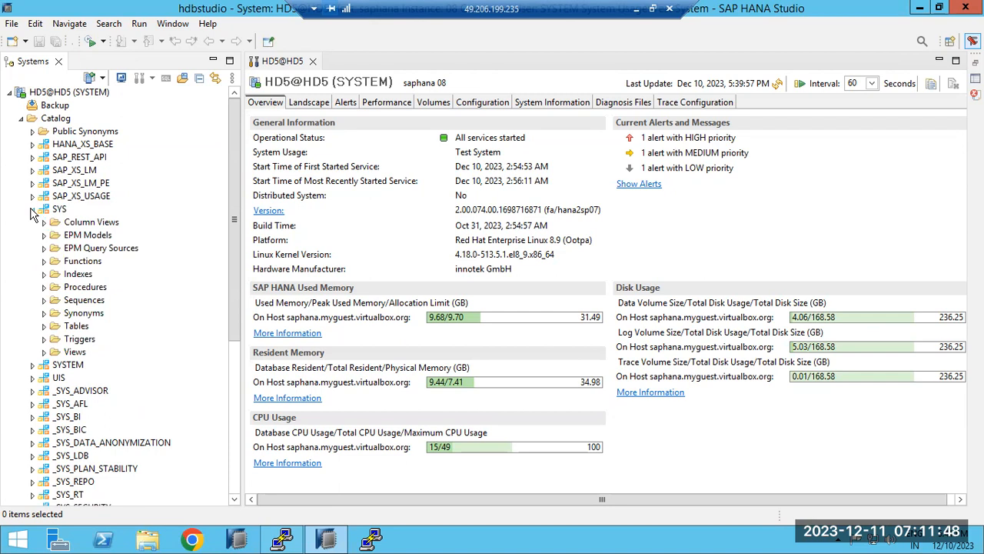
left_click(68, 327)
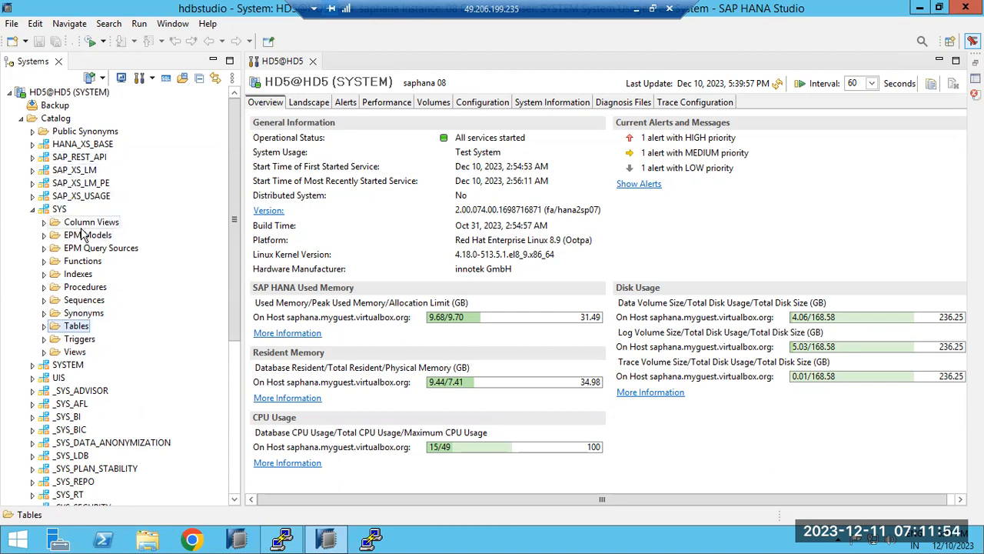
left_click(45, 326)
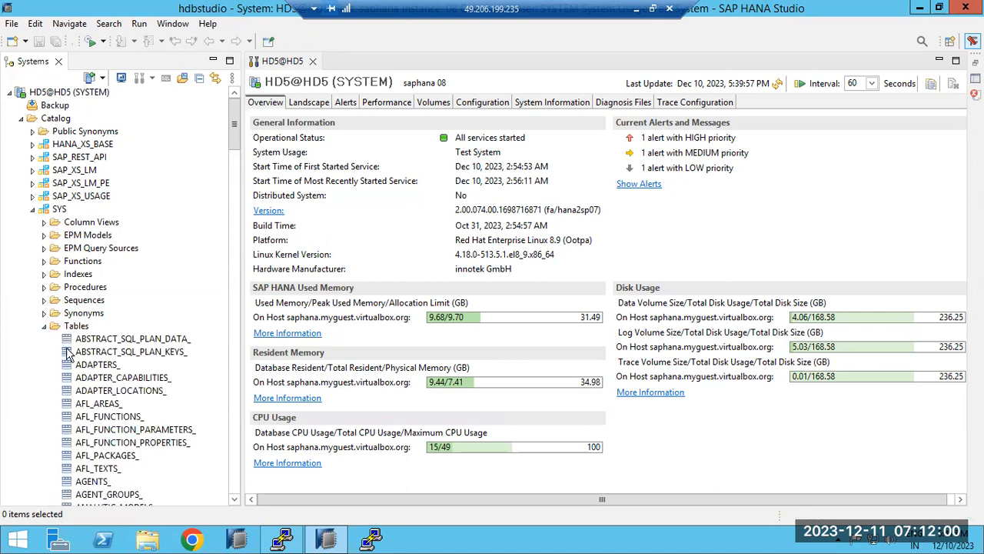
scroll(87, 400, "down", 10)
scroll(87, 400, "down", 20)
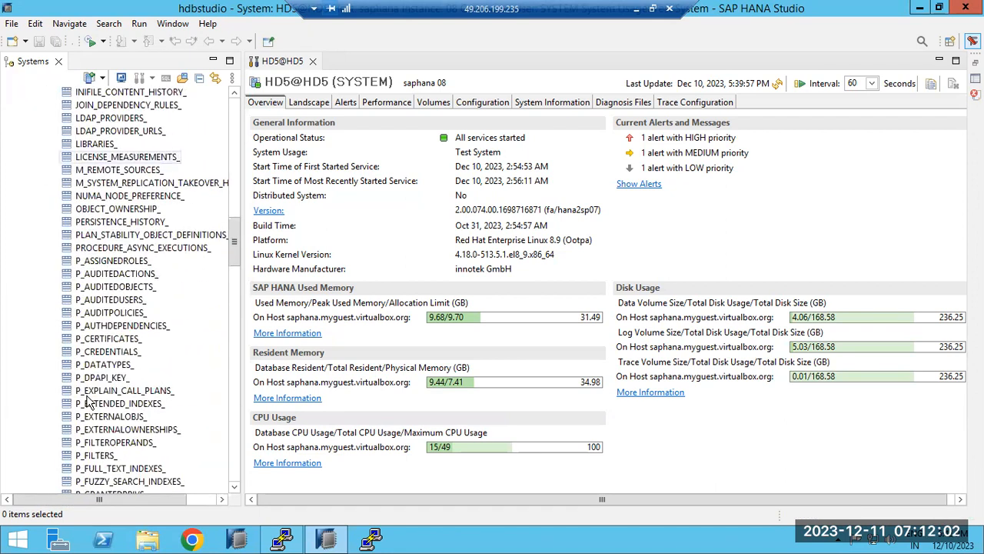
scroll(87, 399, "down", 20)
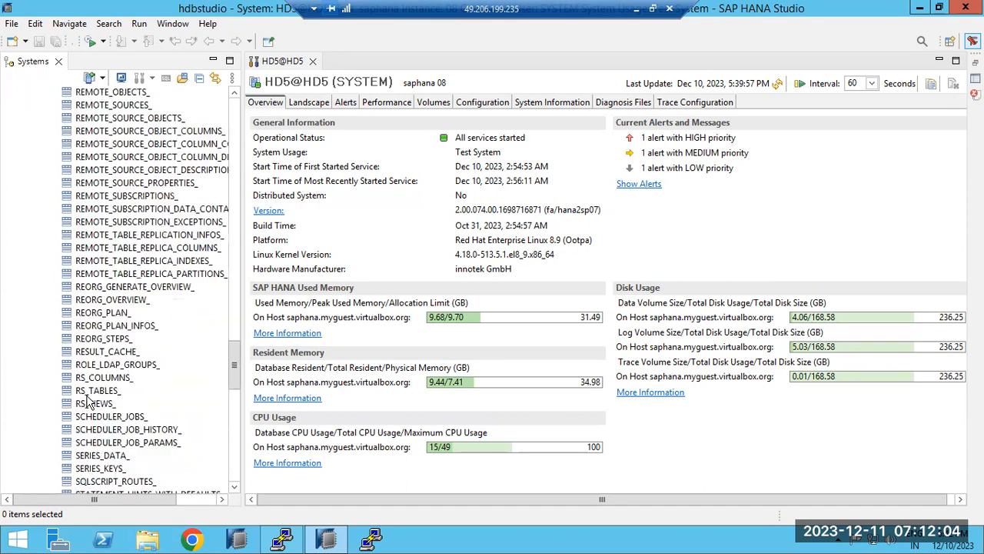
scroll(87, 399, "up", 20)
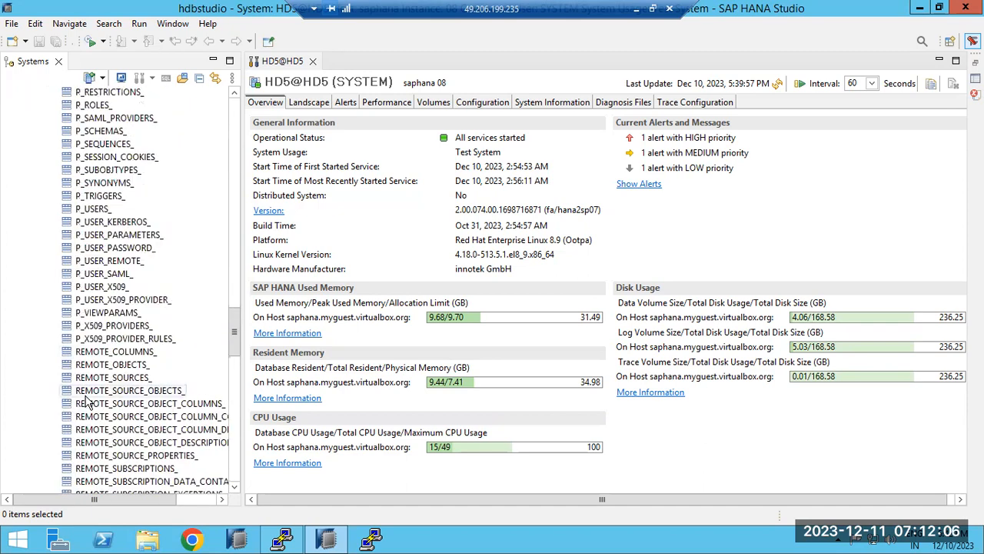
scroll(87, 400, "up", 20)
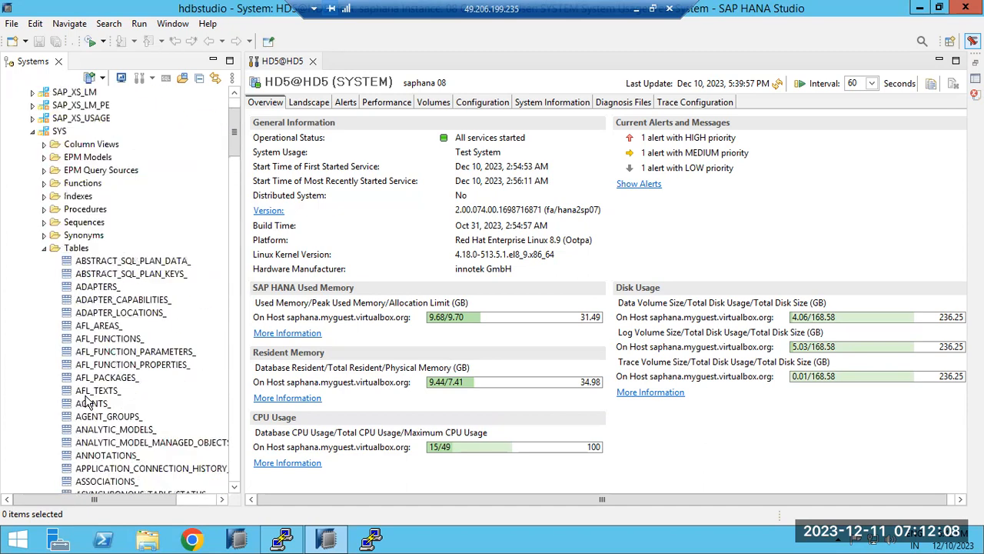
Browse the HANA_XS_BASE schema's Tables folder, then collapse HANA_XS_BASE and SYS.
left_click(45, 326)
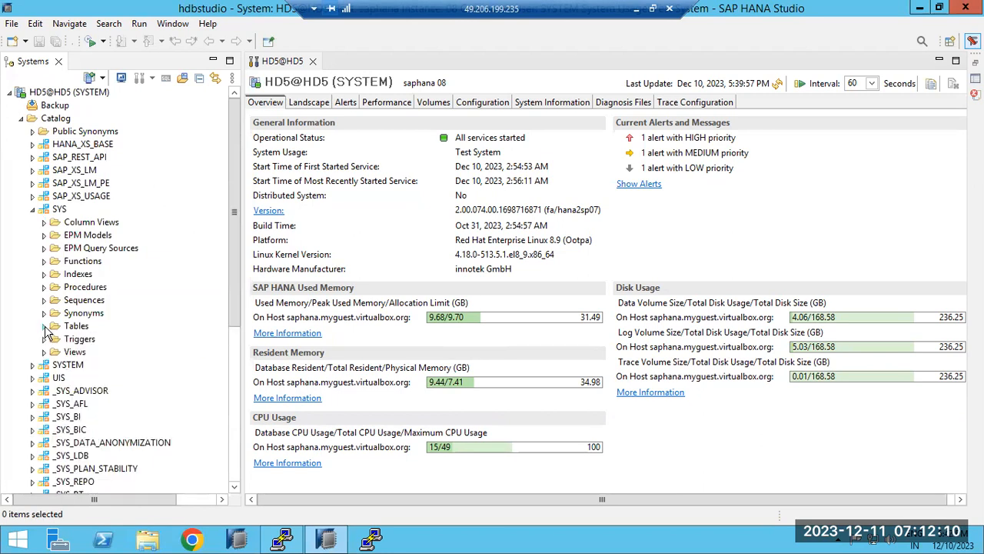
left_click(57, 212)
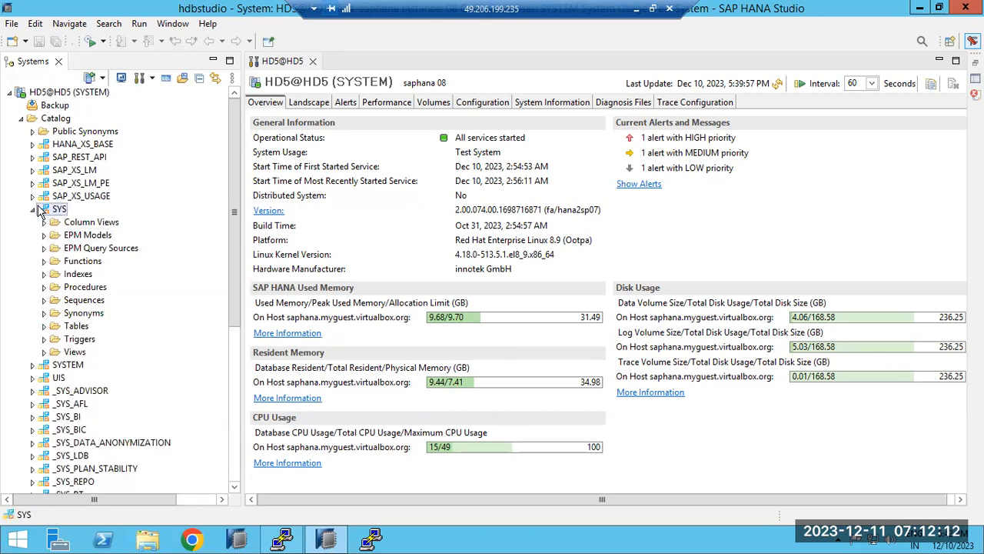
left_click(32, 145)
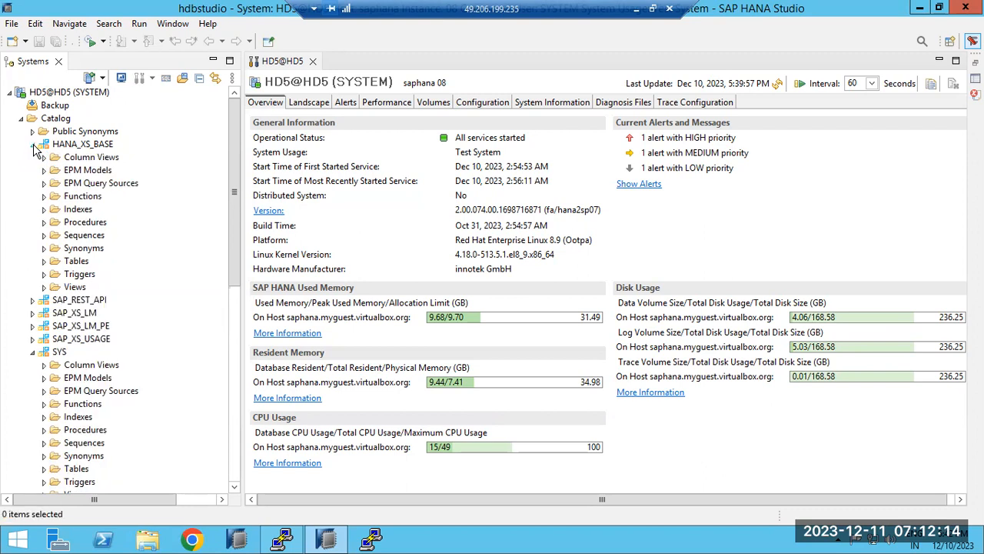
left_click(44, 261)
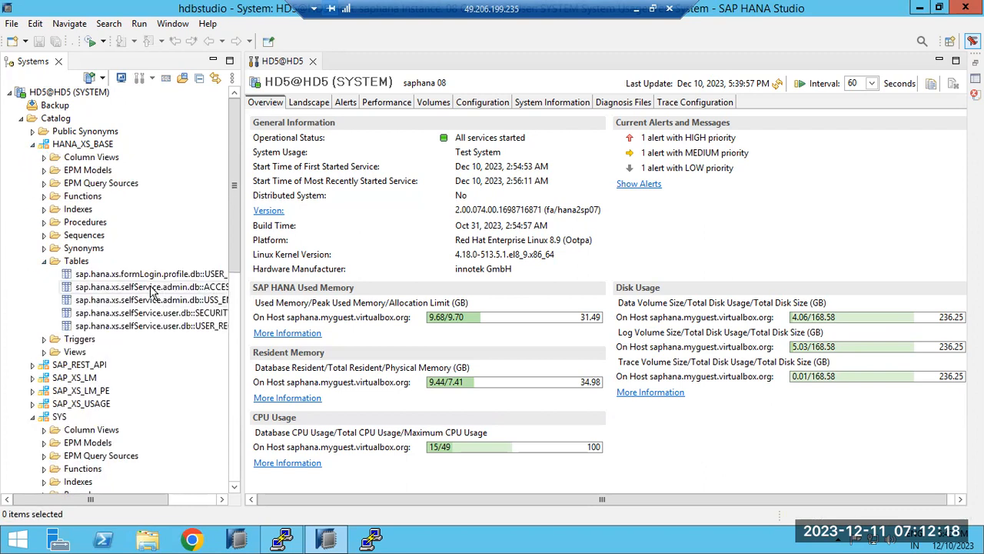
left_click(44, 260)
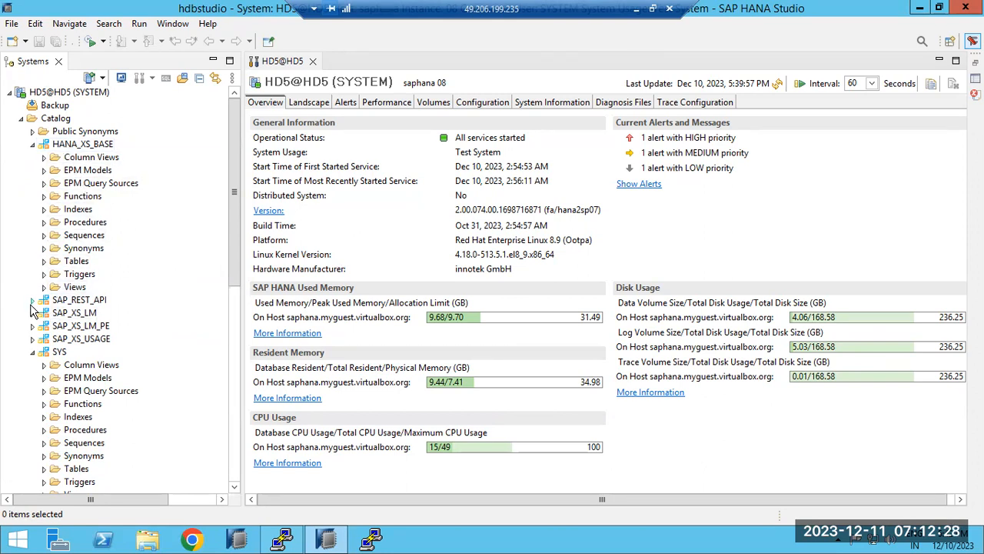
scroll(36, 342, "down", 4)
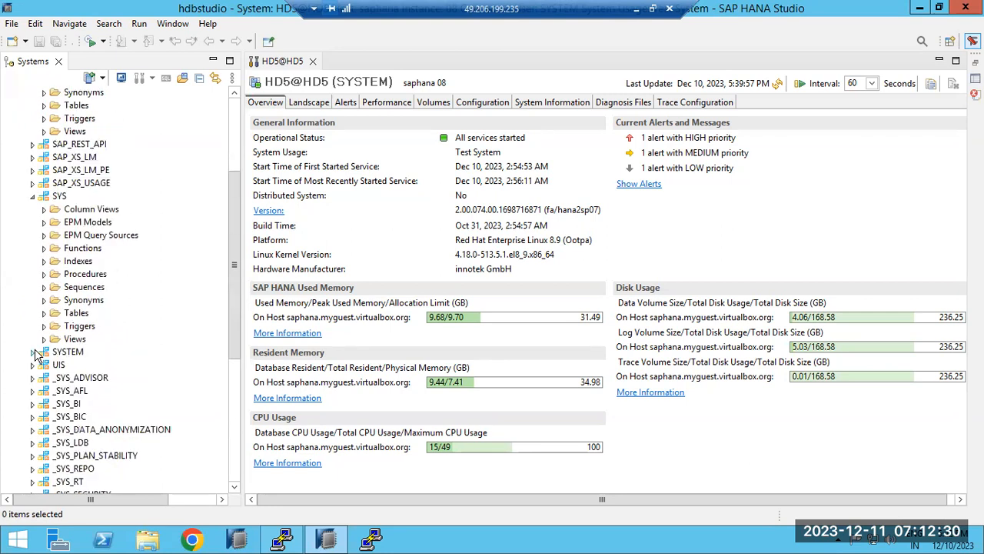
left_click(32, 196)
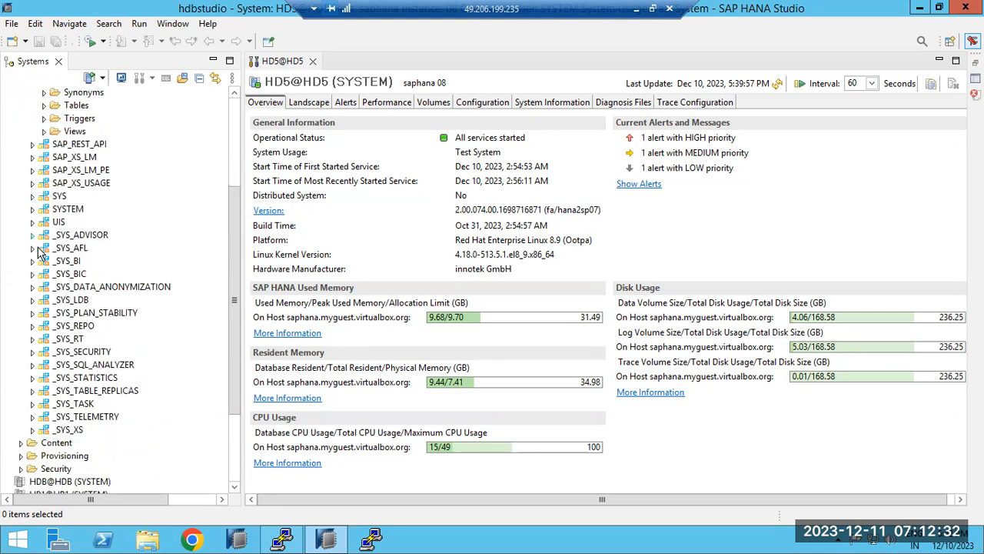
scroll(53, 281, "up", 2)
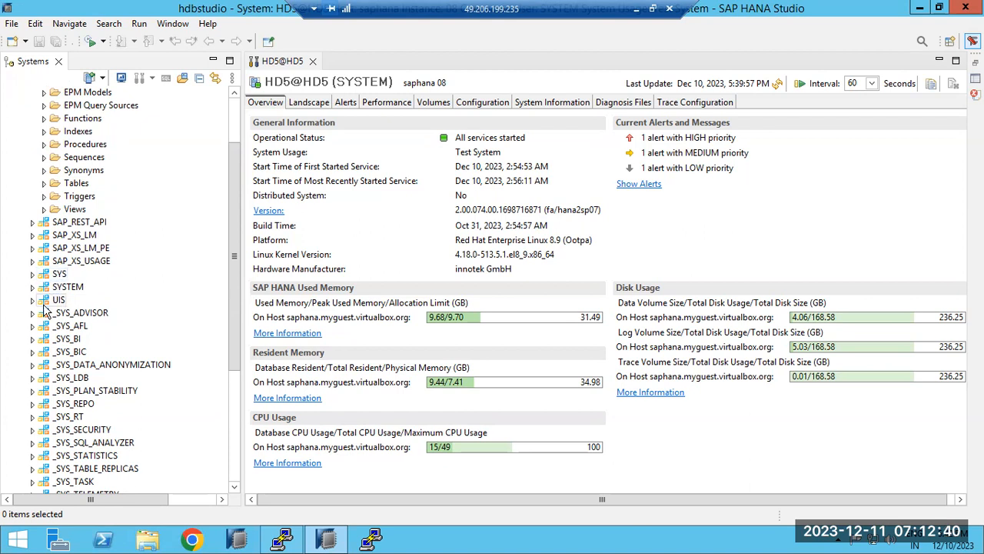
scroll(48, 303, "up", 2)
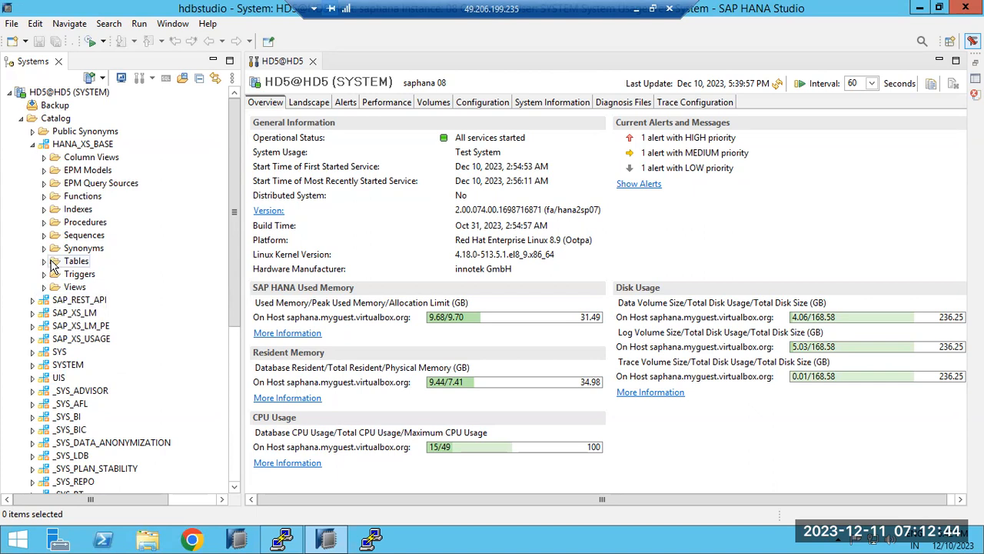
scroll(73, 373, "down", 2)
scroll(73, 372, "down", 4)
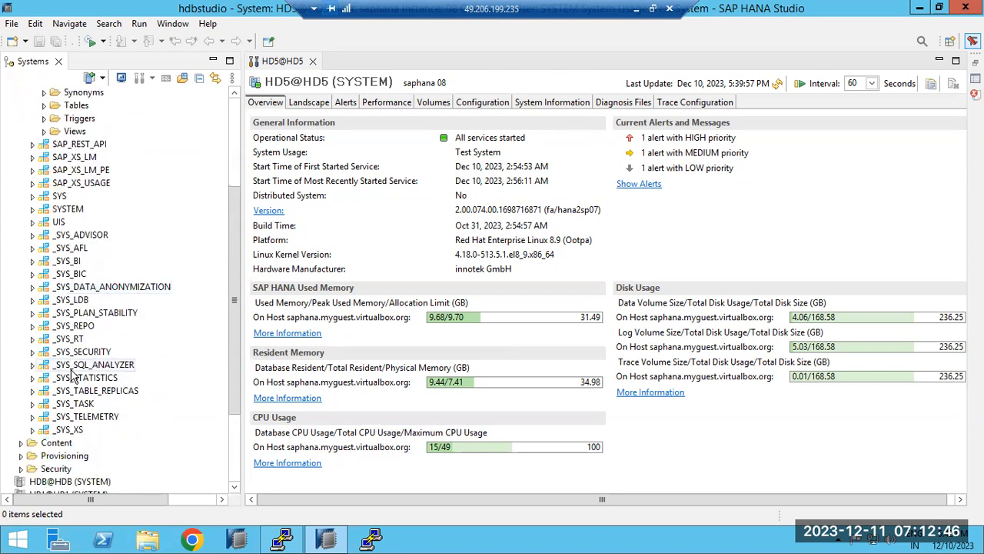
scroll(68, 375, "up", 6)
scroll(65, 376, "down", 5)
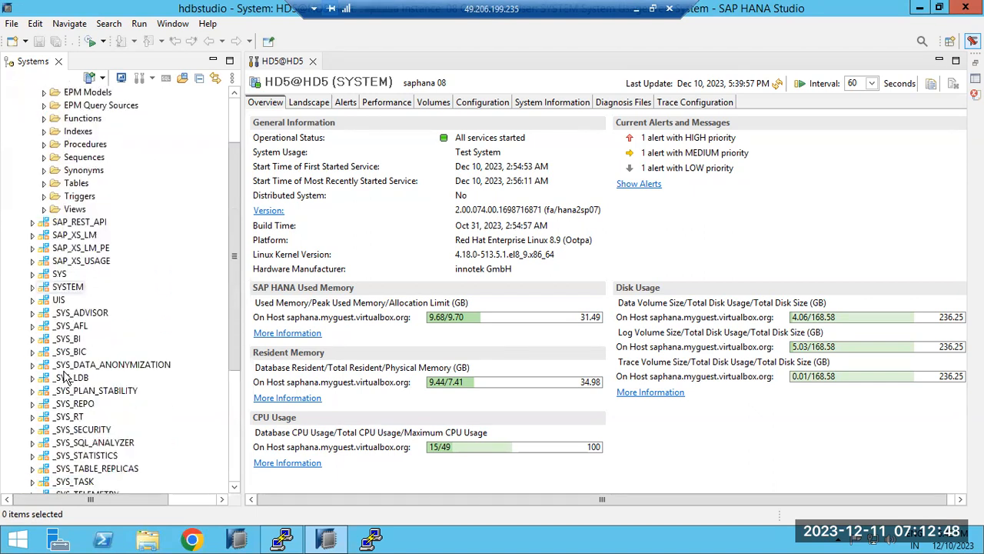
scroll(65, 375, "up", 3)
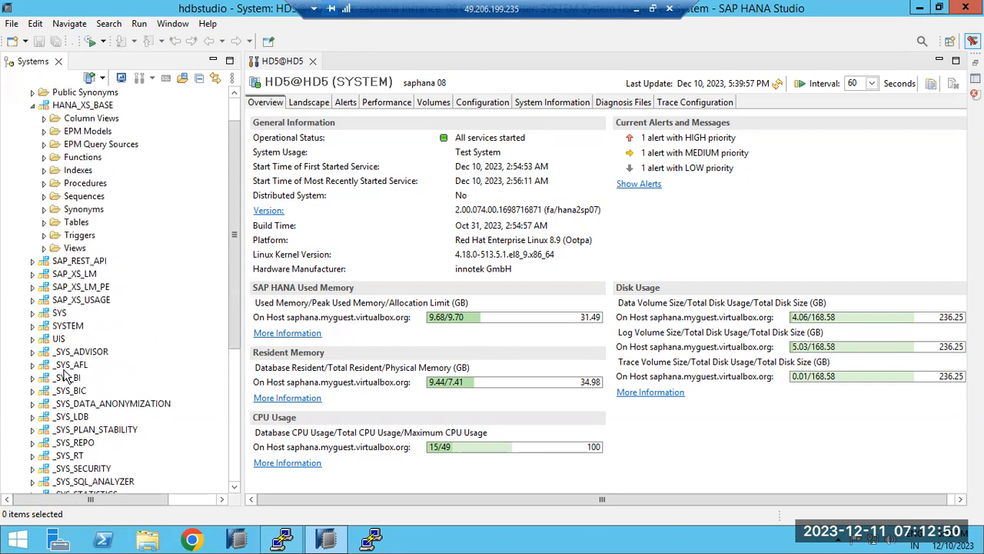
scroll(56, 372, "up", 2)
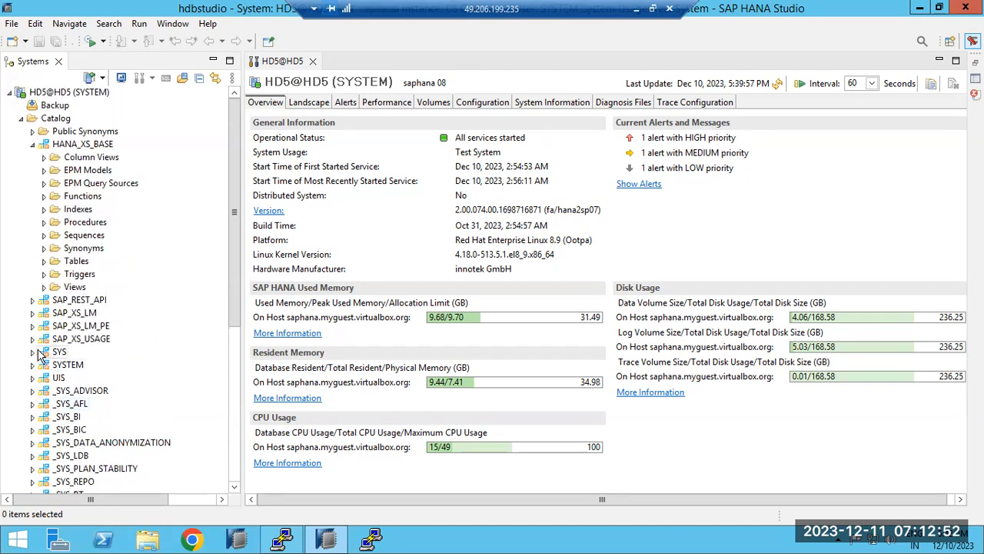
left_click(32, 146)
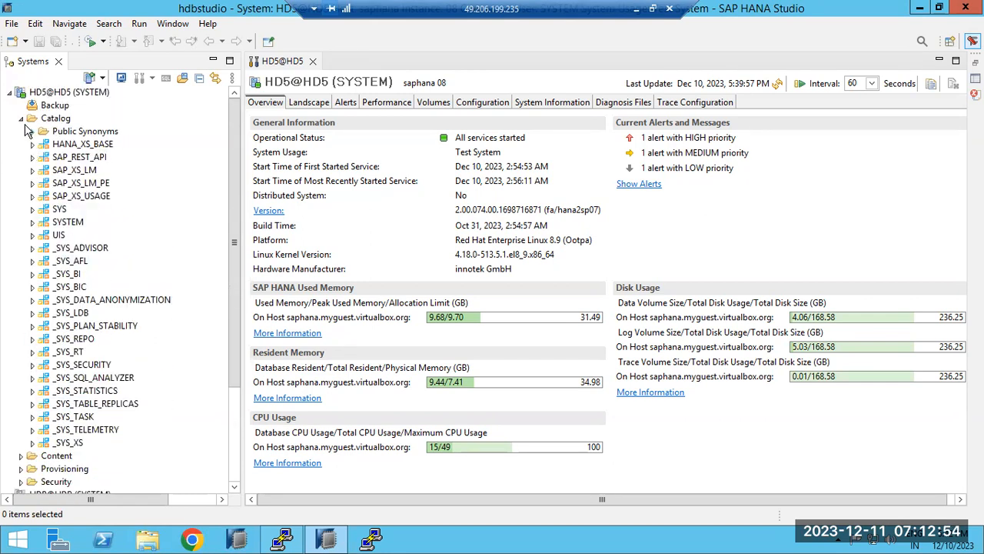
Reopen SYS > Tables and scroll down to select the P_OBJTYPES_ table.
left_click(33, 210)
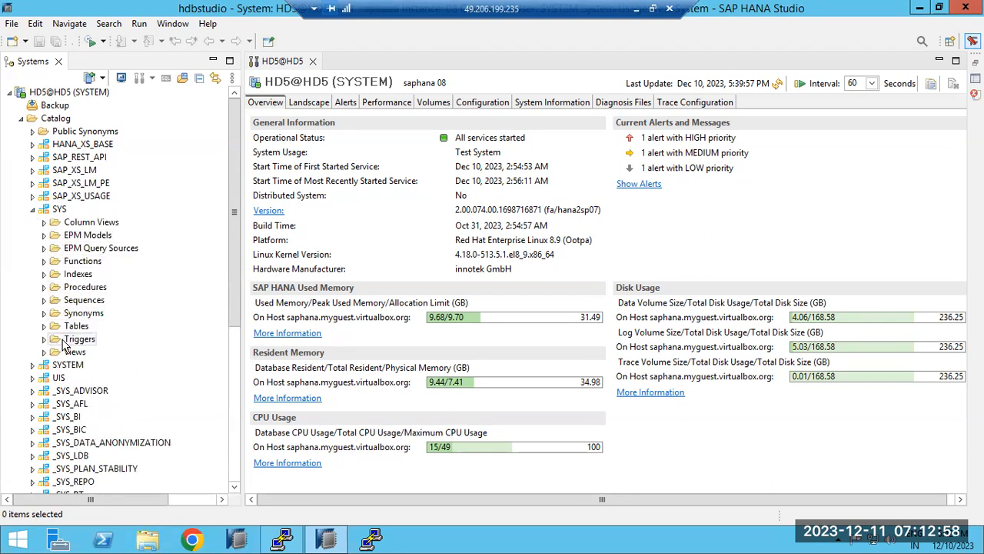
left_click(44, 326)
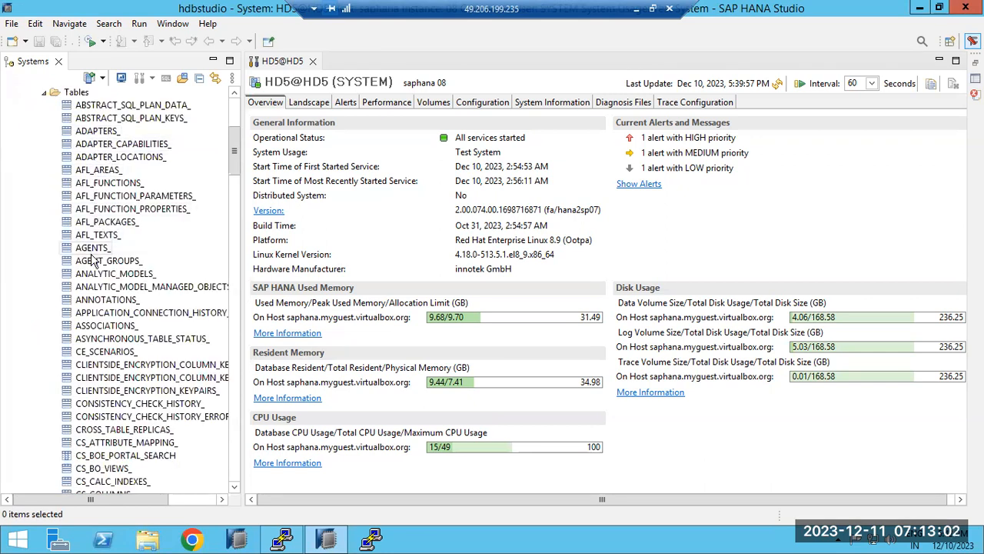
scroll(87, 362, "down", 4)
scroll(87, 362, "down", 12)
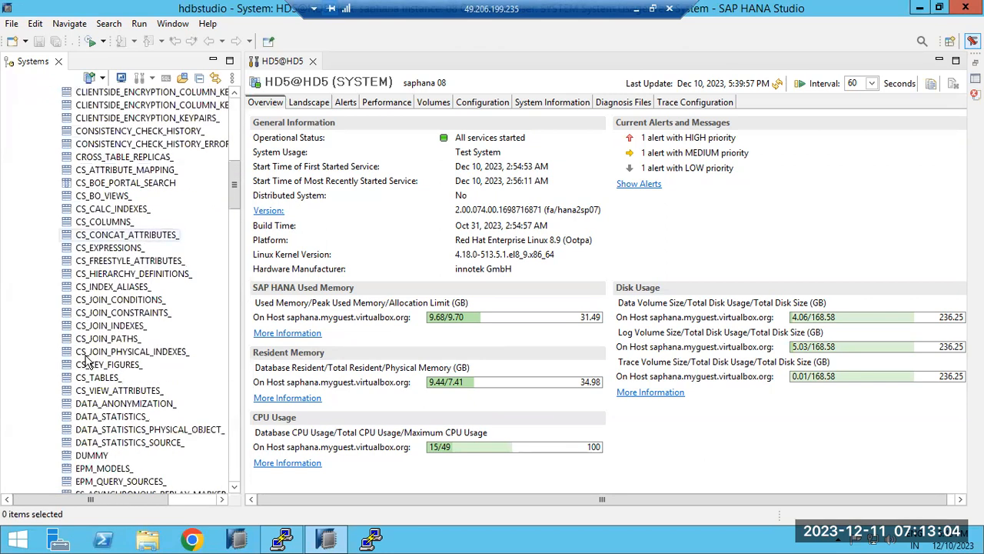
scroll(87, 362, "down", 1)
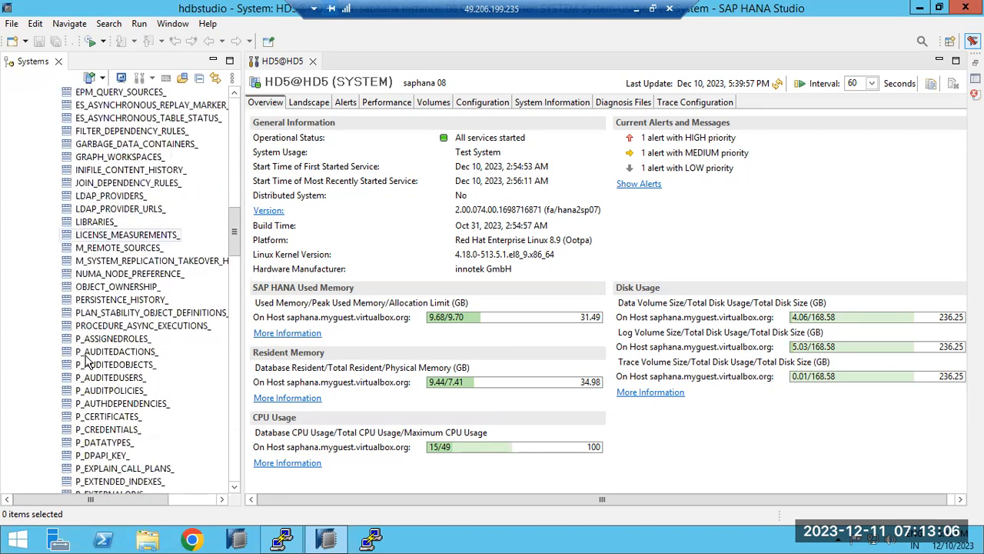
scroll(87, 361, "down", 6)
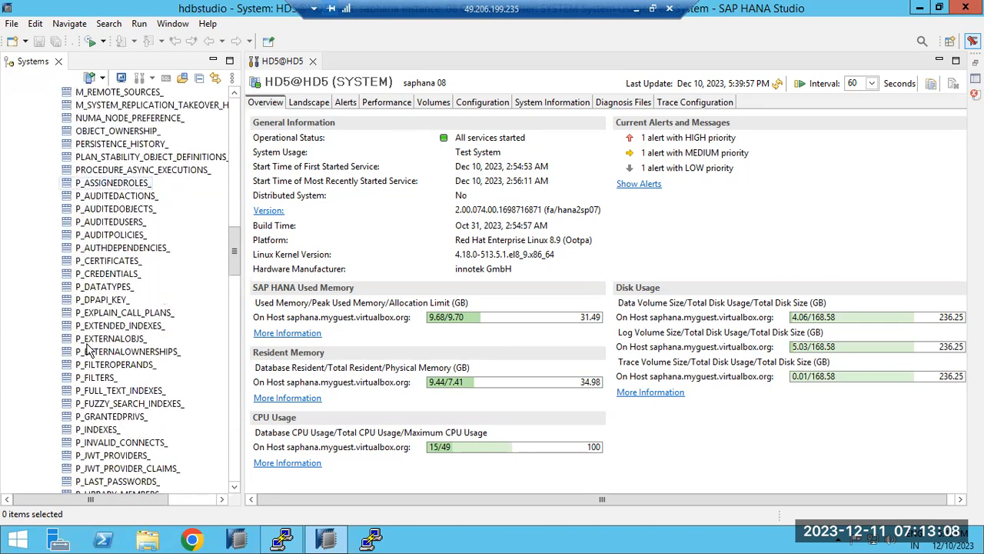
scroll(88, 349, "down", 3)
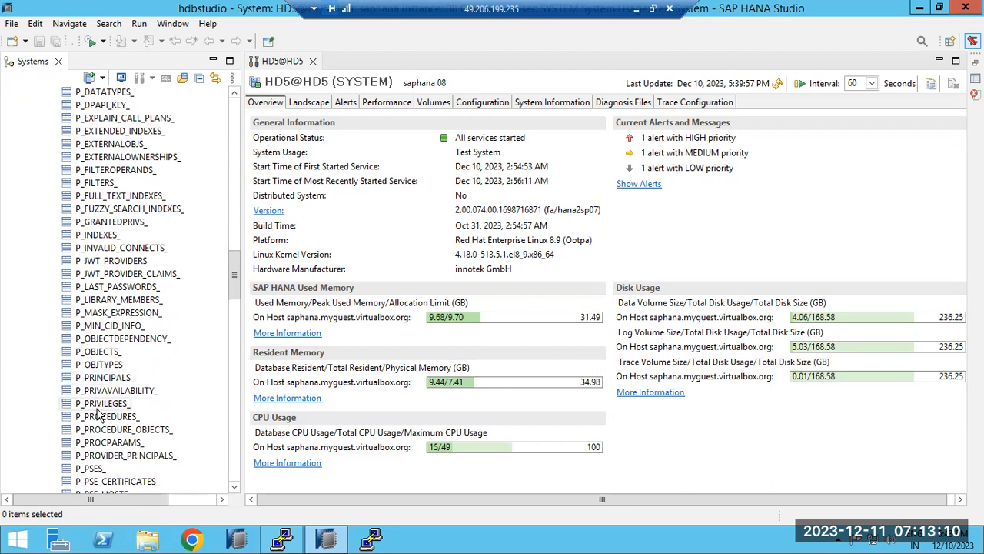
left_click(102, 366)
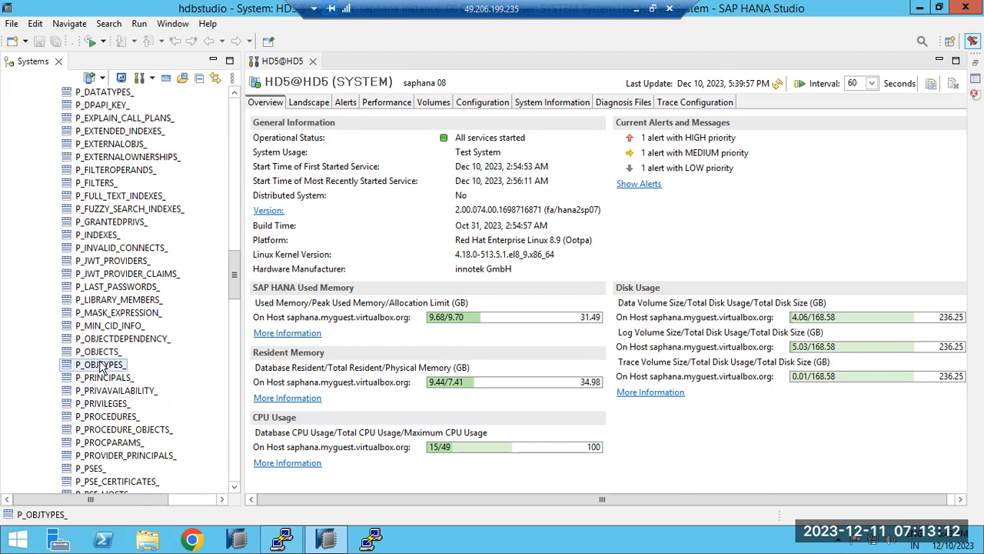
Open and refresh a data preview of SYS.P_OBJECTS_, retrieving 200 rows.
right_click(100, 367)
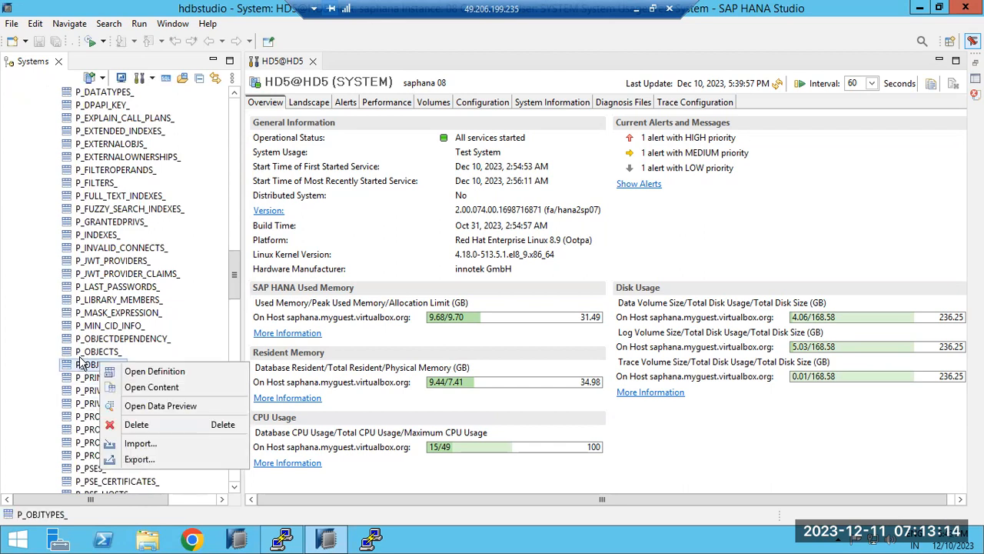
left_click(81, 354)
right_click(81, 355)
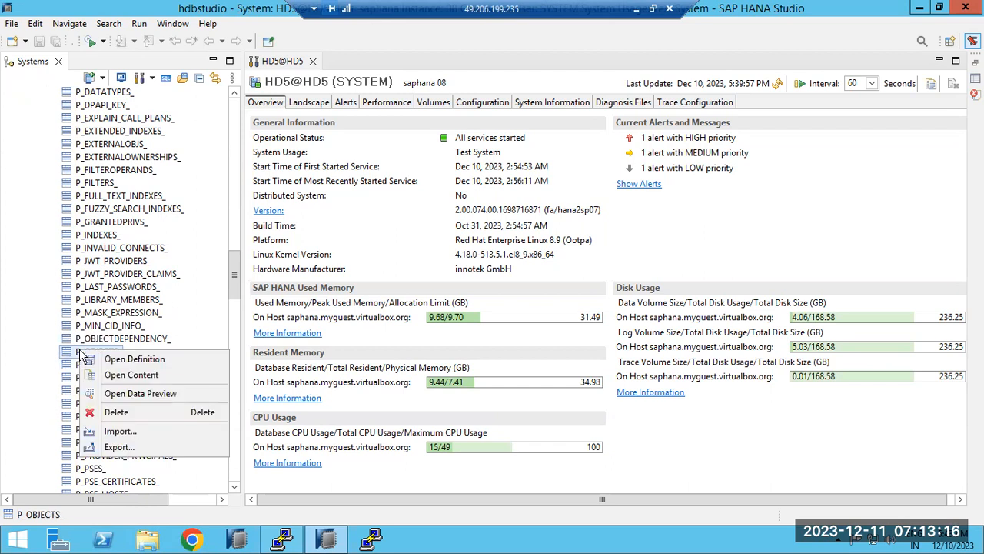
left_click(126, 398)
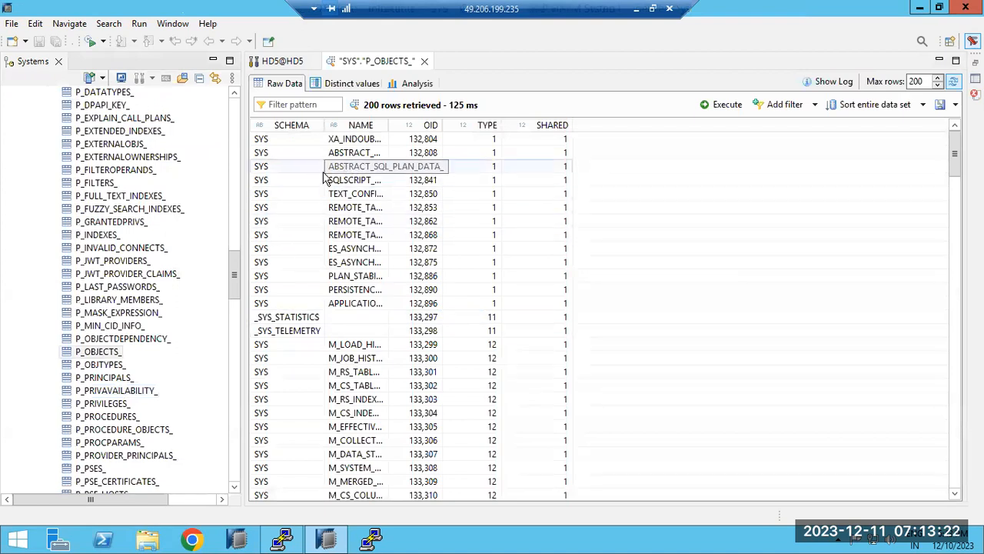
left_click(717, 104)
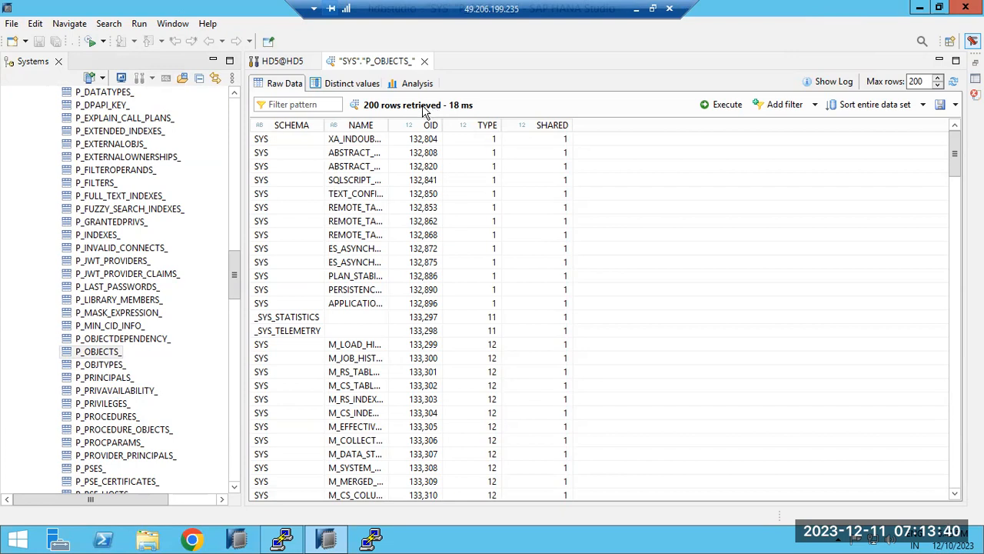
Preview SYS.P_PRINCIPALS_ data (91 rows), then scroll the tree up toward the CS_ tables.
left_click(101, 377)
right_click(100, 379)
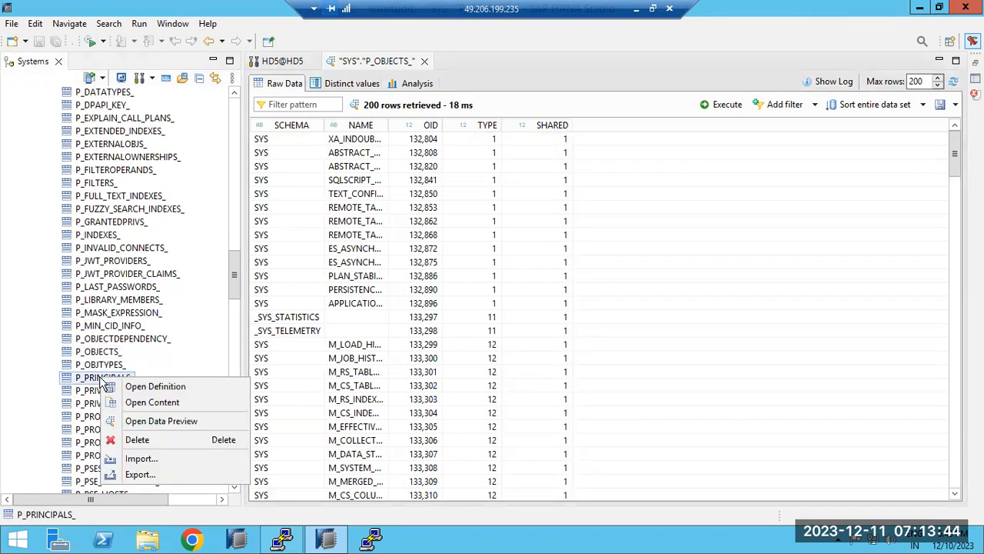
left_click(146, 422)
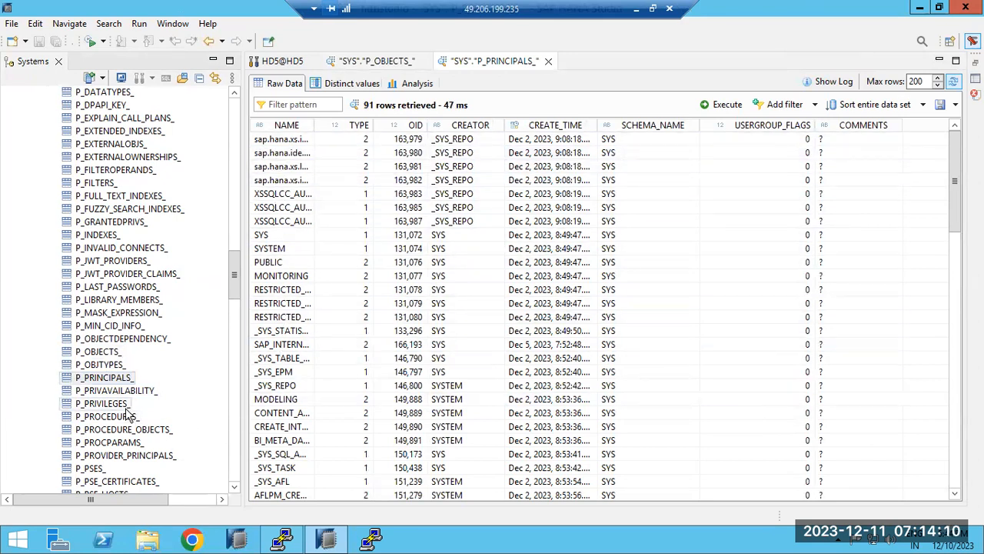
left_click(93, 222)
scroll(90, 223, "up", 2)
scroll(90, 223, "up", 20)
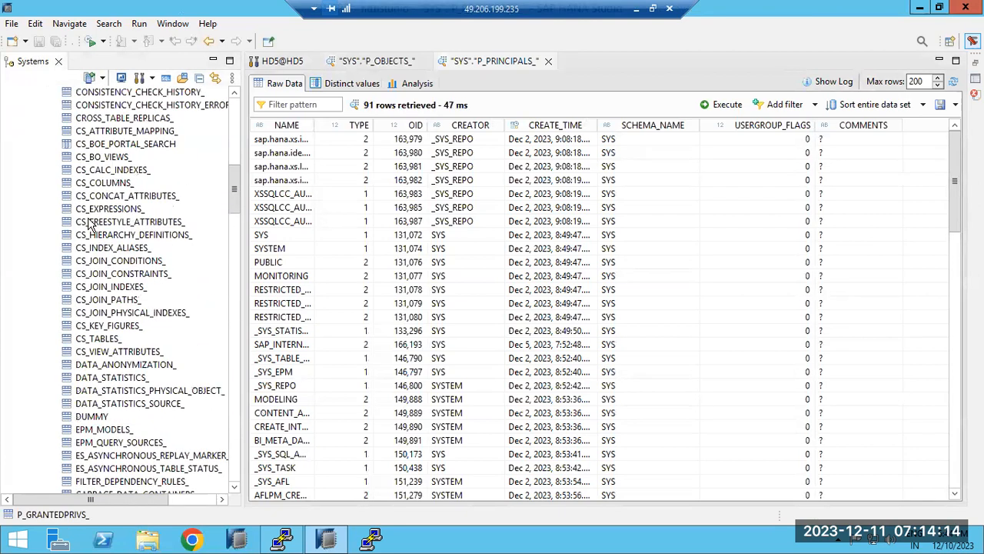
Open a data preview of SYS.CS_COLUMNS_ in a third tab, retrieving 200 rows.
left_click(91, 185)
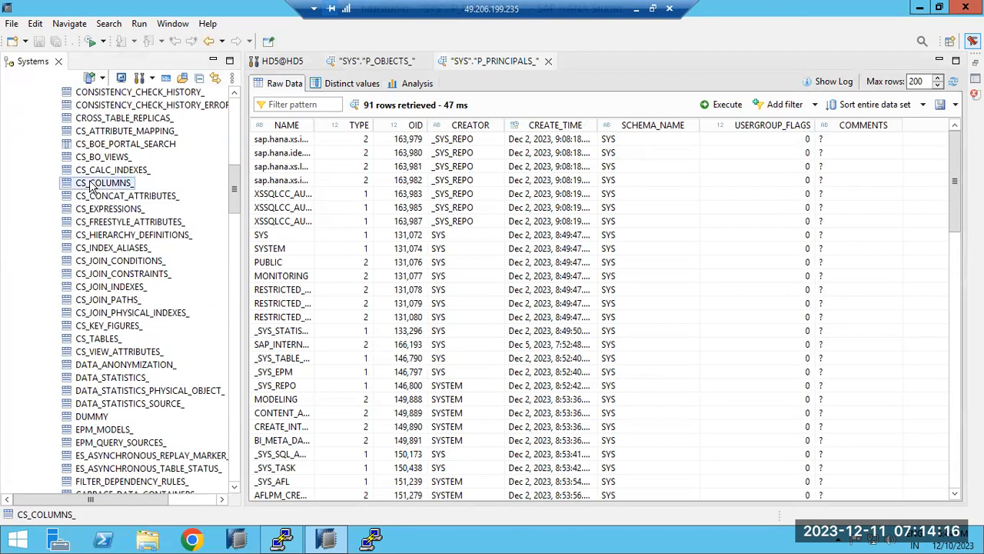
right_click(91, 185)
left_click(119, 208)
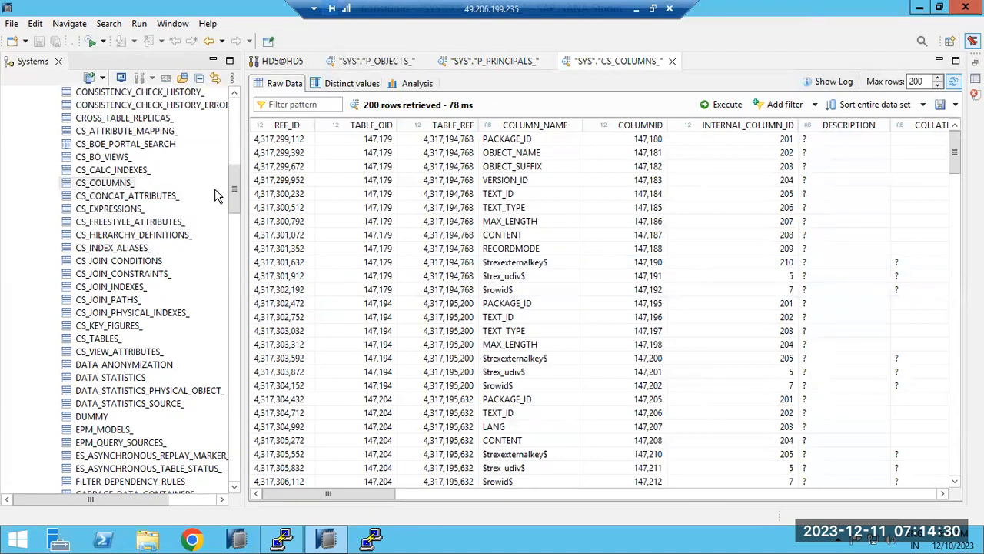
mouse_move(236, 206)
left_mouse_down()
mouse_move(235, 162)
mouse_move(219, 370)
mouse_move(196, 462)
mouse_move(188, 409)
mouse_move(235, 272)
mouse_move(232, 193)
left_mouse_up()
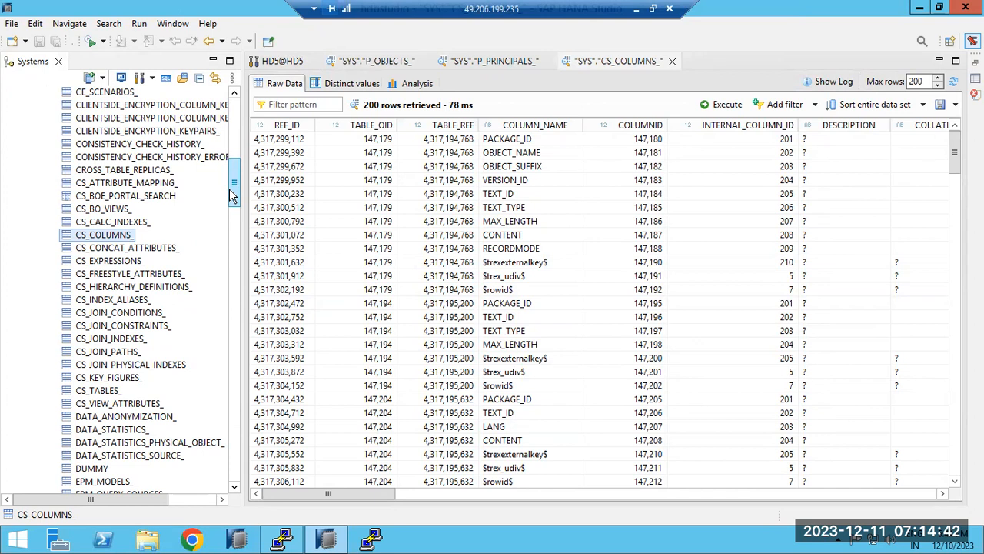
scroll(229, 194, "up", 10)
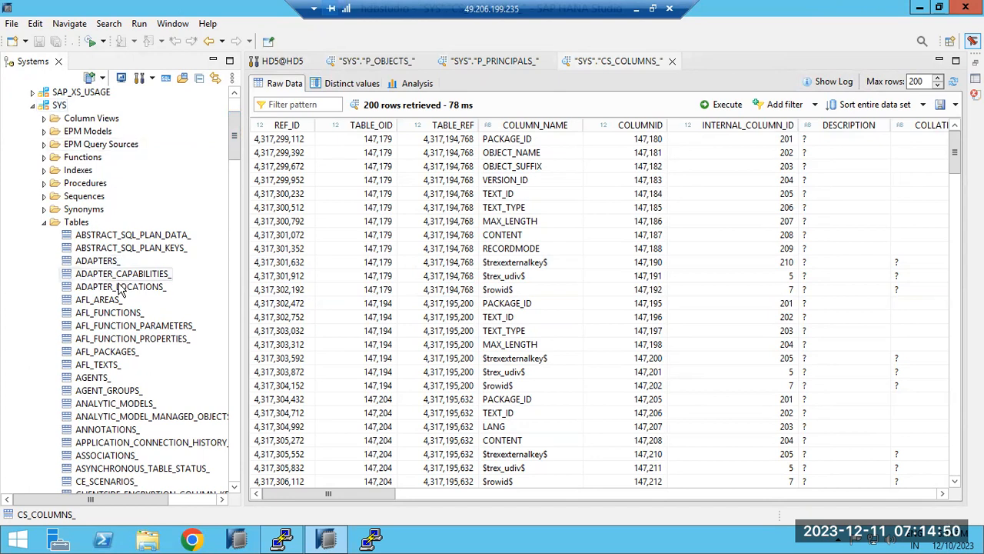
scroll(111, 390, "down", 5)
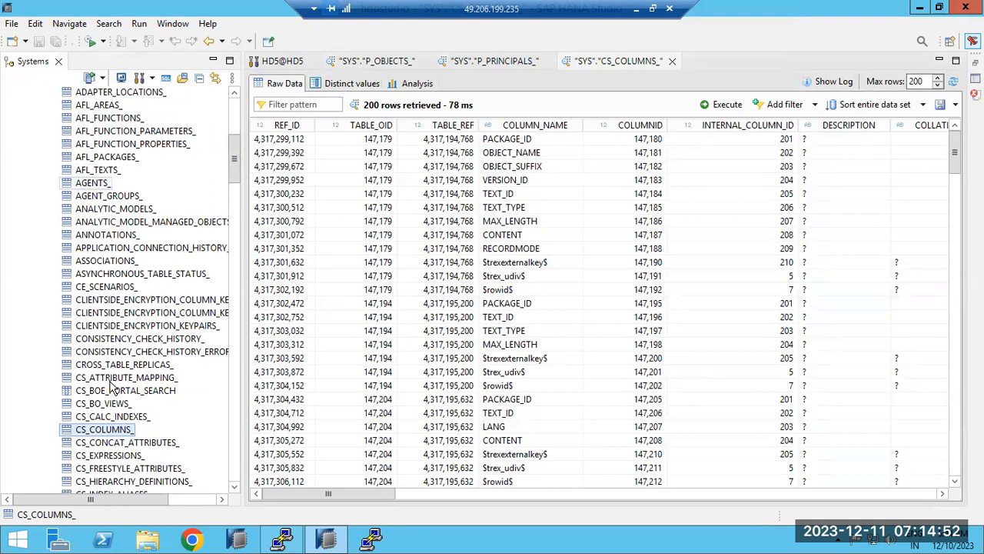
scroll(110, 388, "down", 2)
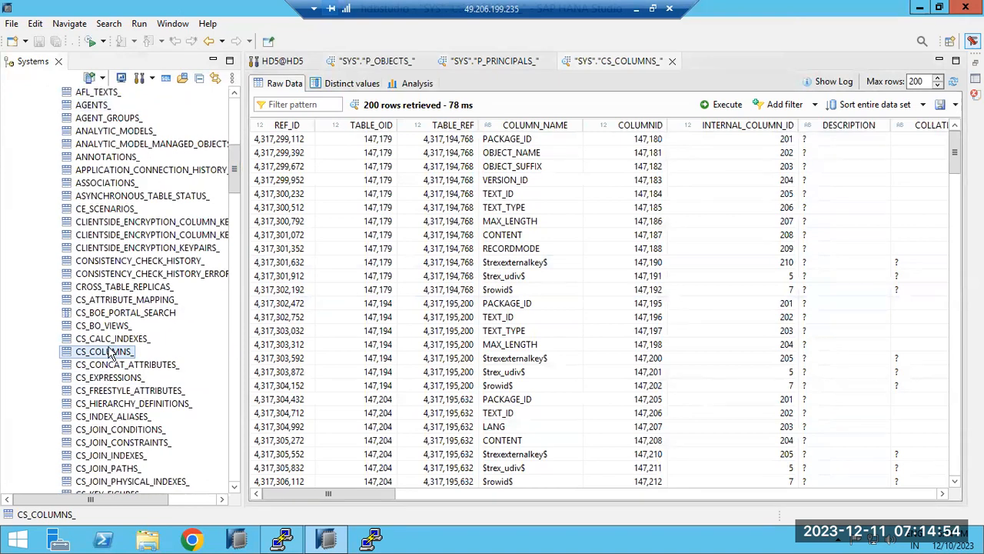
right_click(112, 353)
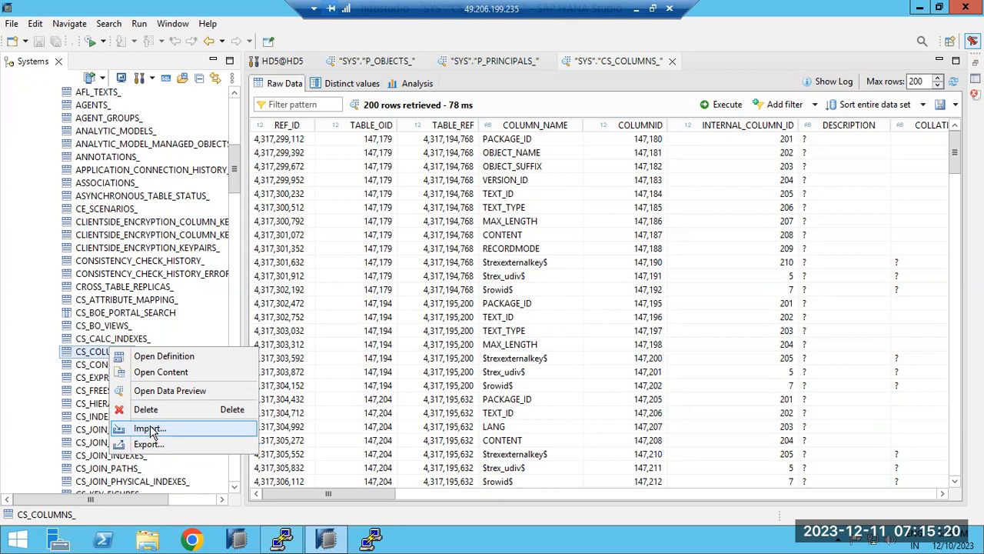
left_click(80, 359)
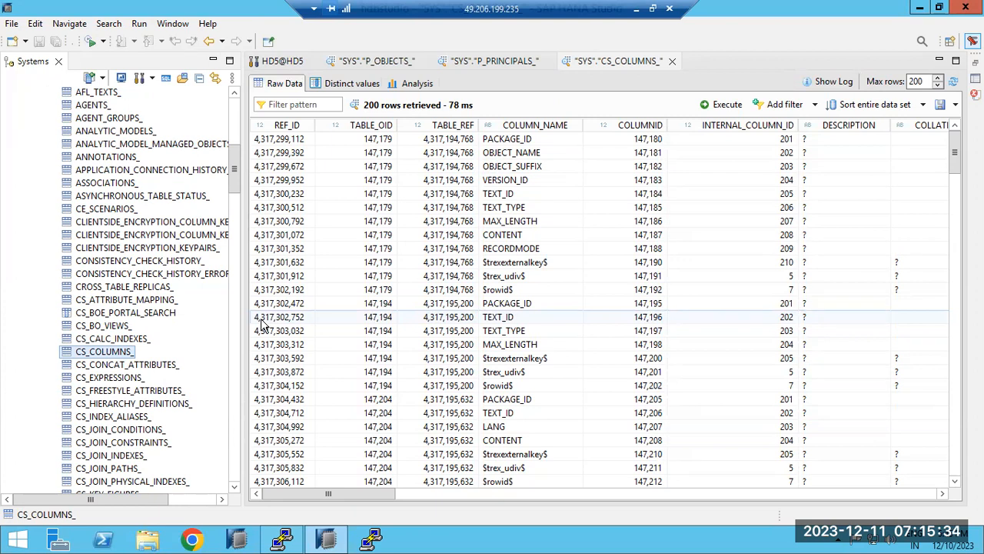
right_click(92, 352)
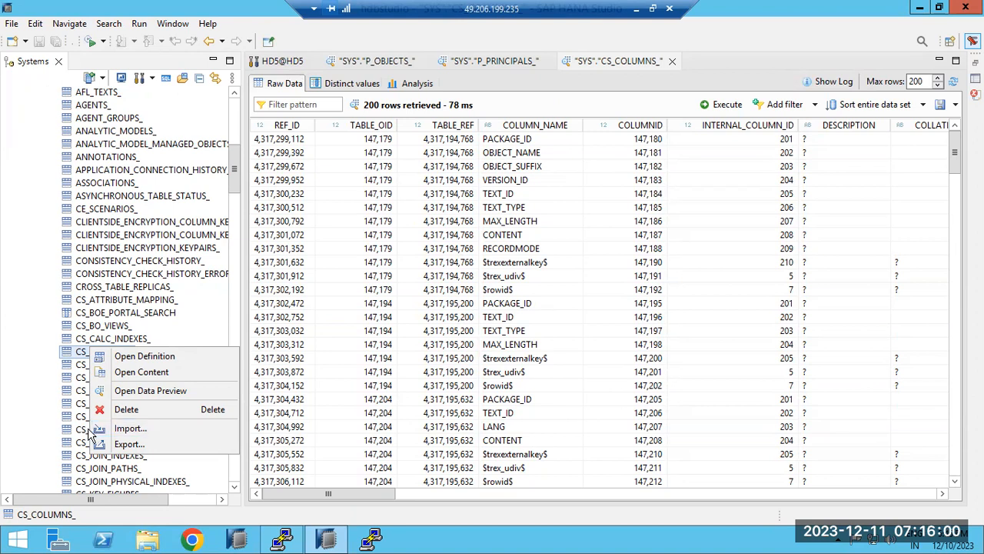
left_click(69, 356)
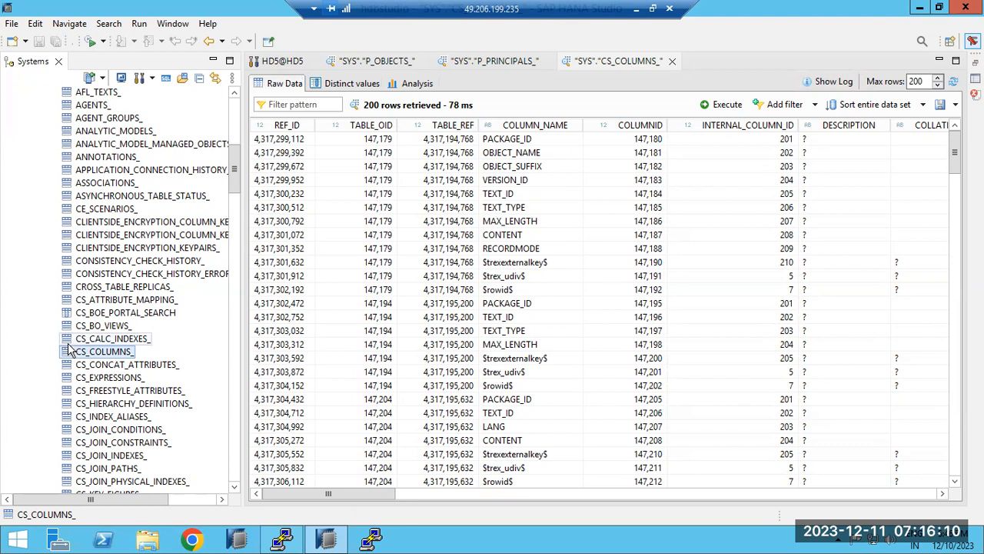
In Analysis, label by COLUMN_NAME and try summed TABLE_REF, COLUMNID and TABLE_OID as values.
left_click(405, 83)
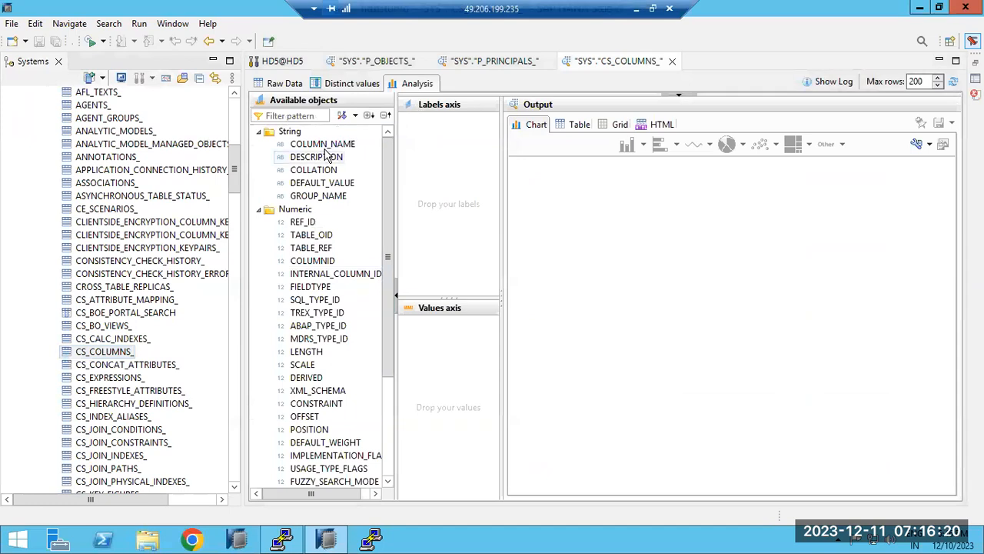
left_click_drag(323, 145, 461, 202)
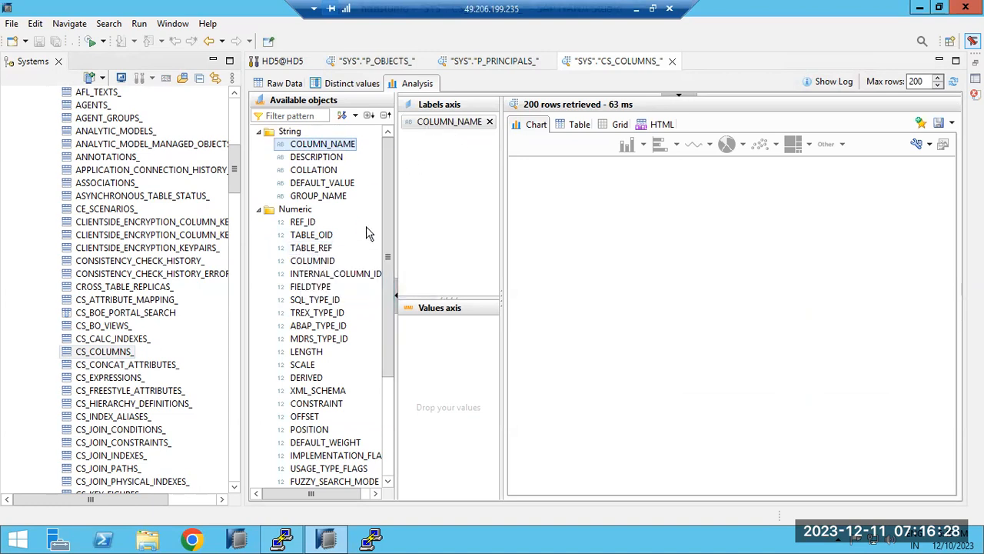
left_click_drag(301, 248, 440, 380)
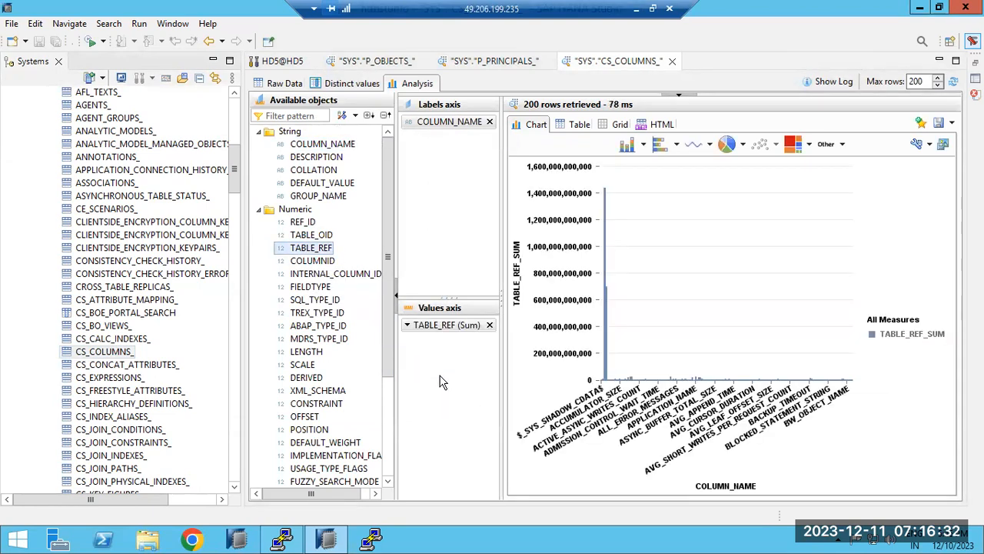
left_click(489, 325)
left_click(310, 261)
left_click_drag(306, 273, 461, 390)
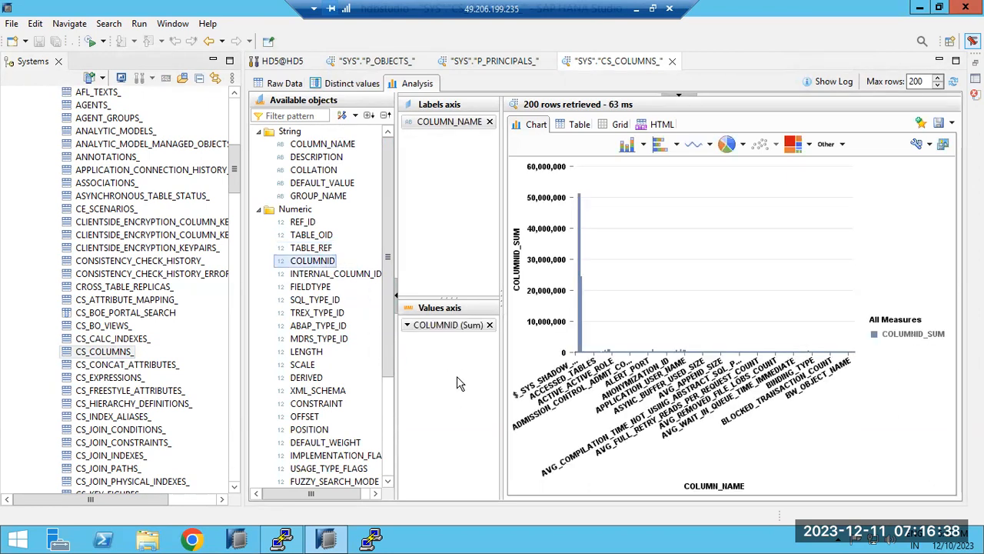
left_click(489, 324)
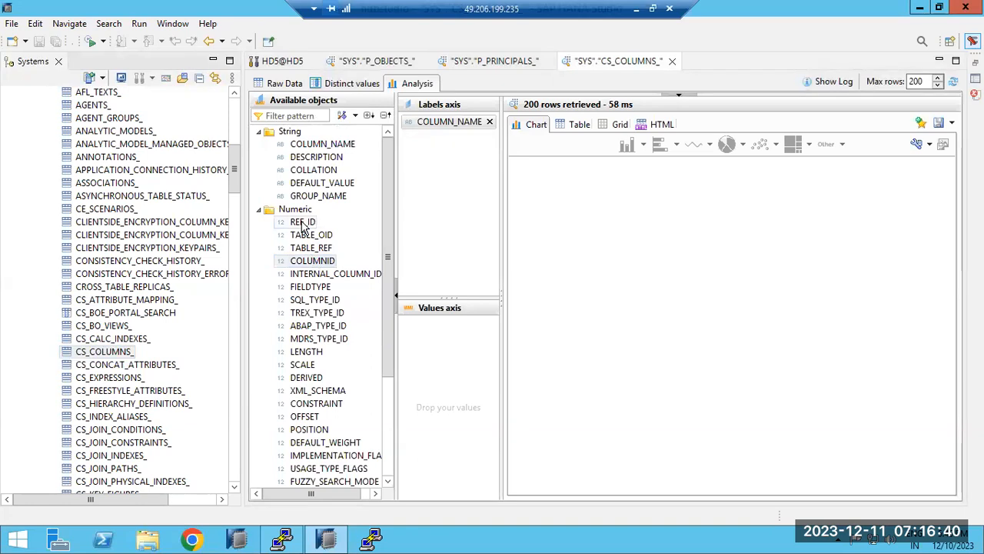
left_click_drag(307, 235, 419, 362)
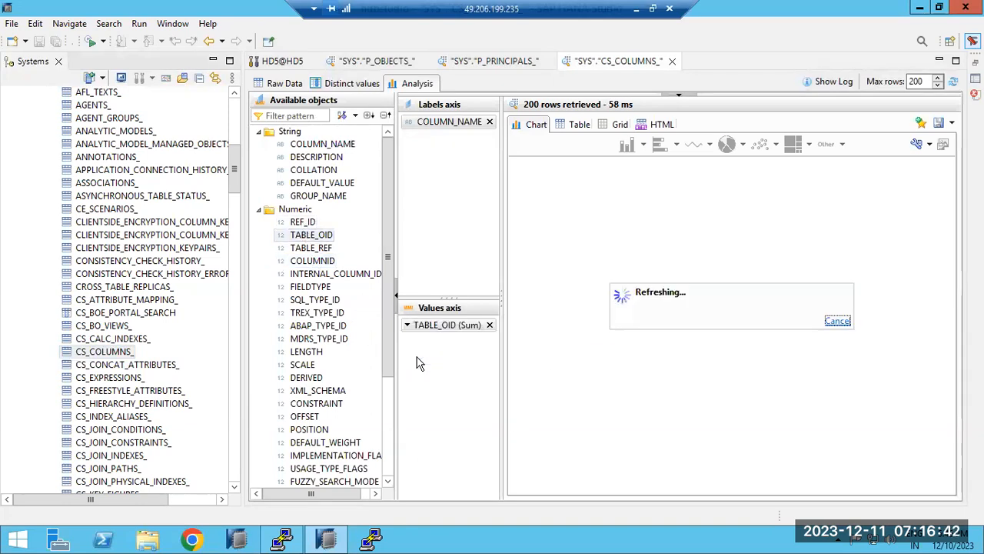
left_click(489, 324)
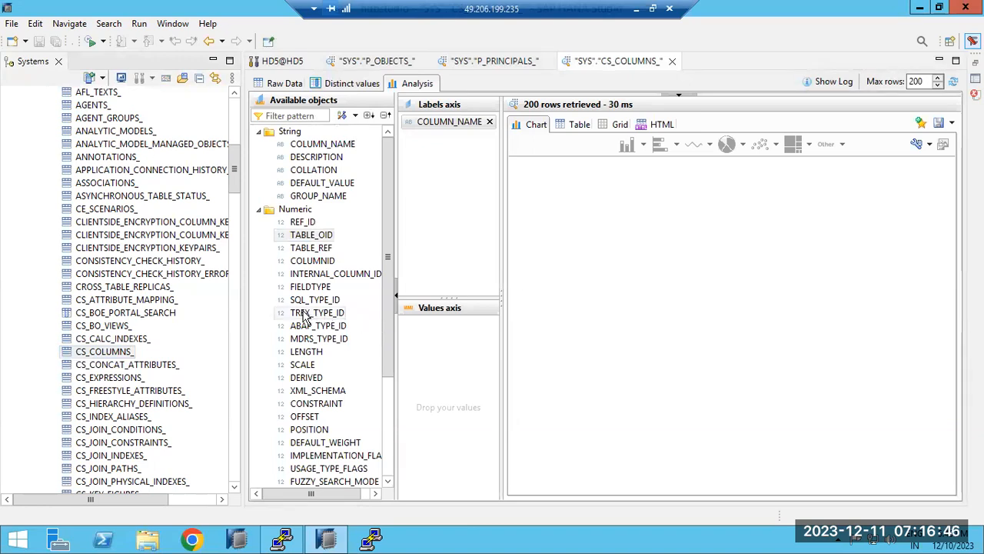
Re-add COLUMN_NAME as labels and chart summed LENGTH as the values.
left_click(490, 122)
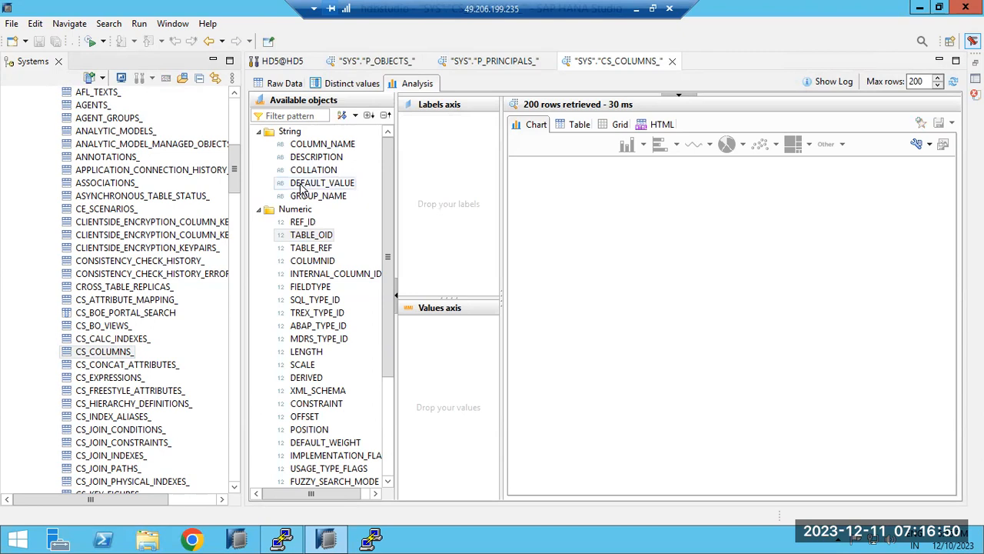
left_click_drag(313, 150, 443, 215)
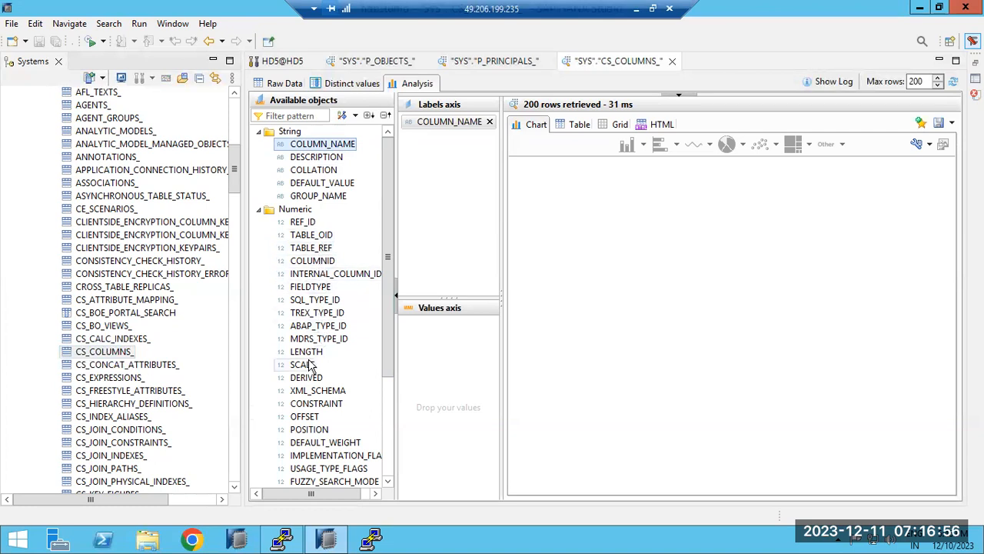
left_click_drag(307, 351, 419, 378)
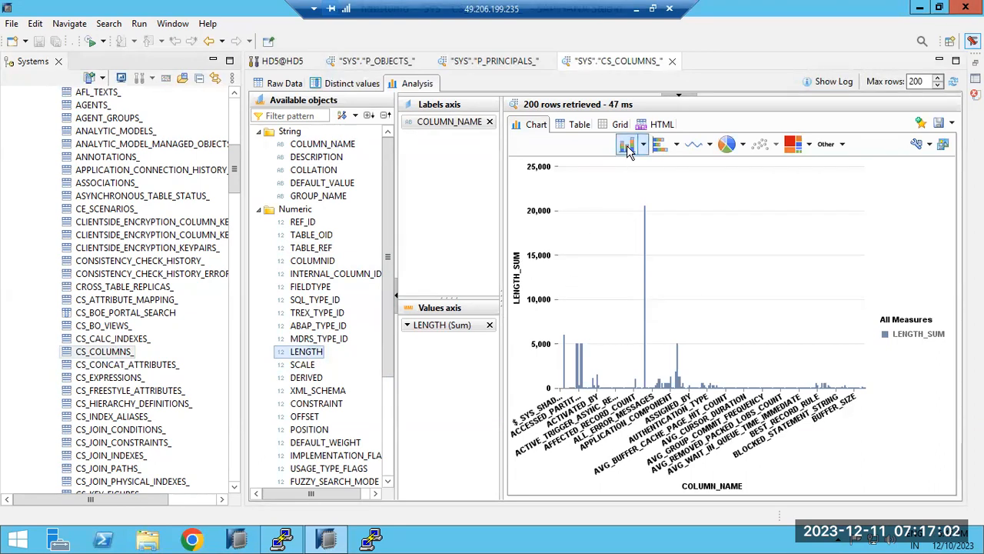
Show the results as horizontal bars, line and pie, then as a table, then back to chart.
left_click(659, 146)
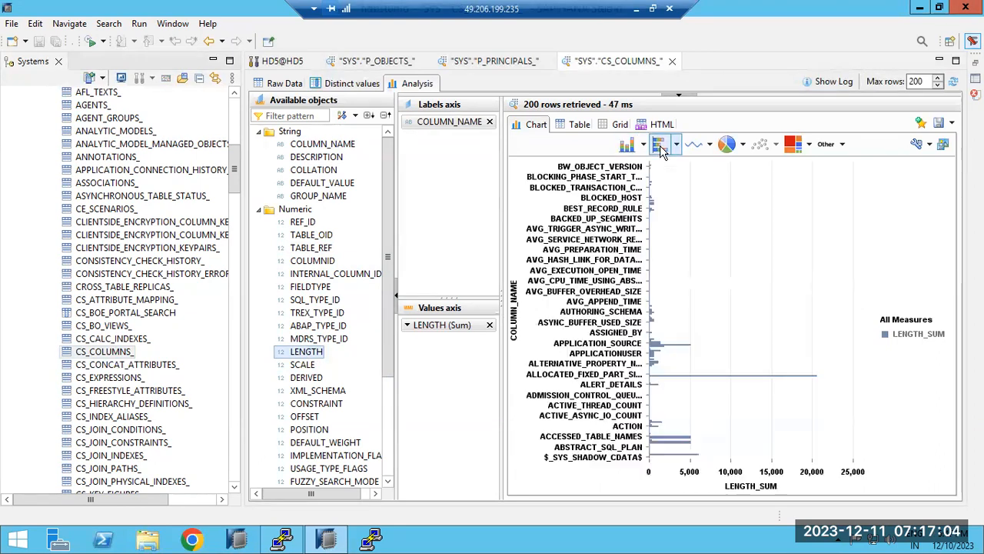
left_click(696, 148)
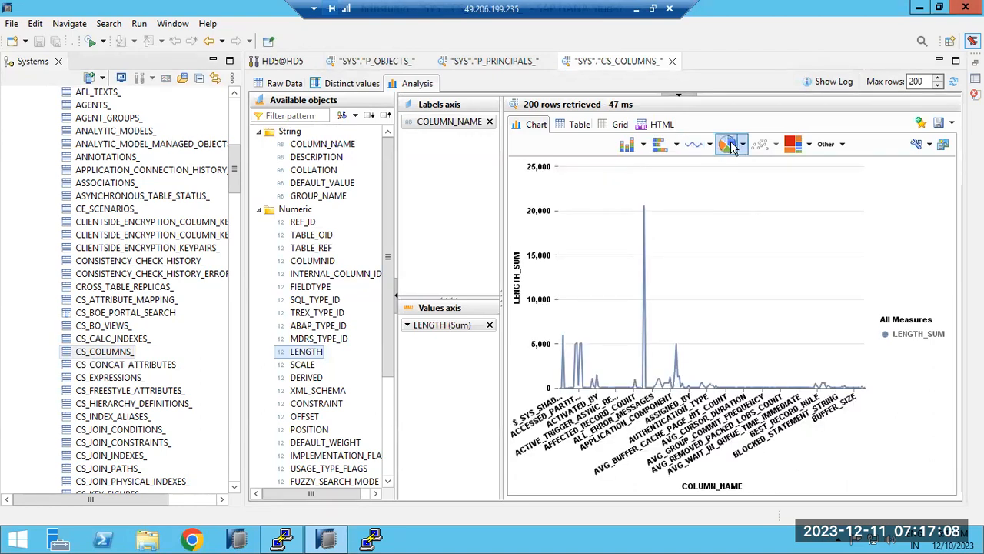
left_click(727, 145)
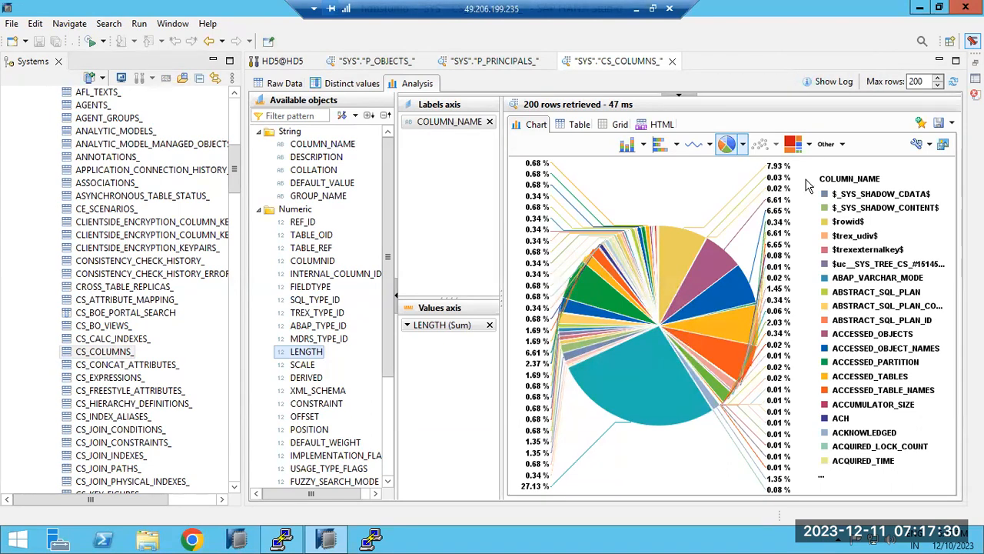
left_click(581, 125)
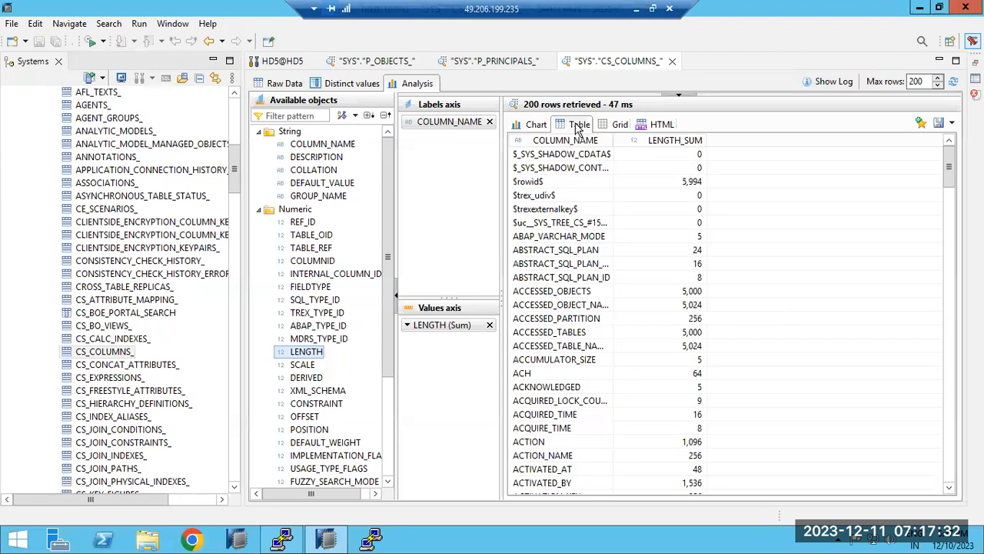
left_click(526, 127)
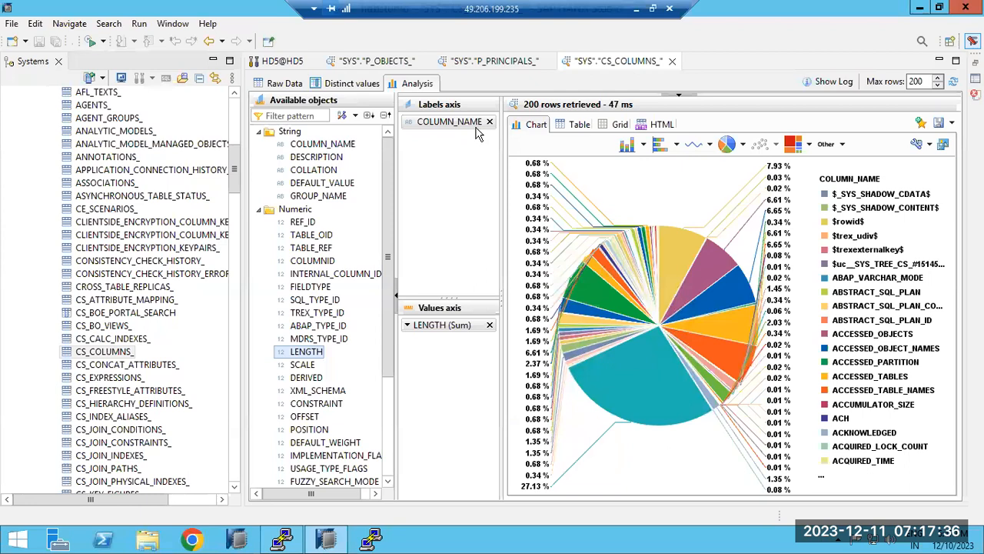
Try treemap, heat map, waterfall and radar charts, finishing on a line chart.
left_click(792, 149)
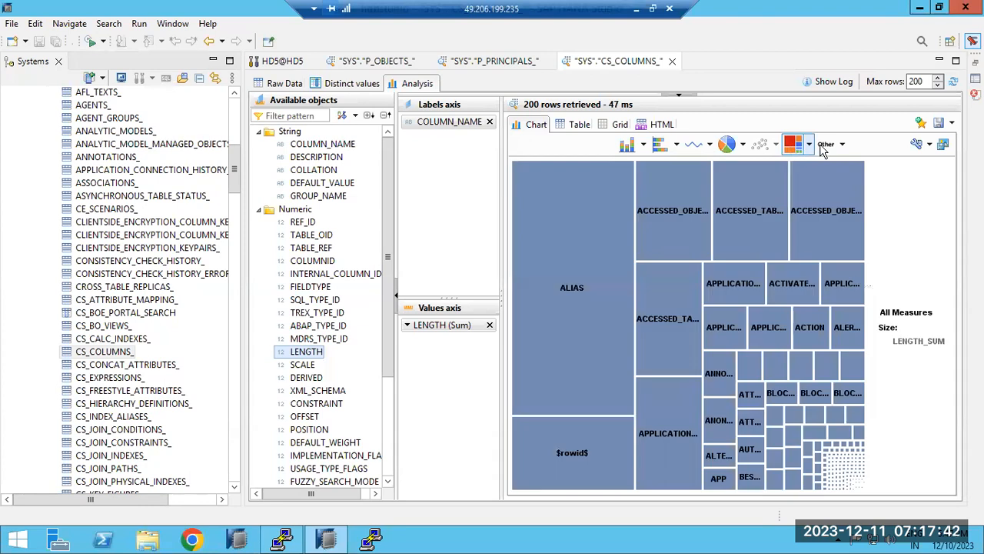
left_click(808, 145)
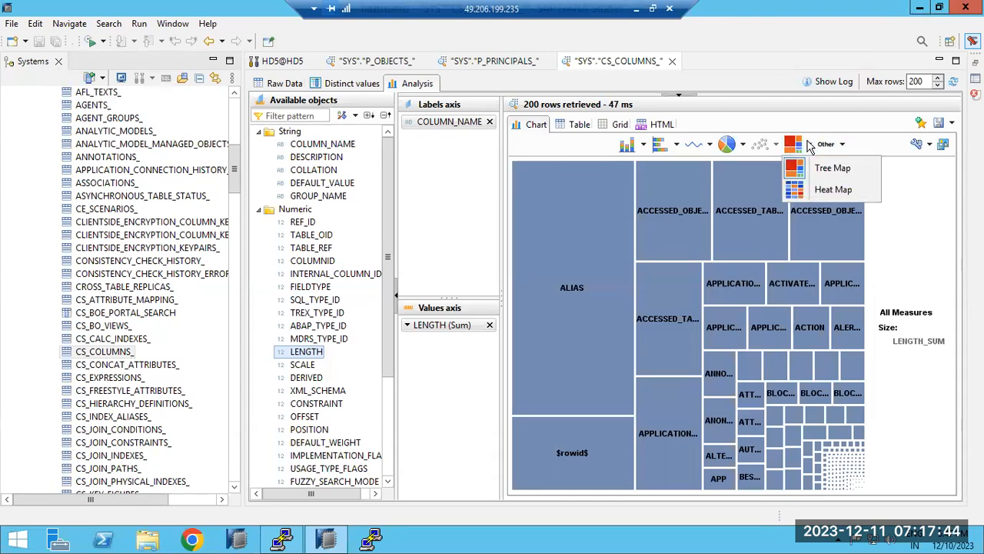
left_click(836, 166)
left_click(808, 146)
left_click(821, 190)
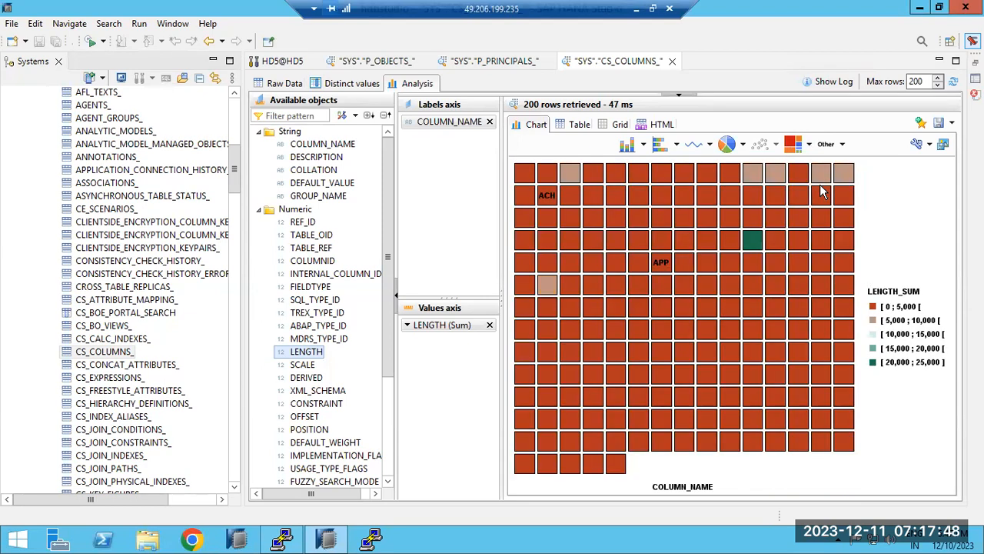
left_click(841, 145)
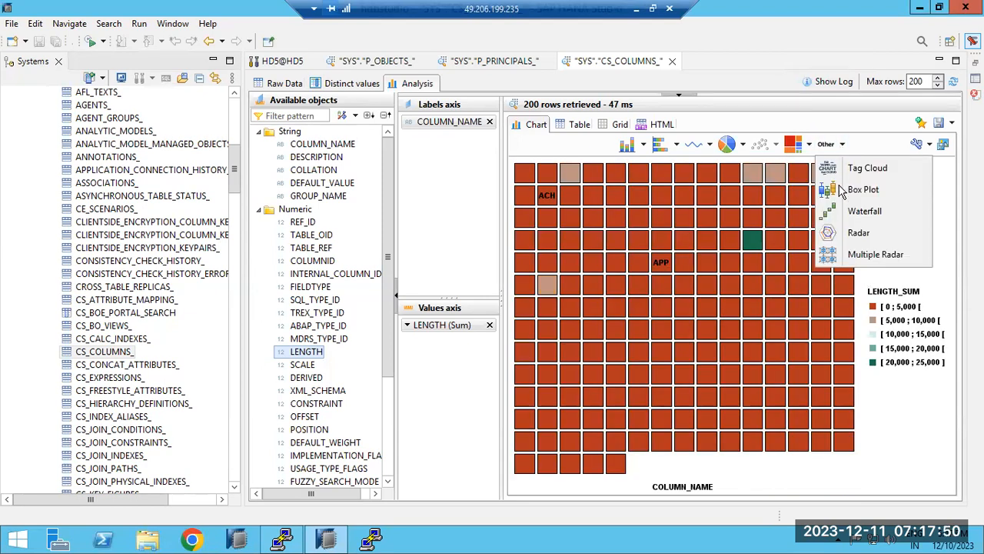
left_click(842, 210)
left_click(841, 144)
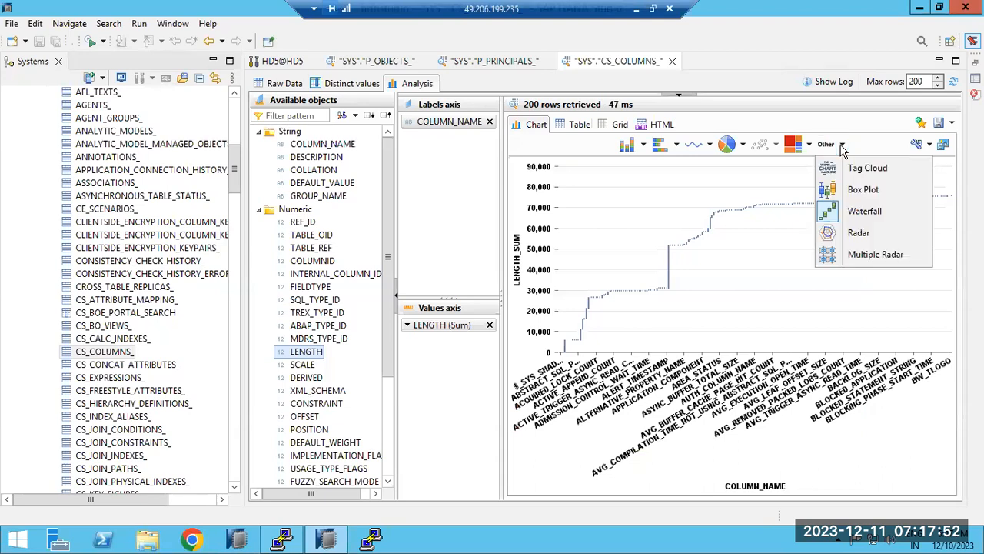
left_click(849, 229)
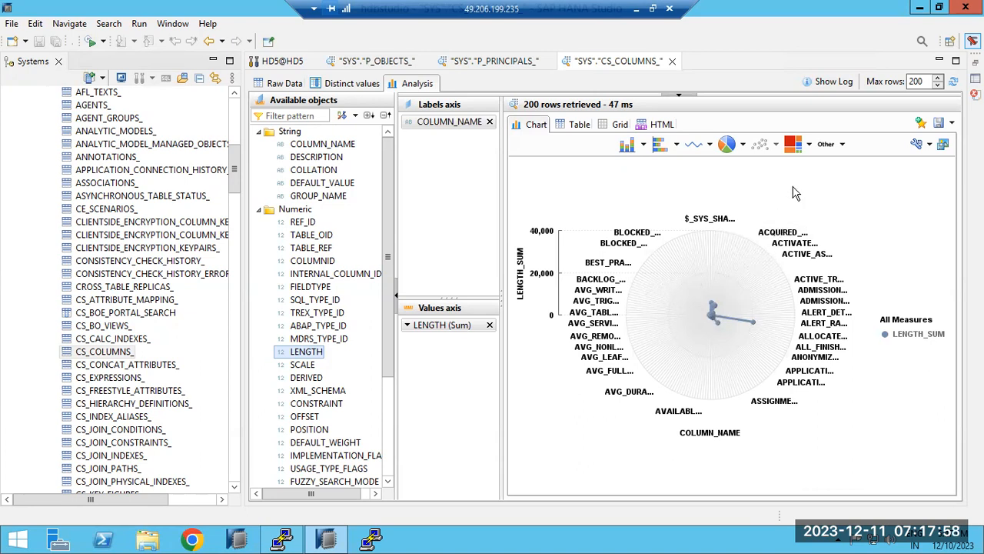
left_click(694, 149)
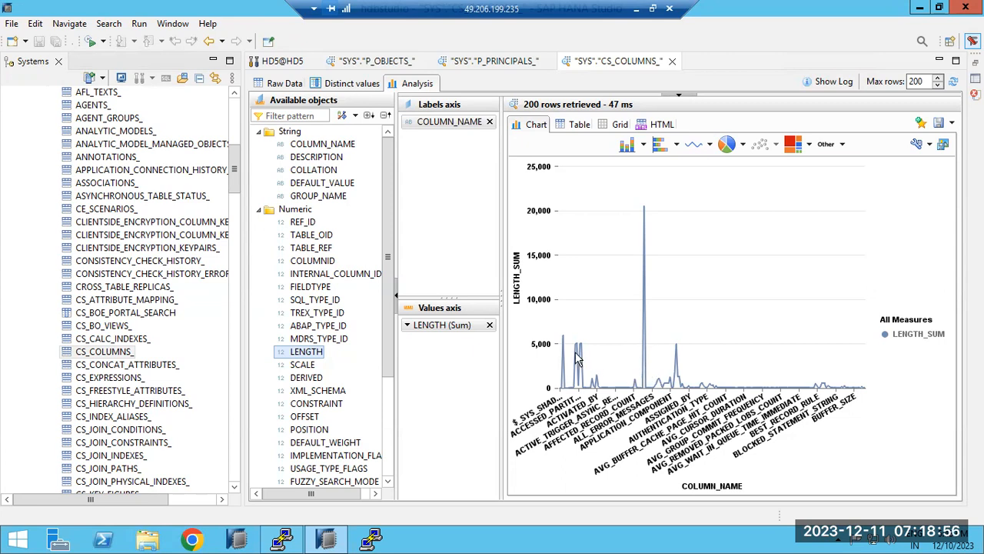
mouse_move(390, 312)
left_mouse_down()
mouse_move(387, 419)
mouse_move(384, 323)
left_mouse_up()
left_click_drag(235, 175, 235, 119)
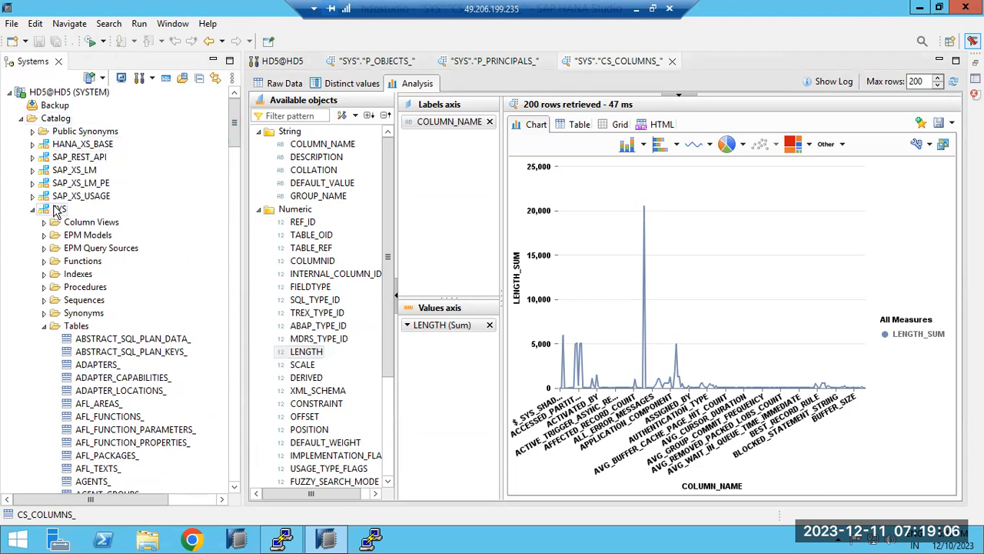
scroll(100, 381, "down", 4)
scroll(100, 381, "down", 14)
scroll(91, 300, "up", 4)
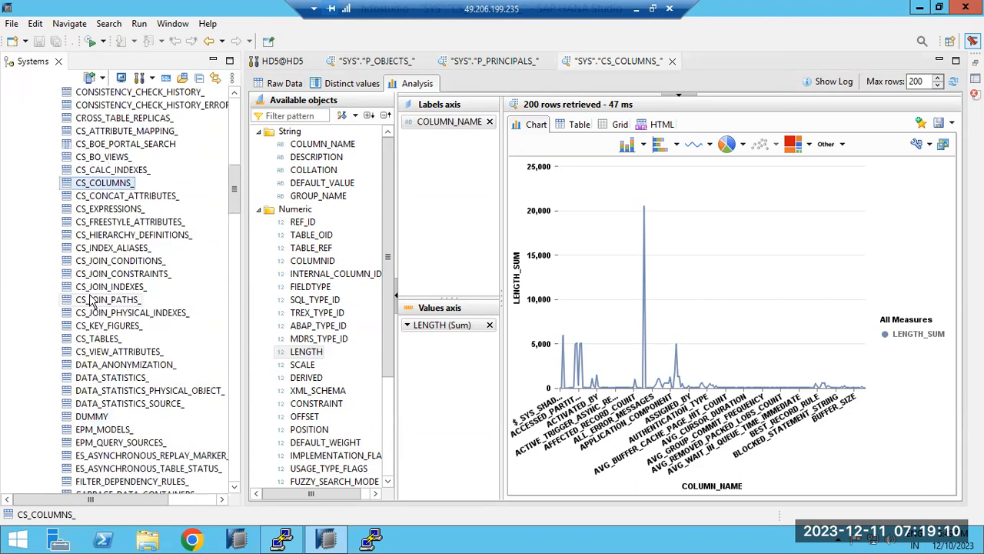
right_click(106, 189)
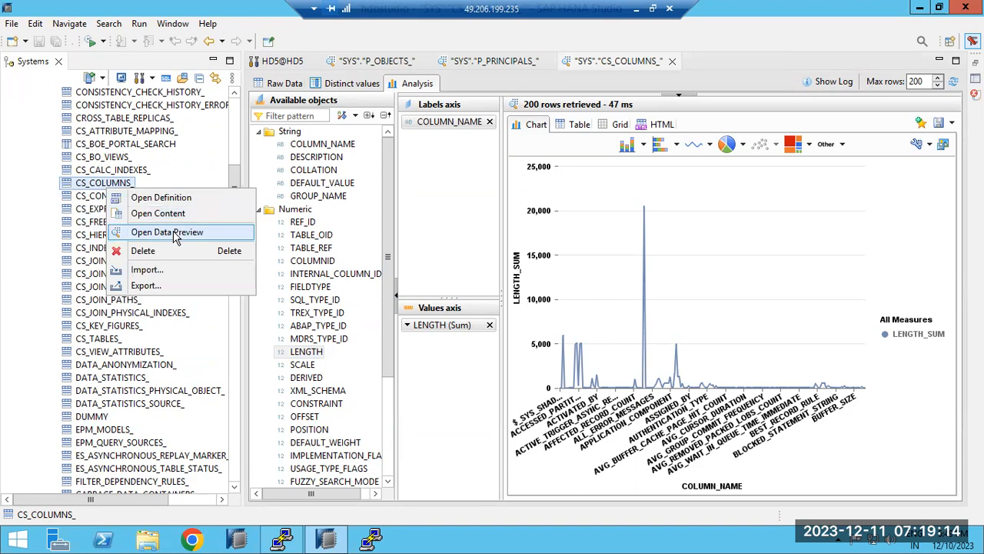
left_click(127, 285)
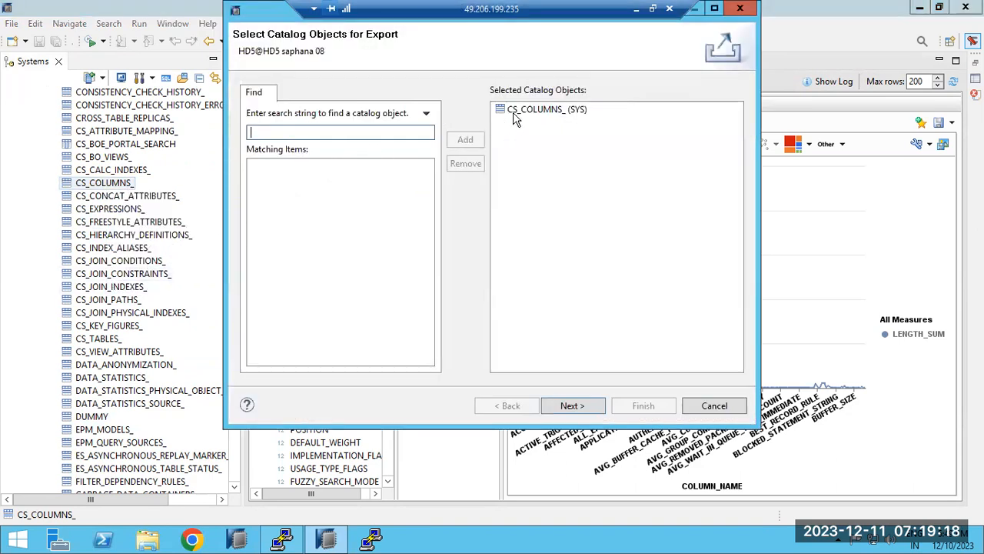
left_click(515, 117)
left_click(585, 405)
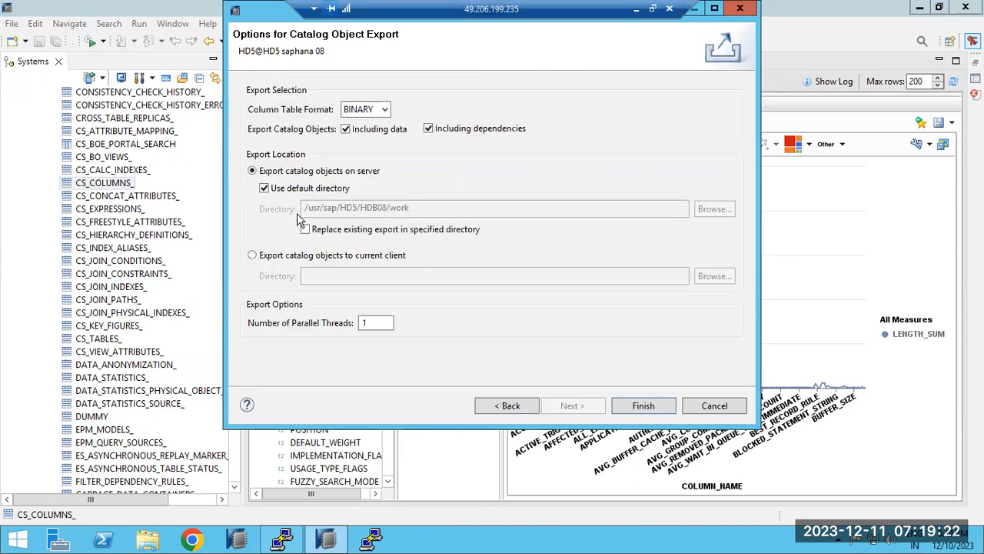
left_click(263, 255)
left_click(703, 275)
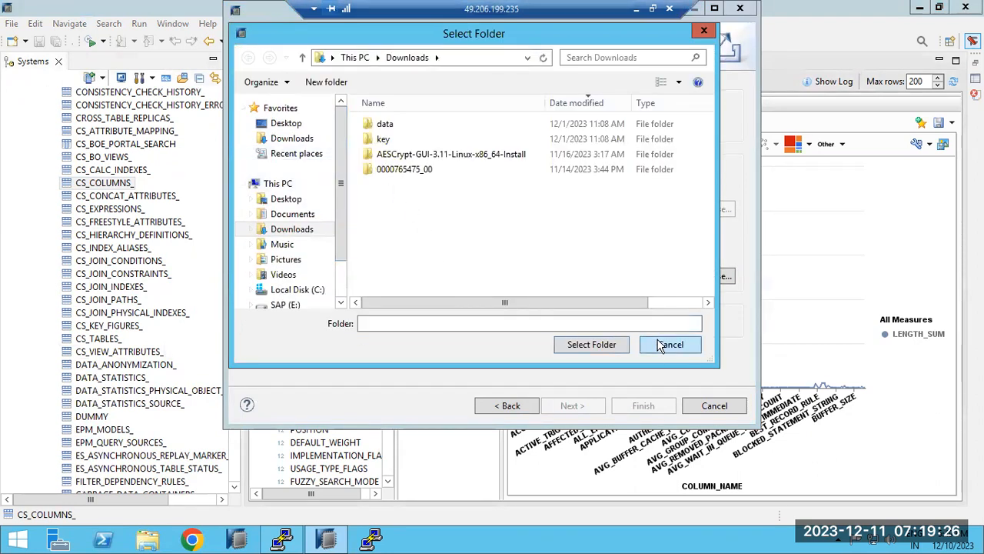
left_click(660, 347)
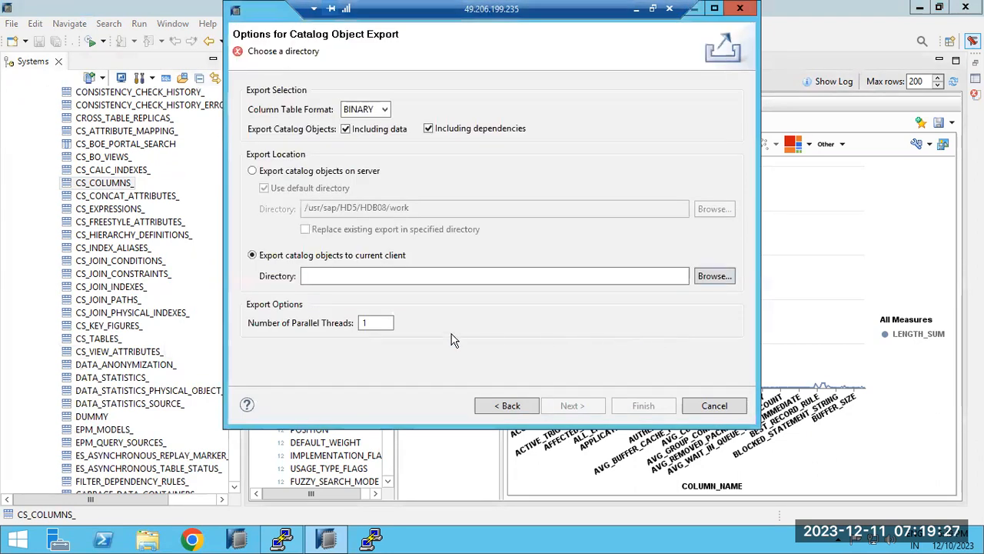
left_click(696, 408)
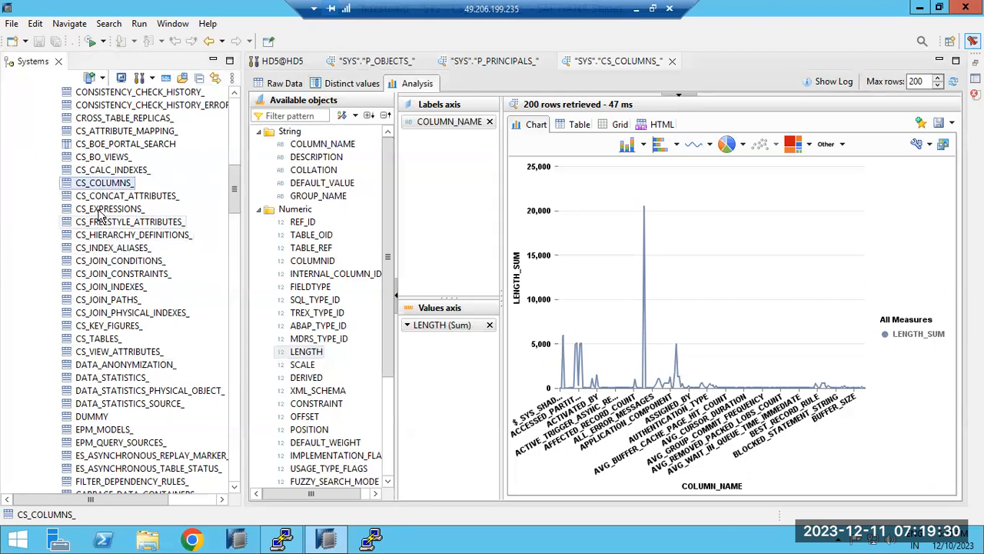
scroll(98, 213, "up", 12)
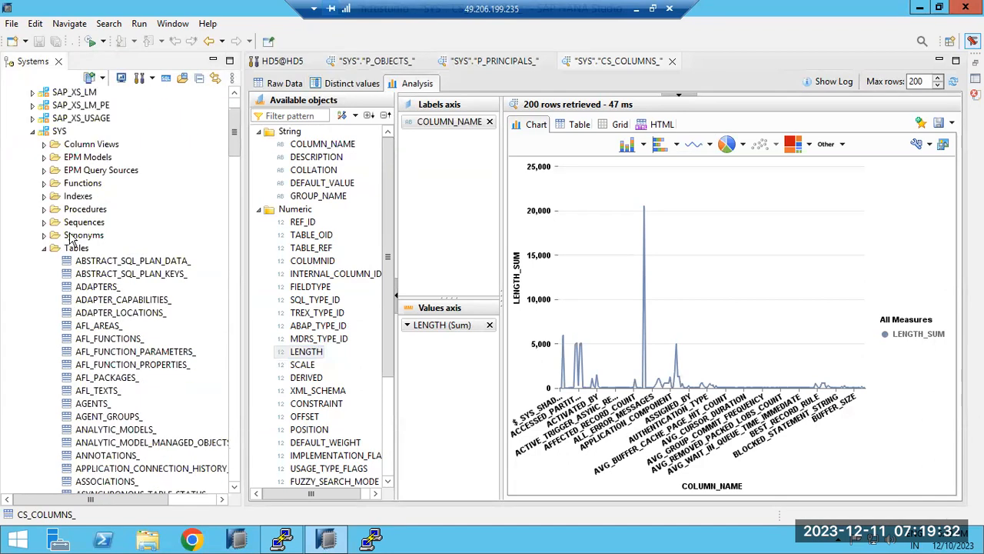
Define new table ZTRAINING under SYS Tables with columns NAME and TIME, adding a third column.
left_click(71, 247)
right_click(71, 247)
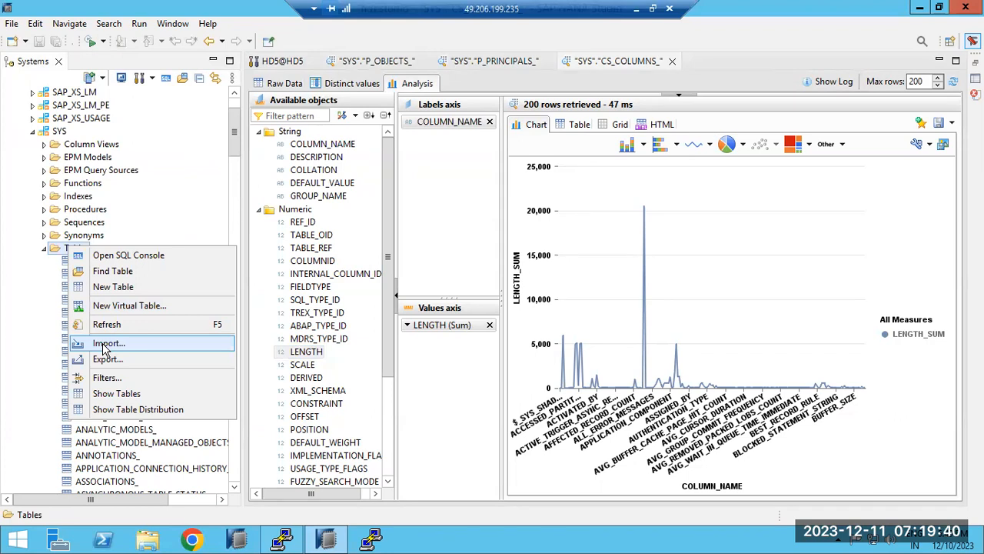
left_click(107, 286)
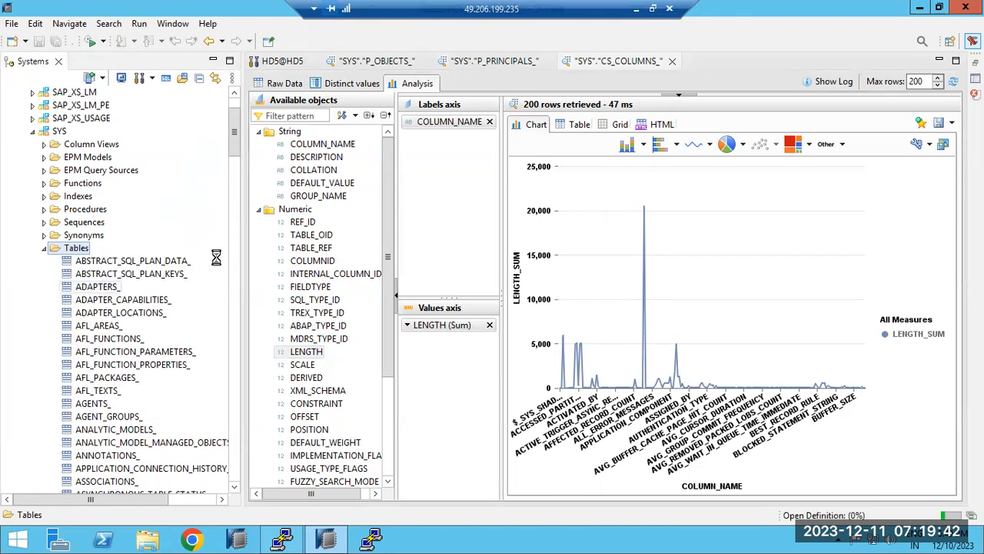
type("ZTRAINING")
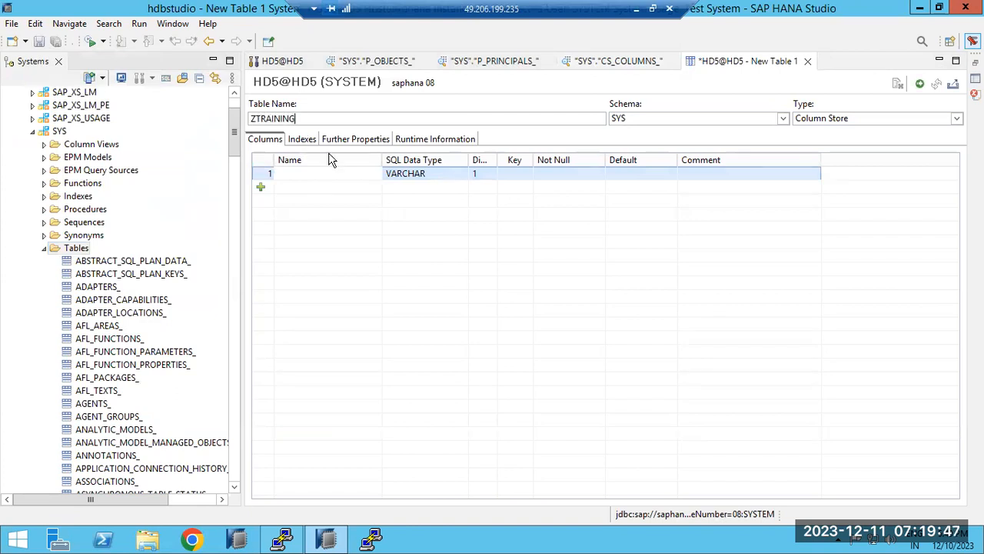
left_click(292, 174)
type("NAME")
left_click(292, 189)
left_click(290, 190)
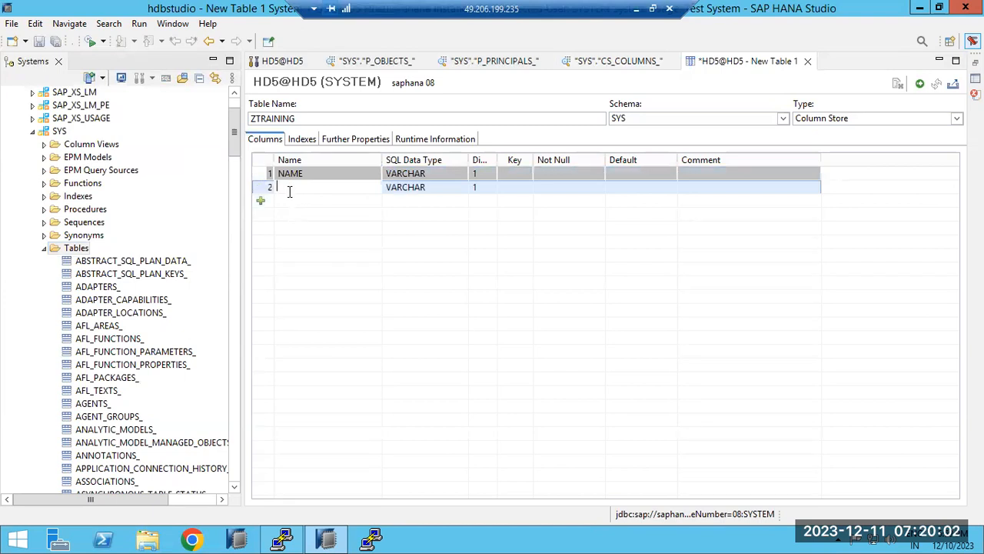
type("TIME")
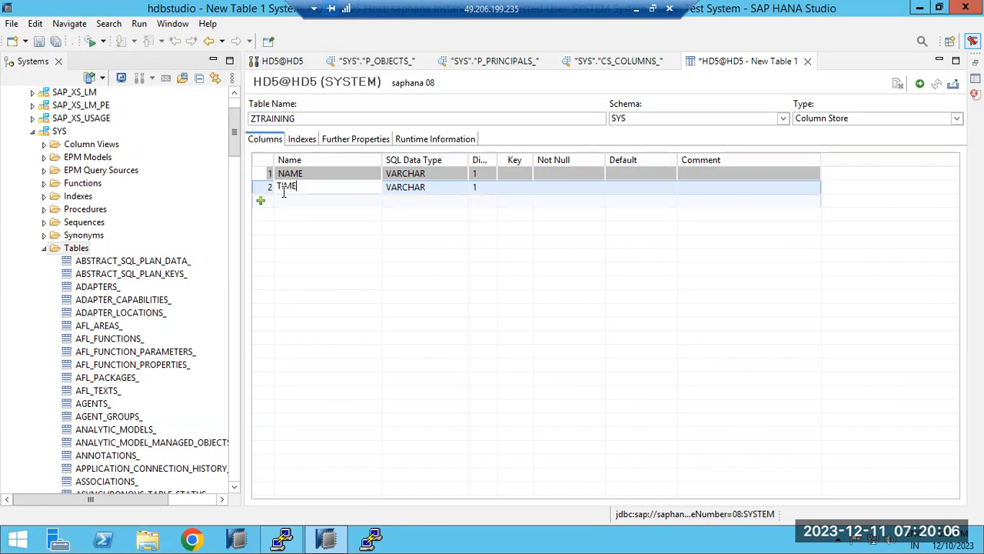
left_click(283, 201)
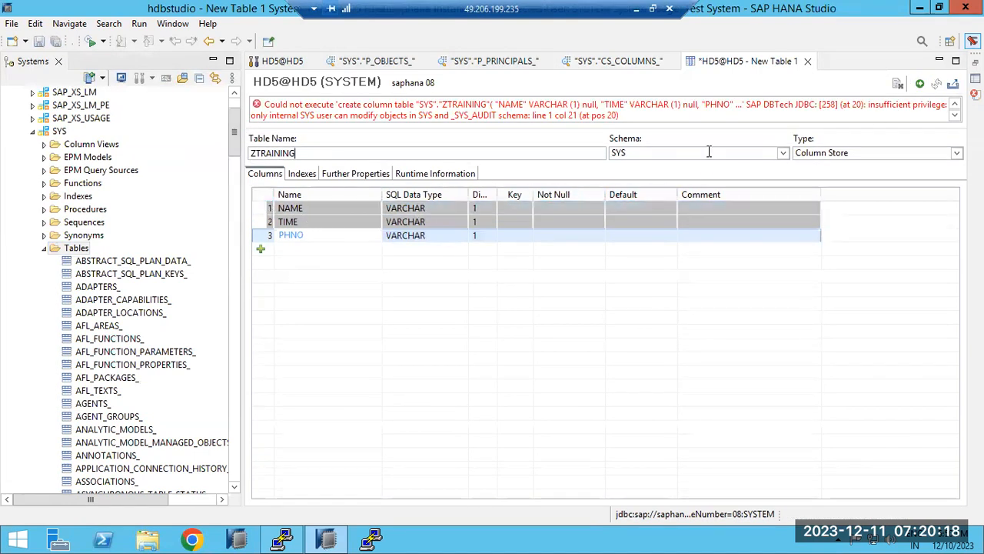
Switch the table's schema to SYSTEM and execute to create SYSTEM.ZTRAINING.
left_click(782, 153)
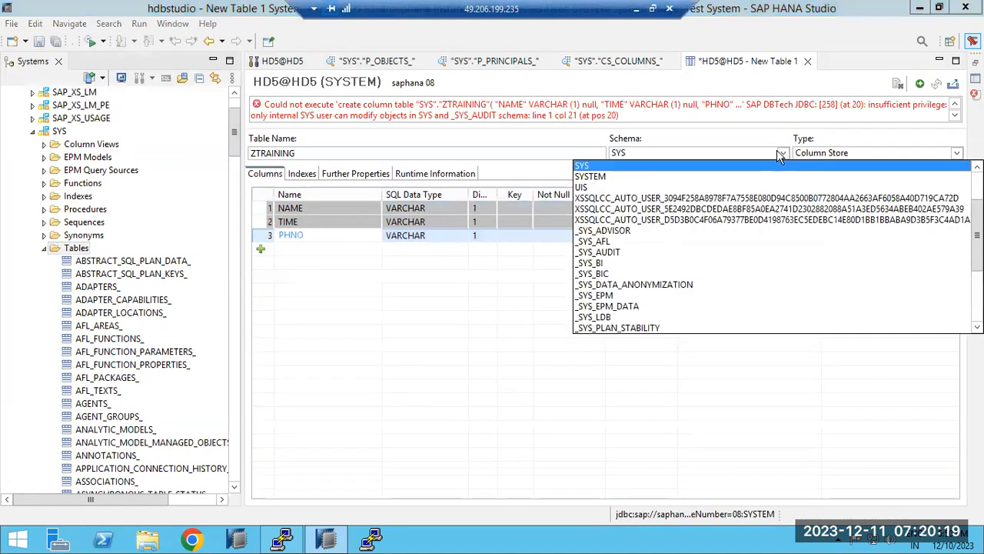
left_click(625, 176)
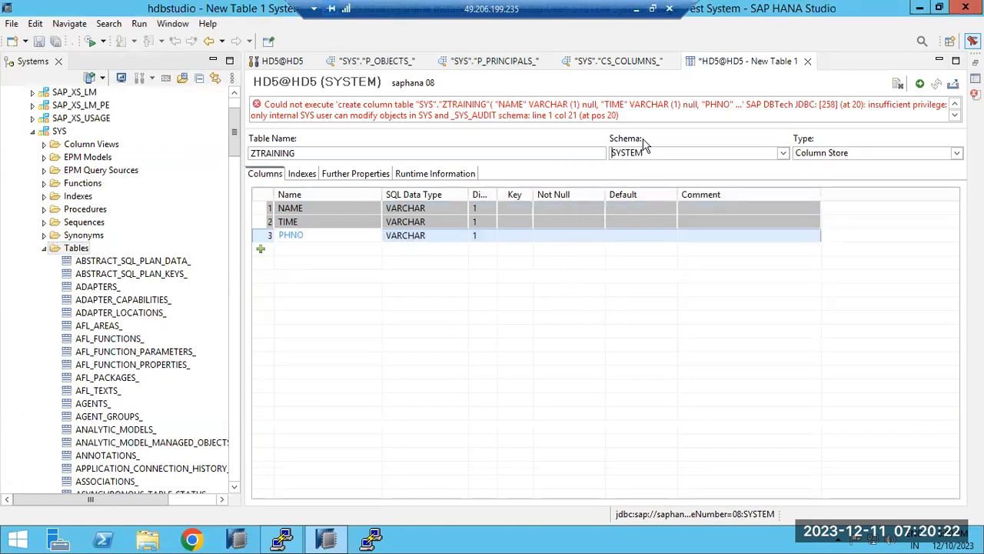
left_click(919, 83)
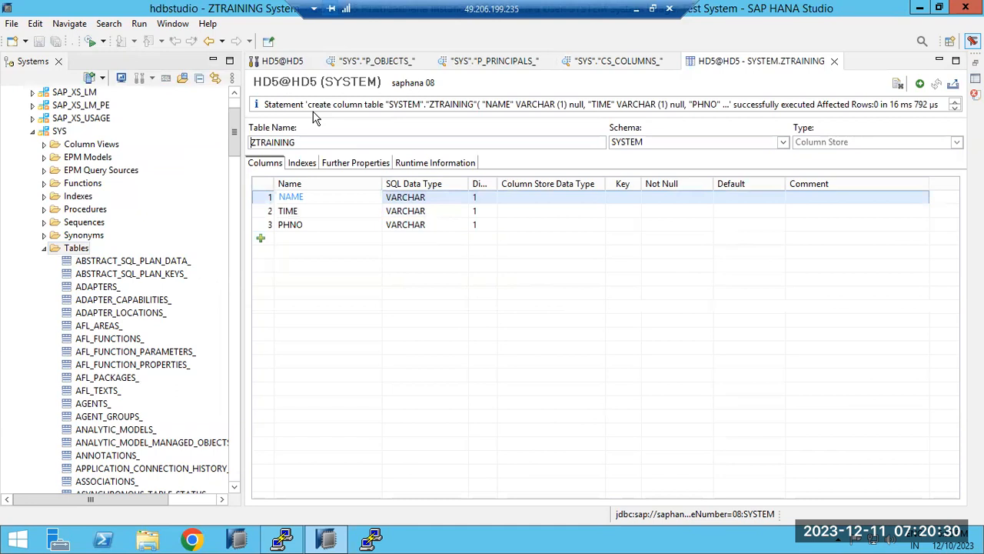
left_click(44, 248)
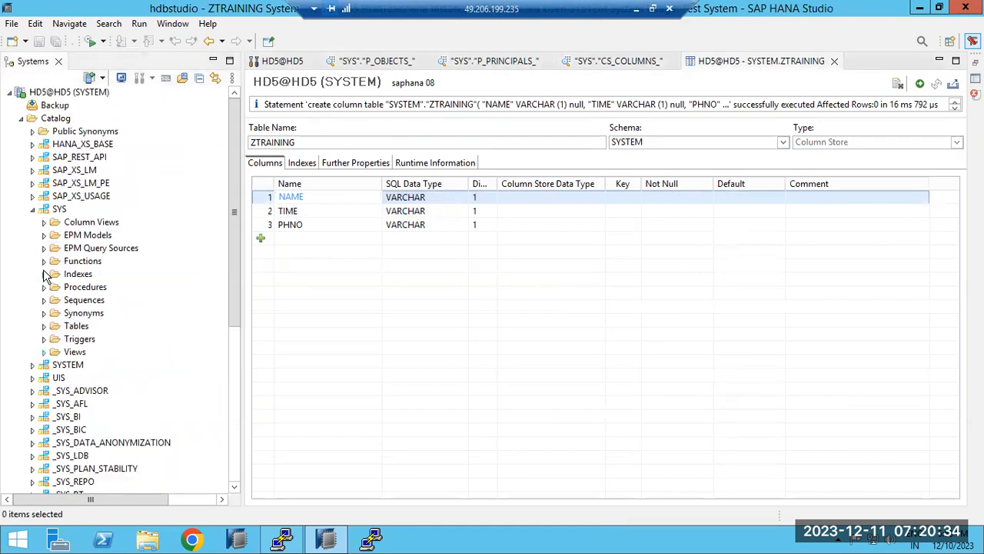
Expand SYSTEM > Tables and open a data preview of the empty ZTRAINING table.
left_click(33, 209)
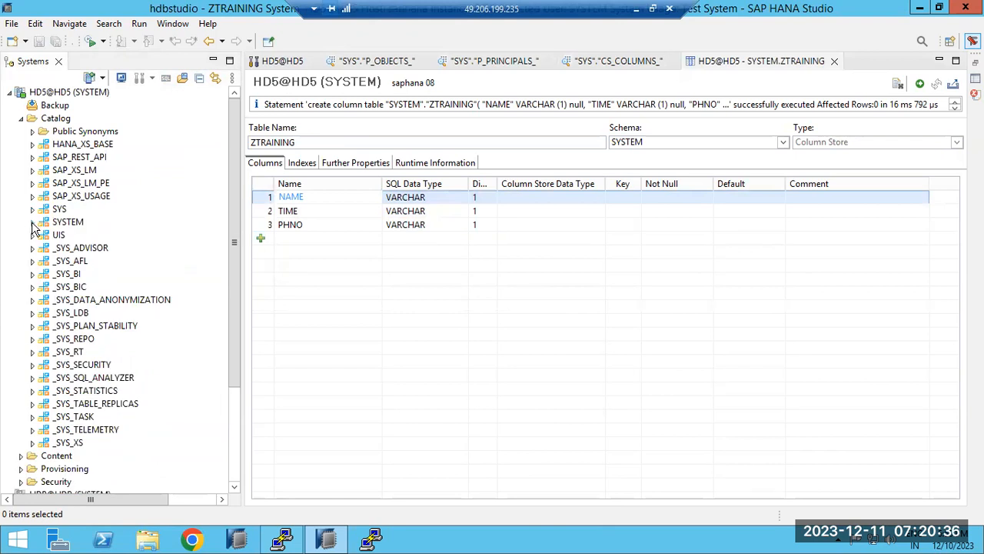
left_click(32, 222)
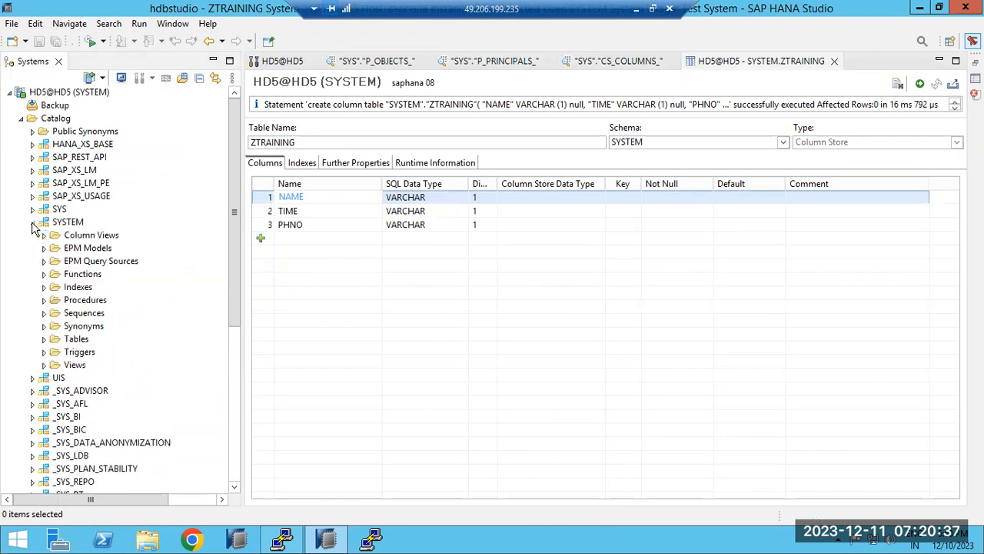
left_click(44, 338)
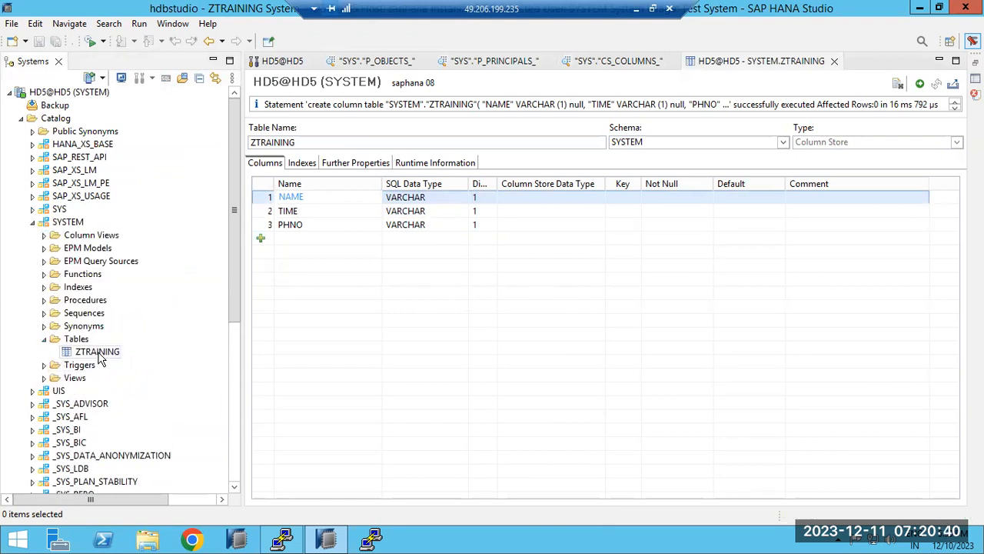
left_click(98, 352)
right_click(99, 352)
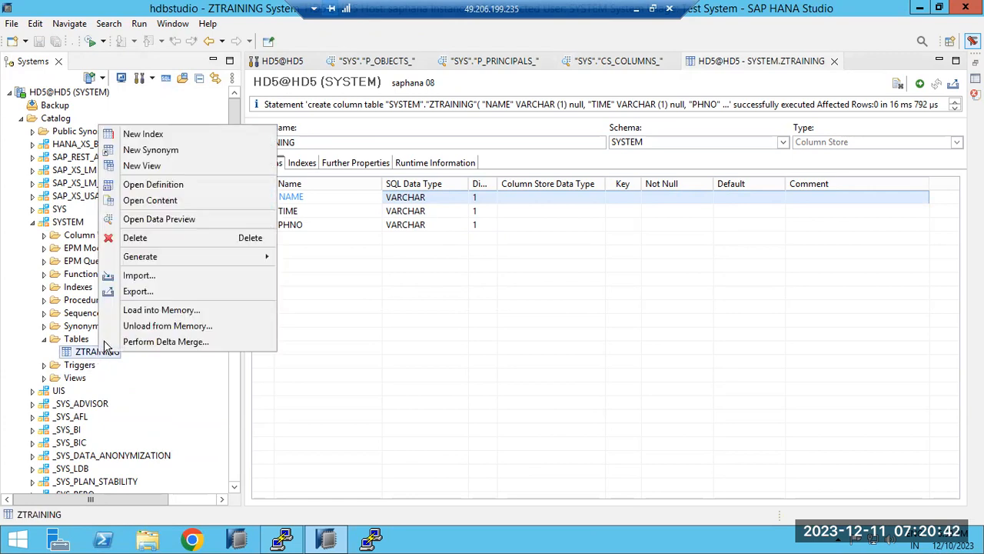
left_click(149, 222)
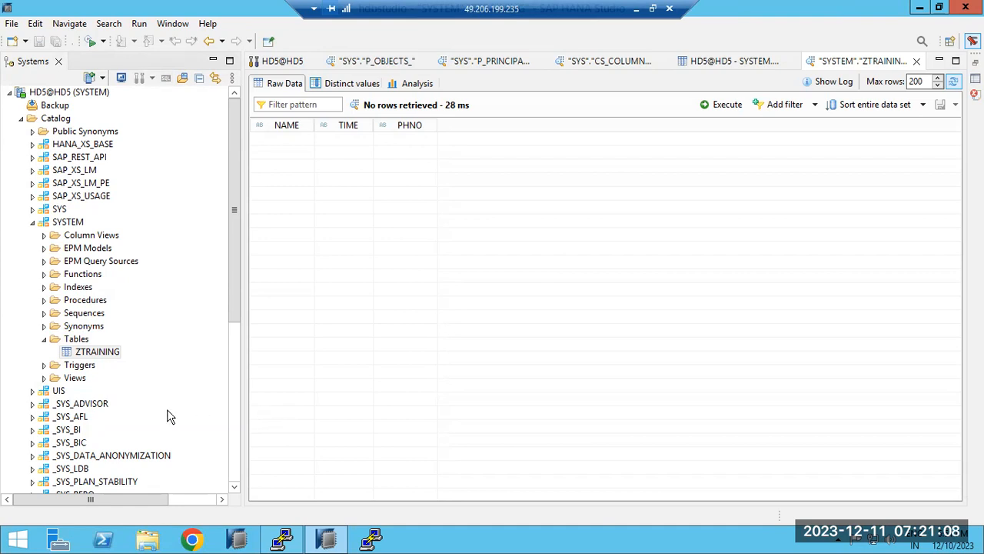
Select the ZTRAINING table and bring up its Generate options in the context menu.
left_click(83, 354)
right_click(83, 358)
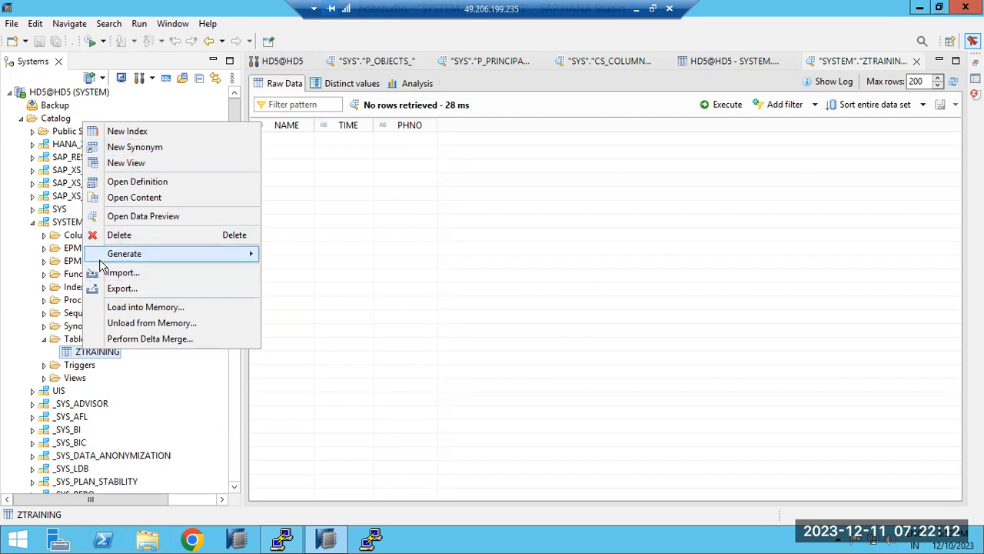
mouse_move(101, 262)
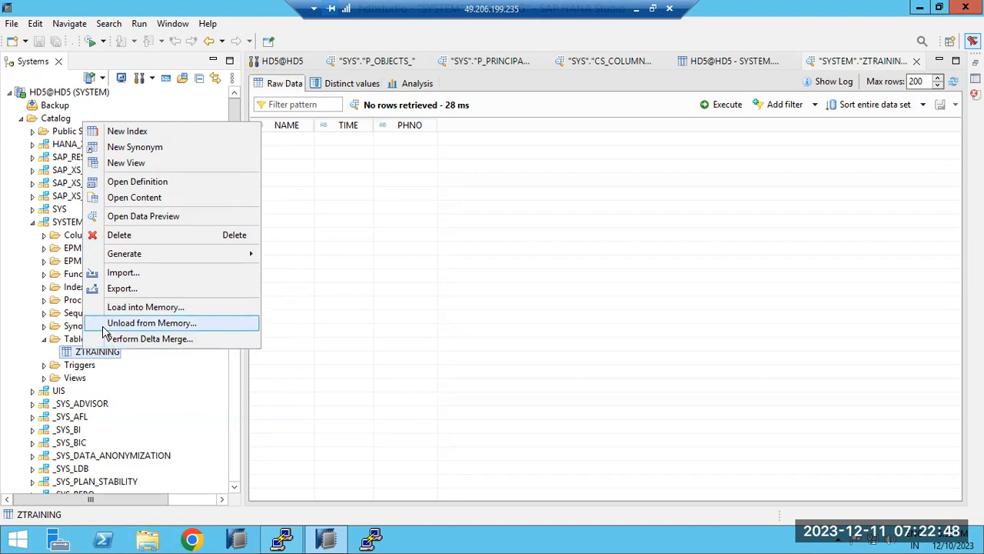
left_click(295, 158)
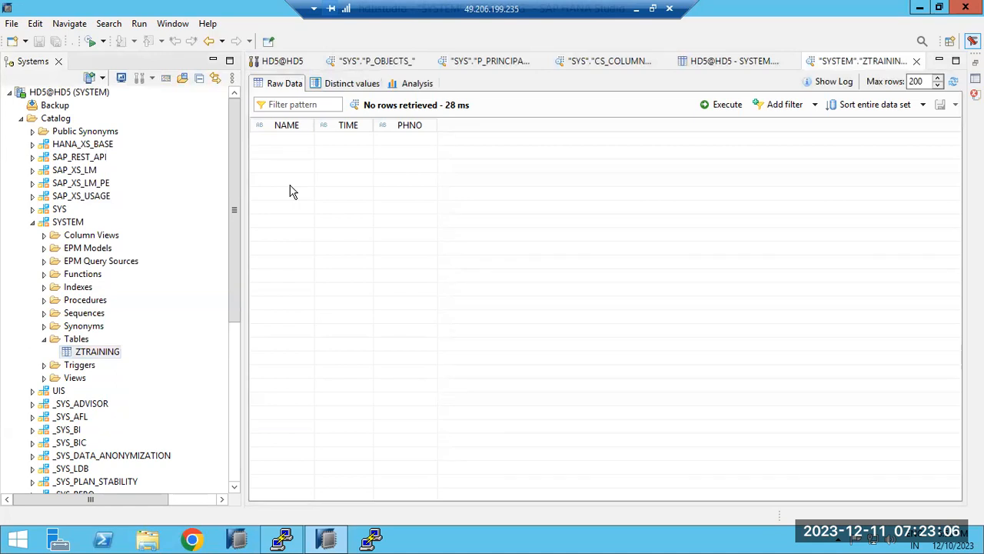
right_click(108, 356)
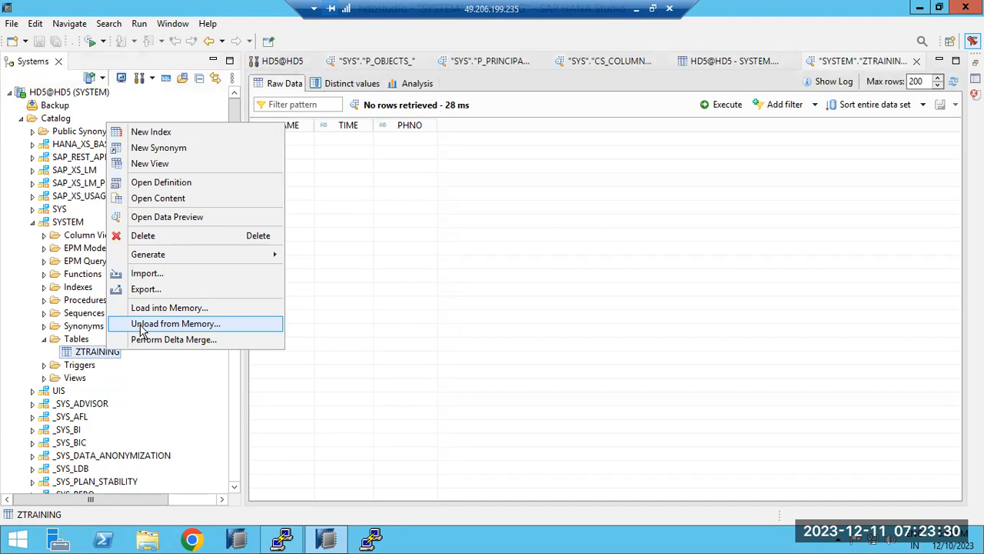
left_click(637, 14)
Draw a large outer frame rectangle holding a wide top box and a lower middle box.
mouse_move(189, 114)
left_mouse_down()
mouse_move(622, 377)
mouse_move(786, 445)
left_mouse_up()
left_click(943, 407)
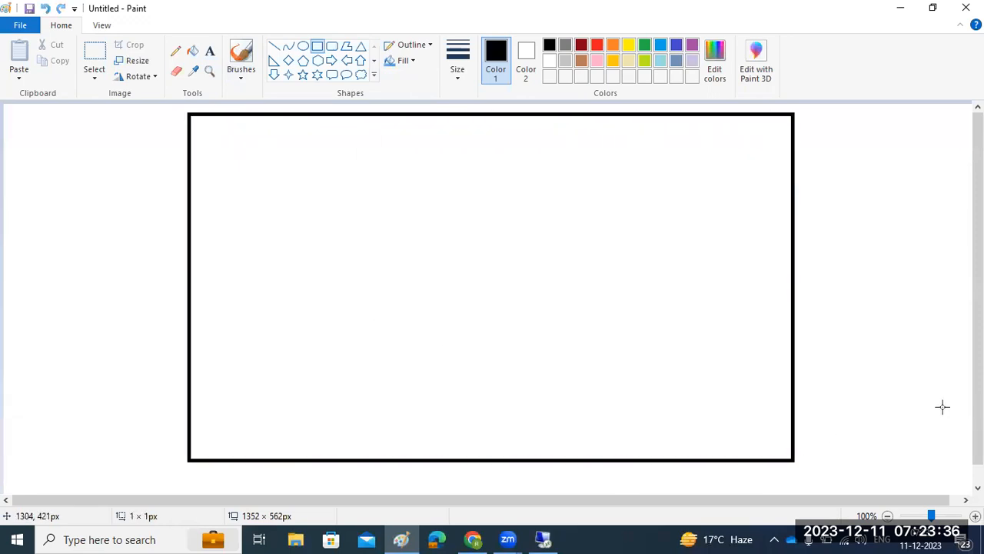
mouse_move(206, 128)
left_mouse_down()
mouse_move(271, 164)
mouse_move(718, 197)
mouse_move(762, 216)
left_mouse_up()
left_click_drag(333, 291, 629, 435)
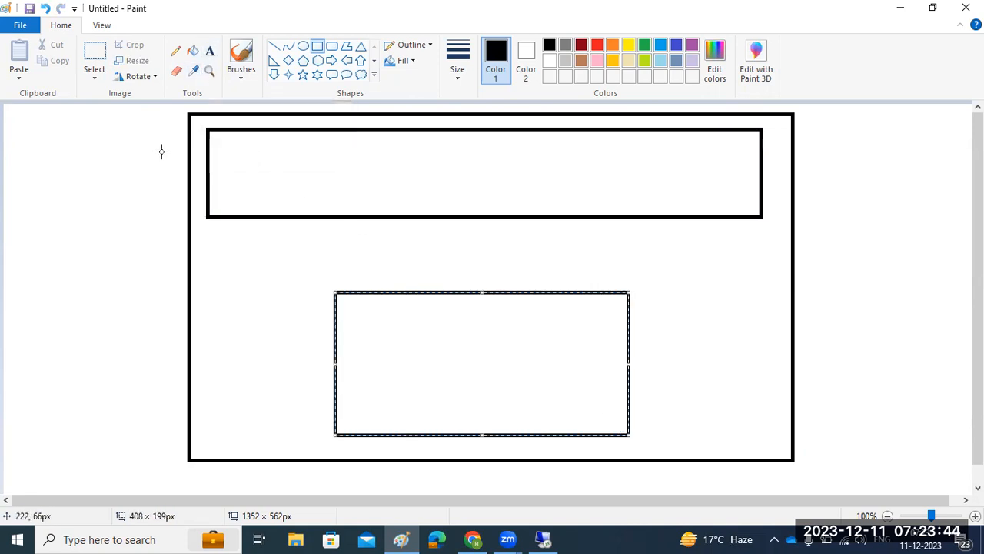
Label the top box 'memory' and the lower box 'DISK'.
left_click(210, 50)
left_click_drag(118, 146, 204, 189)
type("meory")
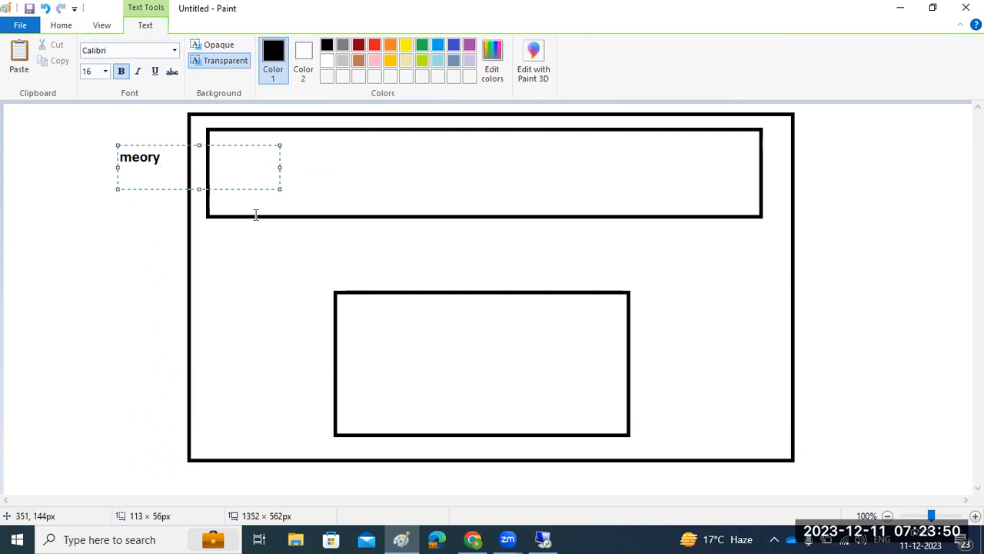
key("BackSpace")
key("BackSpace")
key("BackSpace")
type("mory")
left_click(222, 354)
left_click(222, 354)
type("DISK")
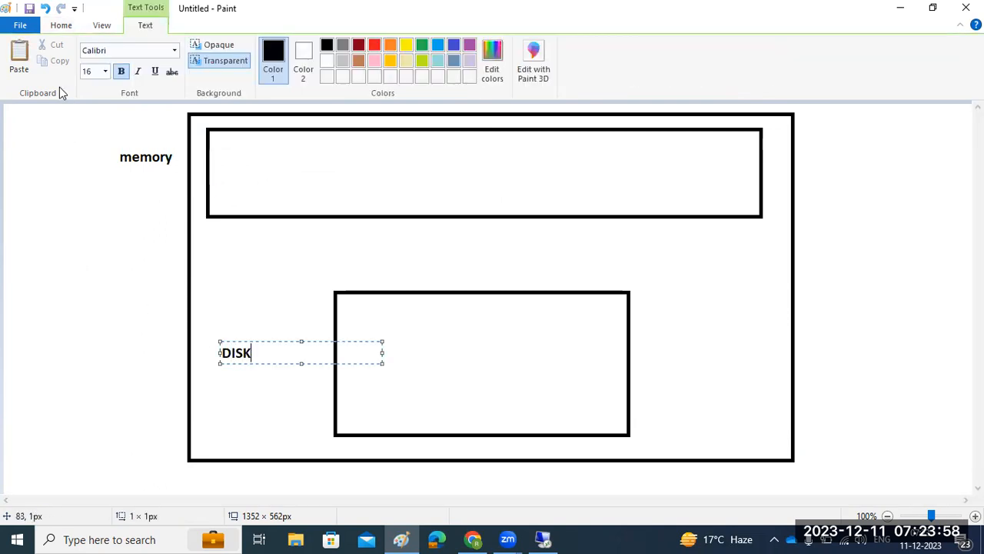
left_click(58, 25)
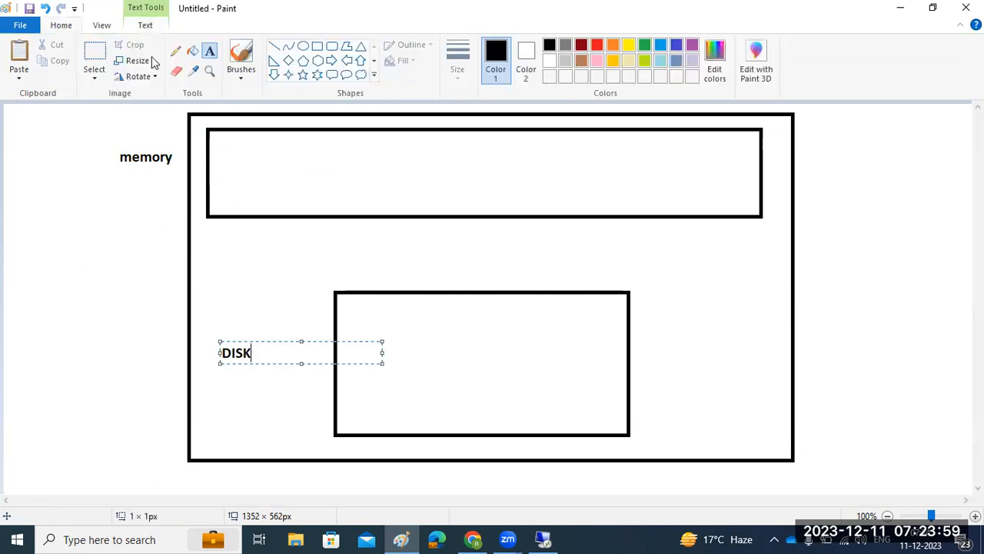
left_click(303, 47)
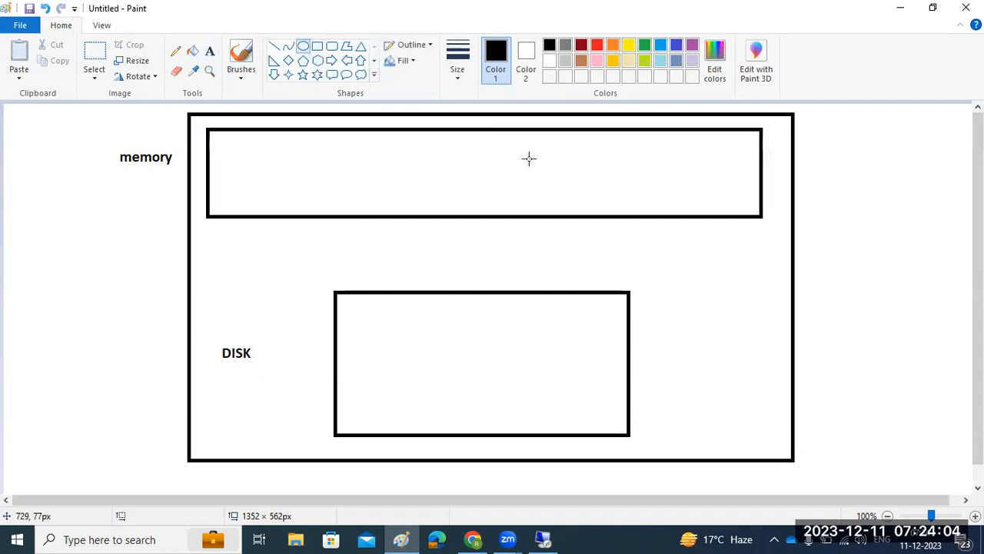
Draw a small circle in the memory box, write '10GB' beside it and label it 'table'.
left_click_drag(592, 155, 628, 189)
left_click(209, 51)
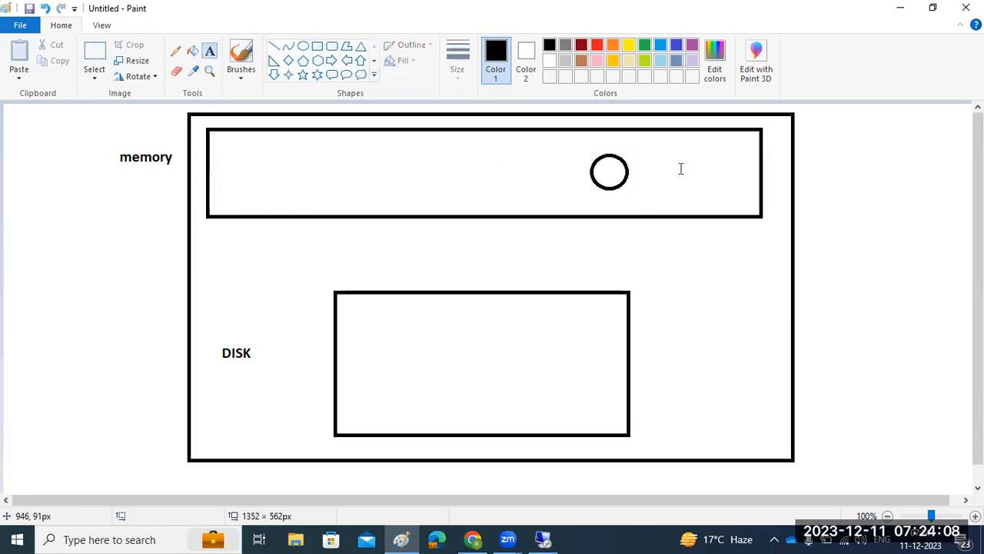
left_click(658, 158)
type("10GB")
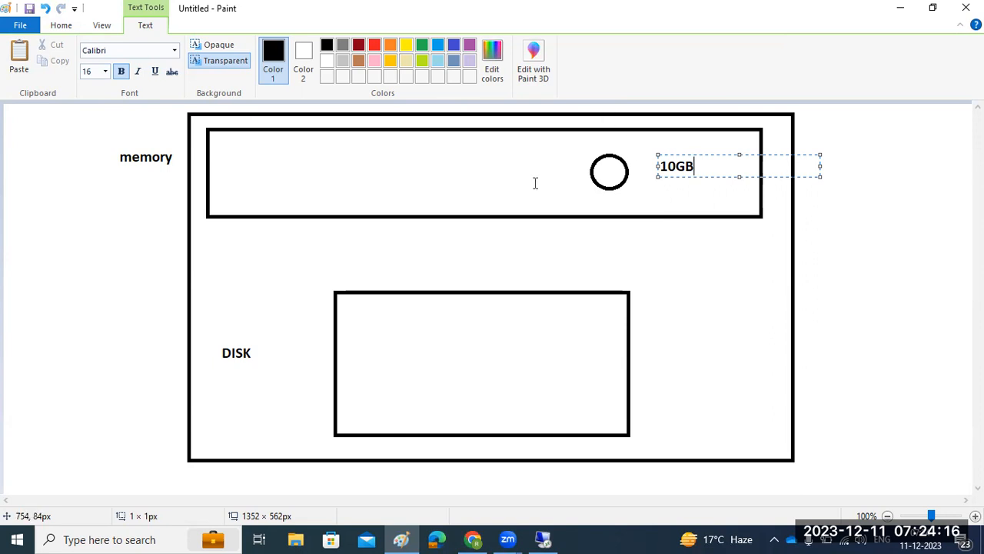
left_click(605, 171)
left_click(599, 161)
type("table")
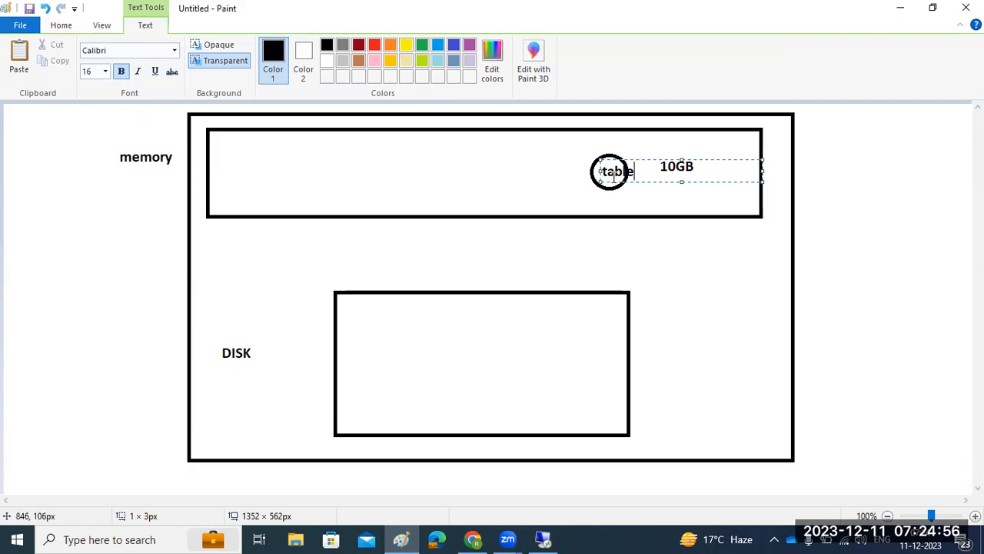
Connect the table circle to a new circle in the DISK box with a line labelled UNLOAD.
left_click(70, 29)
left_click(276, 54)
left_click_drag(614, 188, 499, 361)
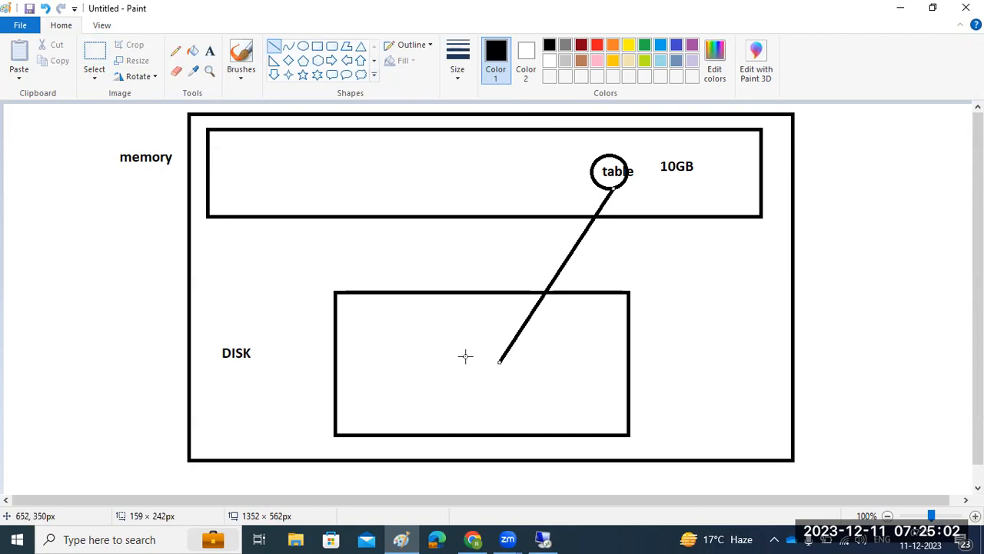
left_click_drag(479, 354, 508, 387)
left_click(303, 46)
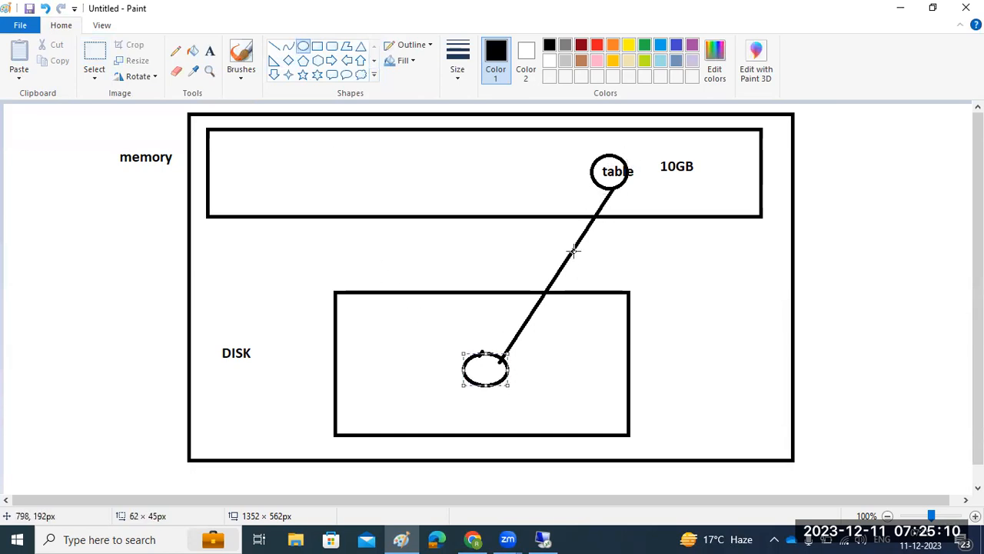
left_click(209, 51)
left_click(568, 267)
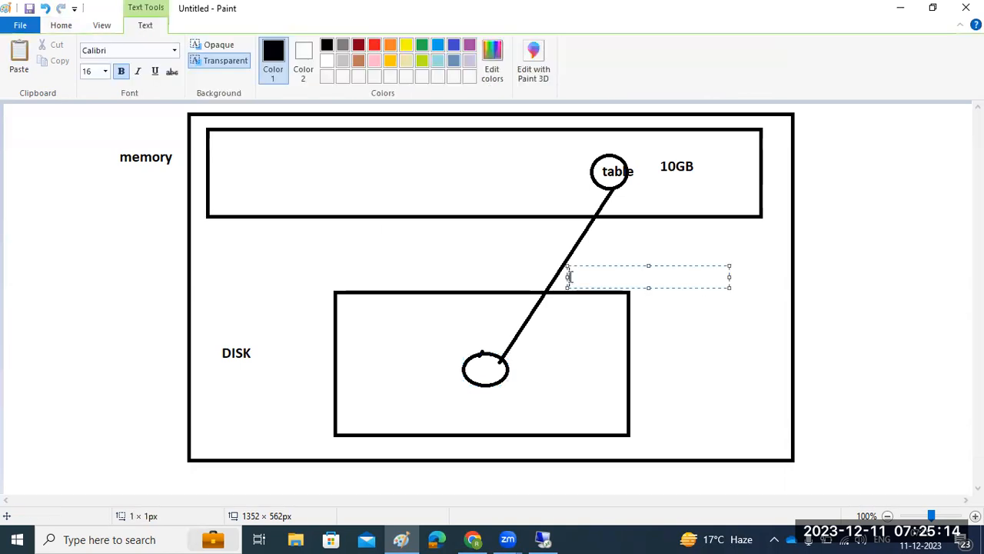
type("UNLOAD")
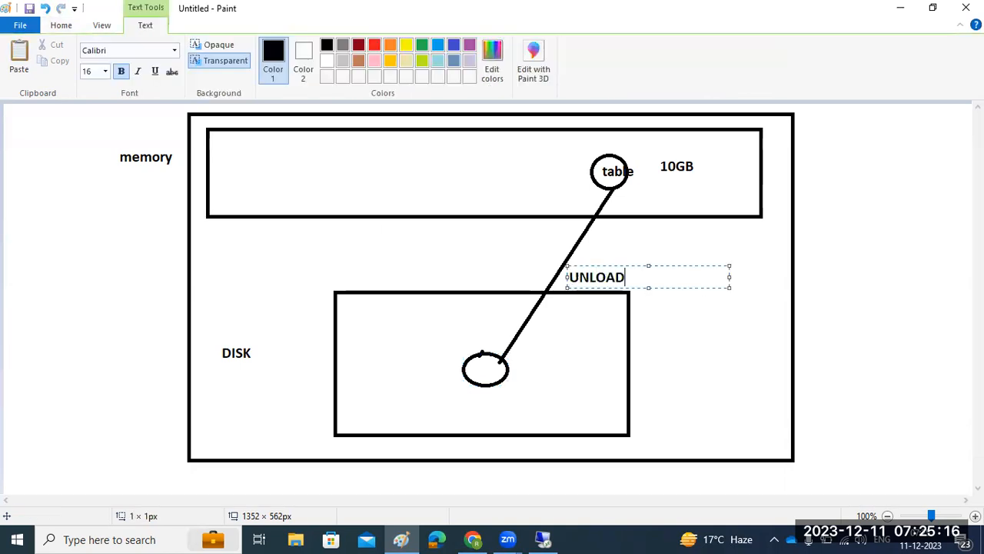
Draw a second line from the disk circle back to the table circle, labelled LOAD.
left_click(61, 25)
left_click(274, 46)
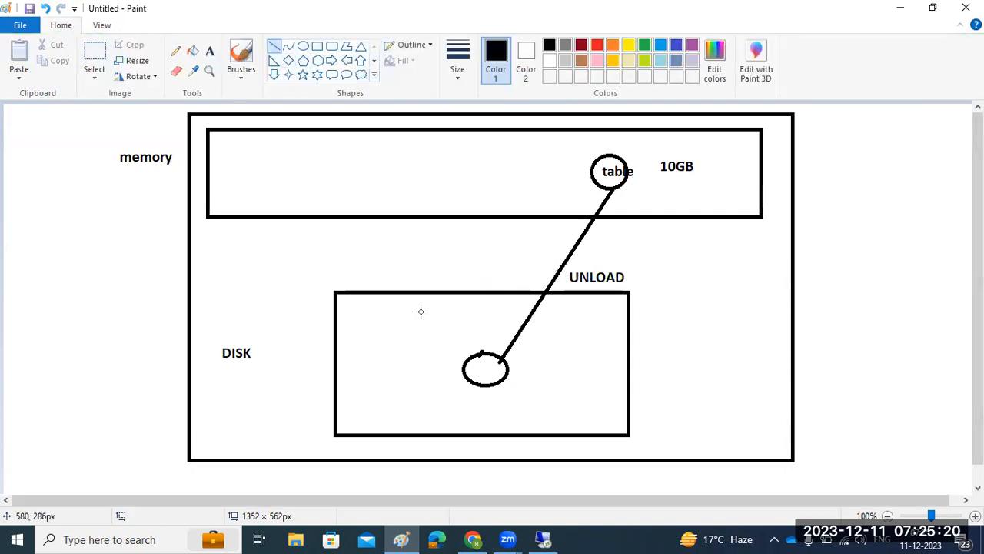
left_click_drag(467, 357, 585, 171)
left_click(210, 51)
left_click_drag(504, 242, 559, 253)
type("LOAD")
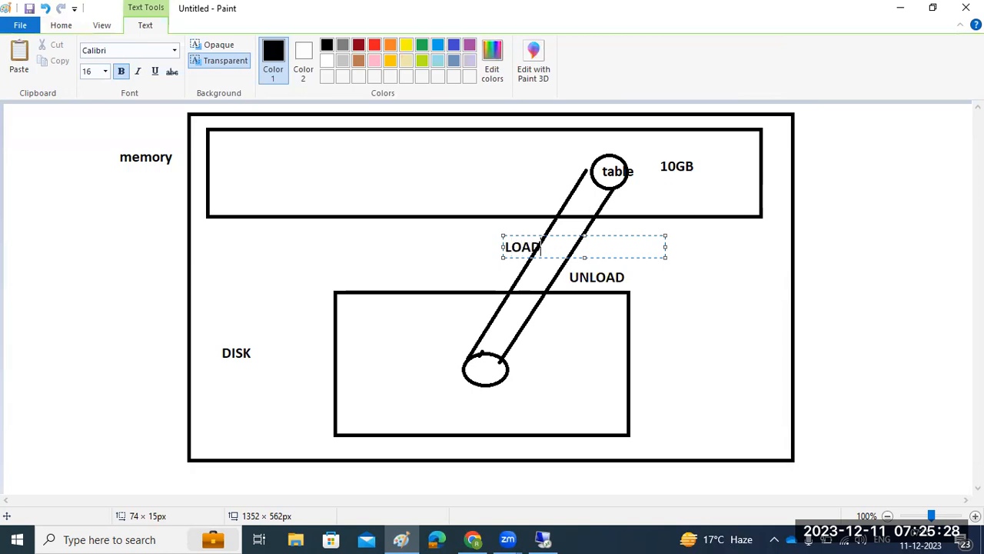
left_click(543, 539)
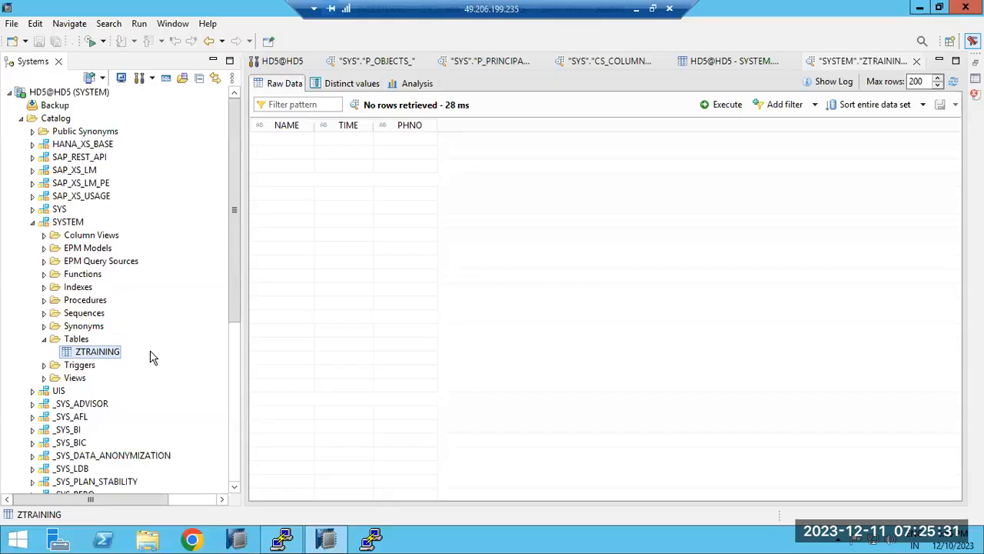
Unload the ZTRAINING table from memory and confirm with OK.
right_click(84, 355)
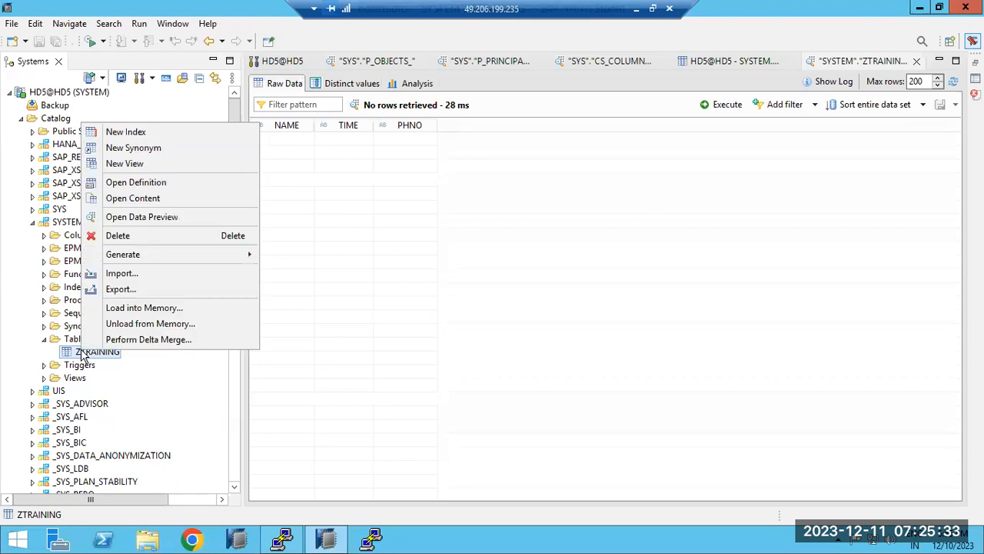
left_click(125, 324)
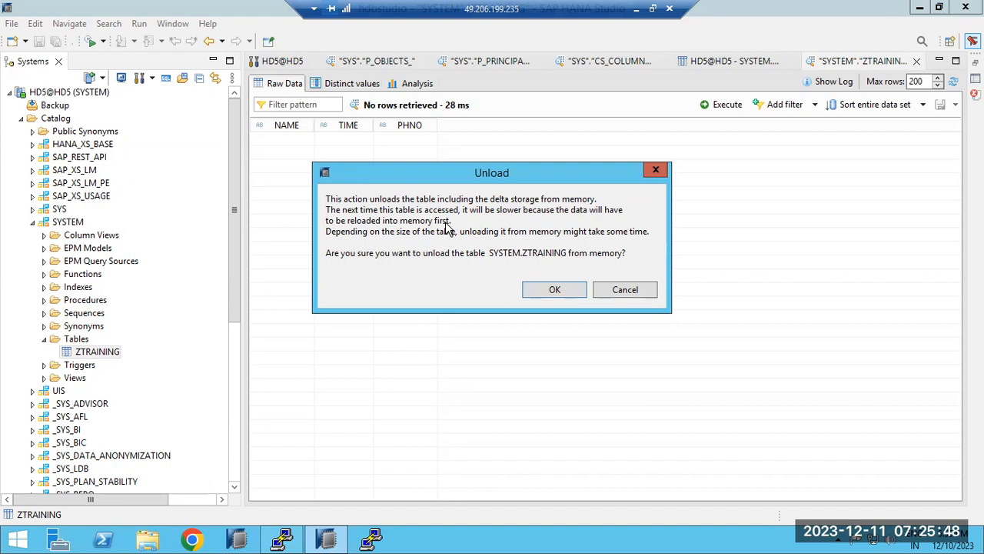
left_click(553, 293)
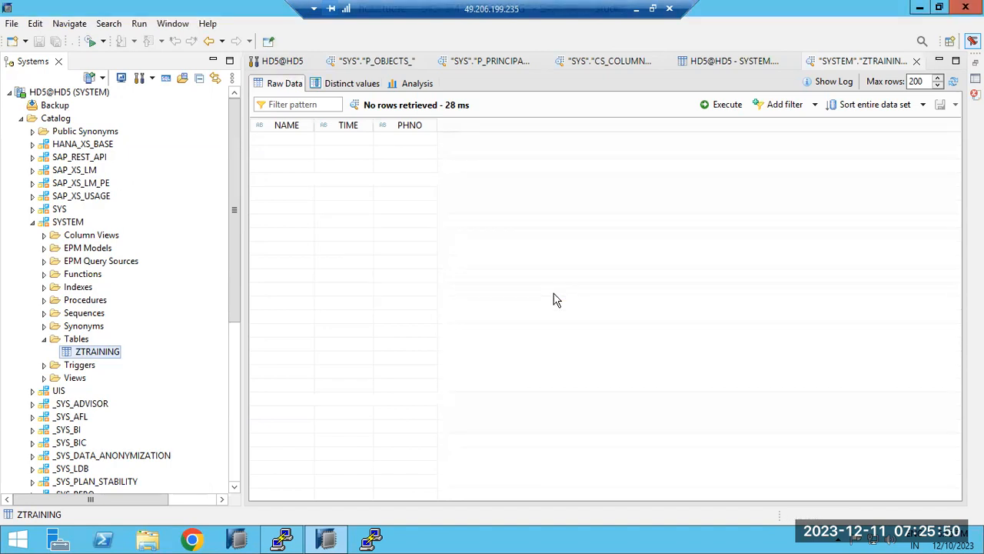
right_click(70, 354)
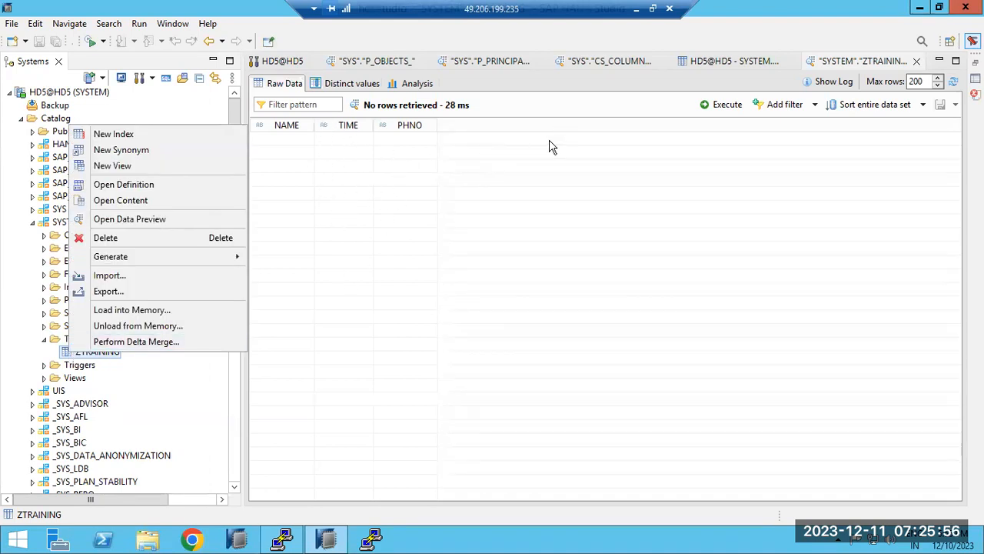
Draw a line from the top-left corner to the table circle and retrace the disk-to-table line.
left_click(637, 10)
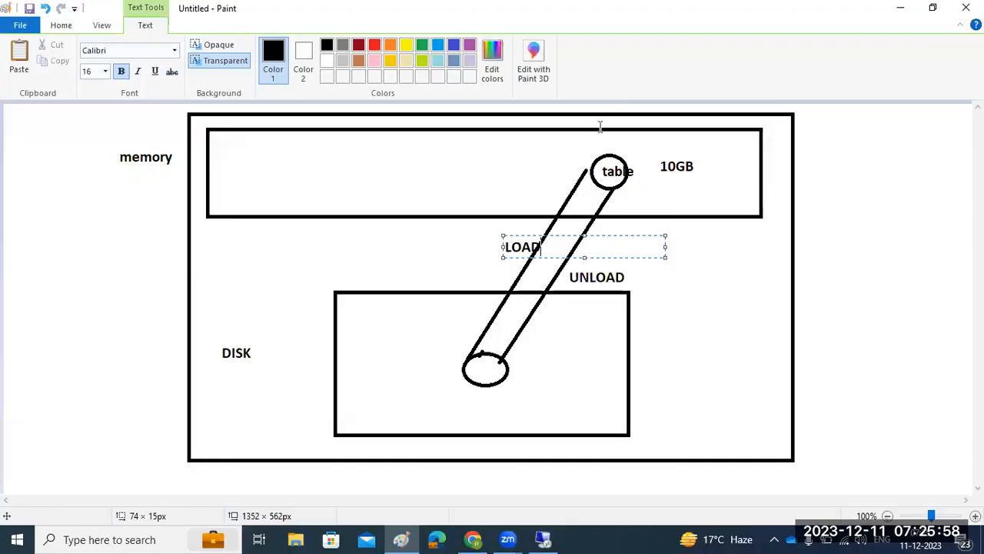
left_click(69, 29)
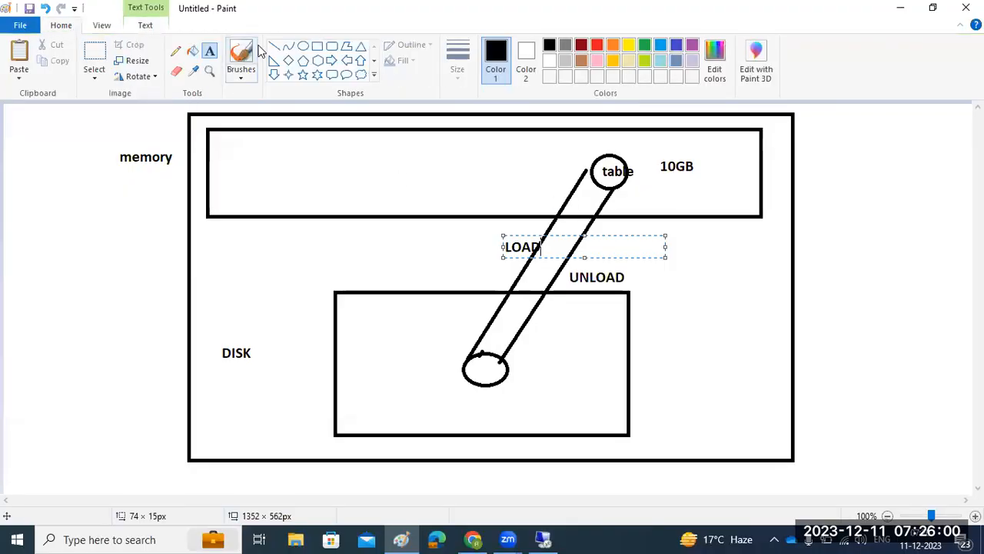
left_click(274, 46)
left_click_drag(205, 116, 519, 157)
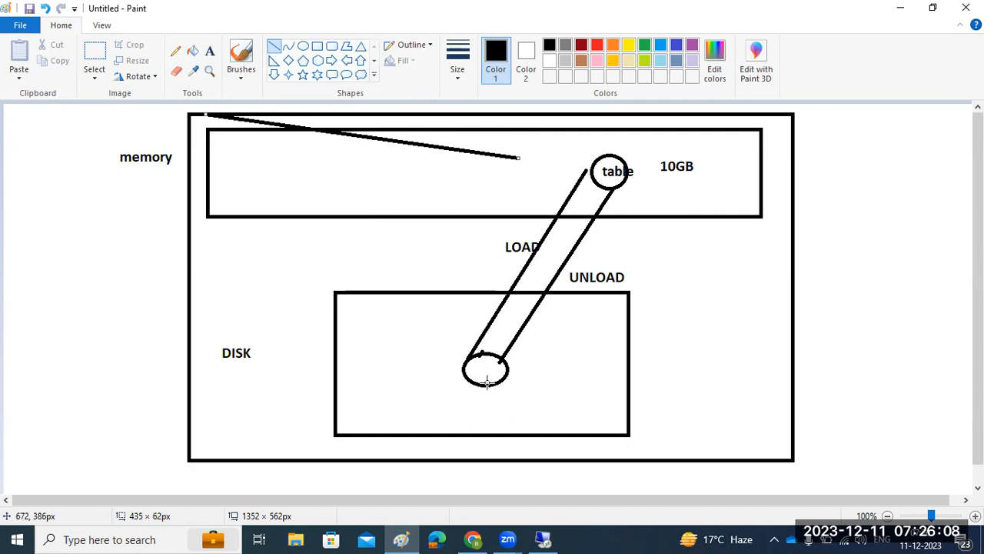
left_click_drag(459, 362, 585, 167)
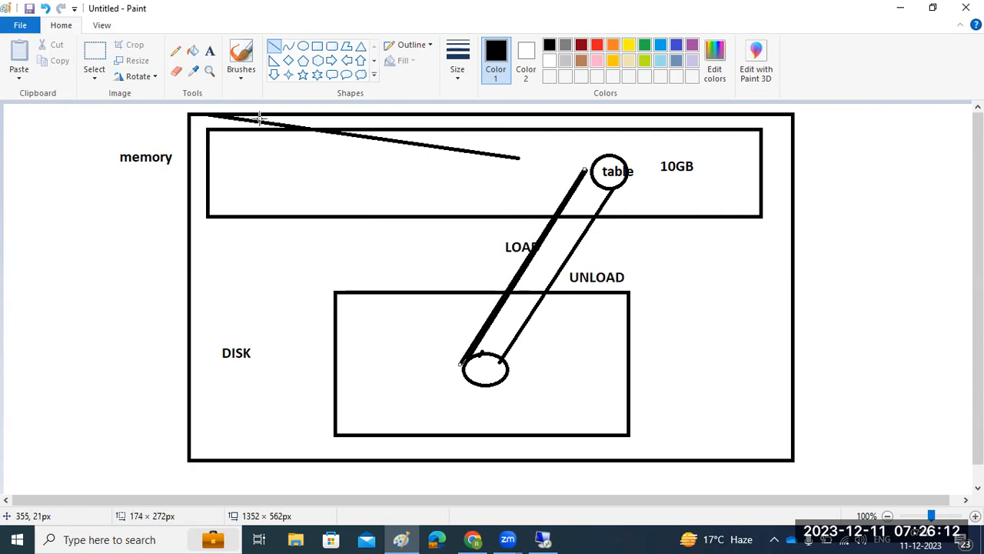
left_click_drag(166, 108, 585, 163)
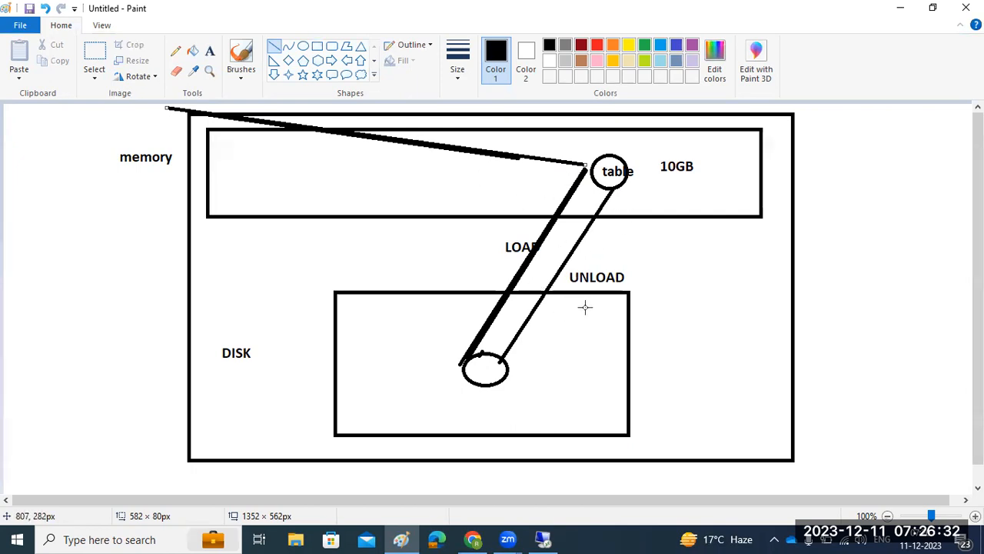
left_click(543, 539)
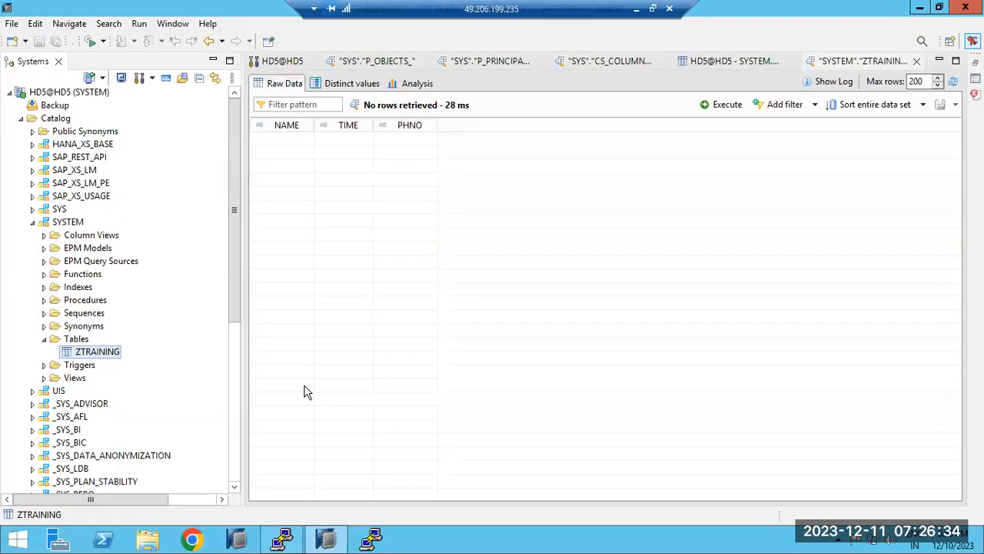
Choose Perform Delta Merge from the ZTRAINING table's context menu.
right_click(108, 355)
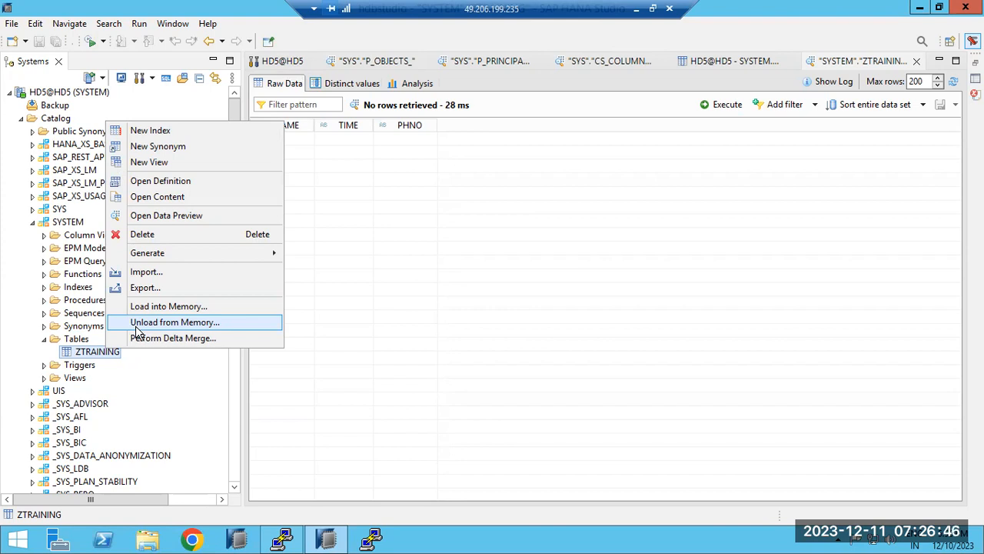
left_click(140, 342)
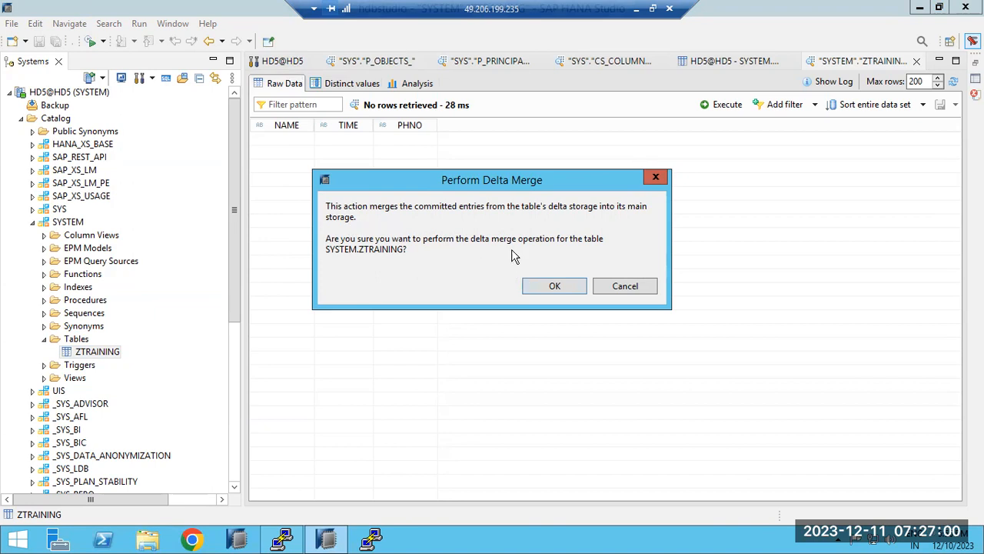
Move the delta merge confirmation aside and approve the merge of ZTRAINING with OK.
left_click_drag(452, 189, 514, 183)
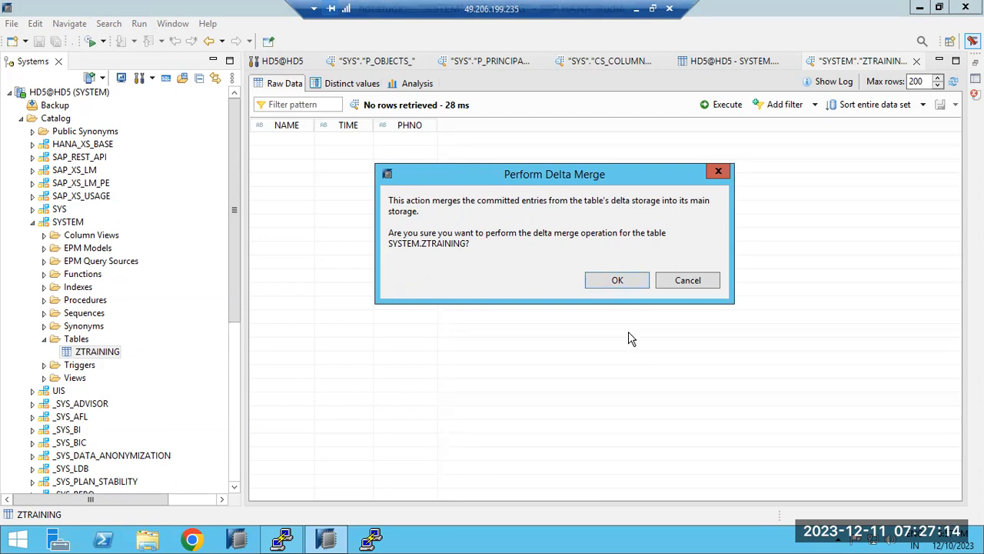
left_click(618, 280)
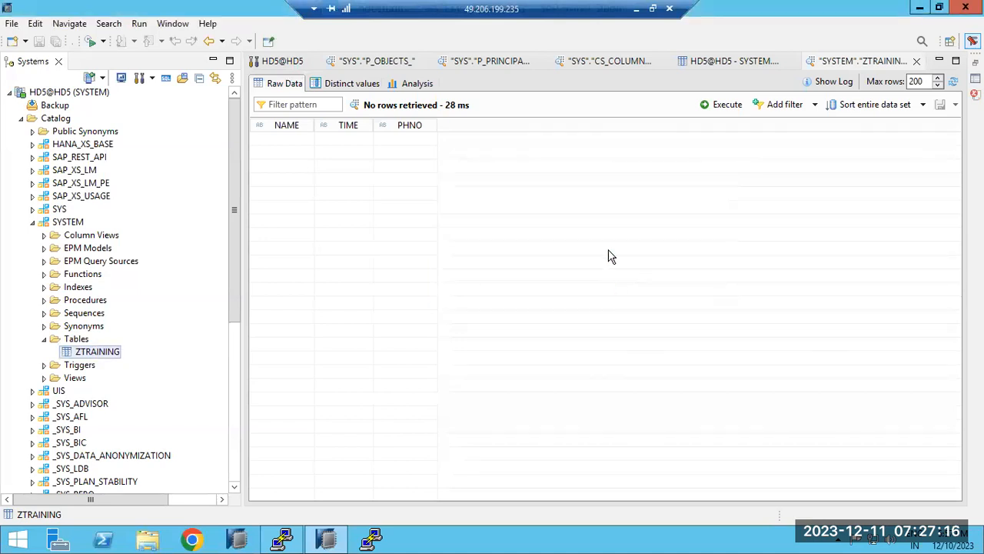
Write 'FORCE merge' and 'smartmerge' on two lines in a text box left of the diagram.
left_click(636, 8)
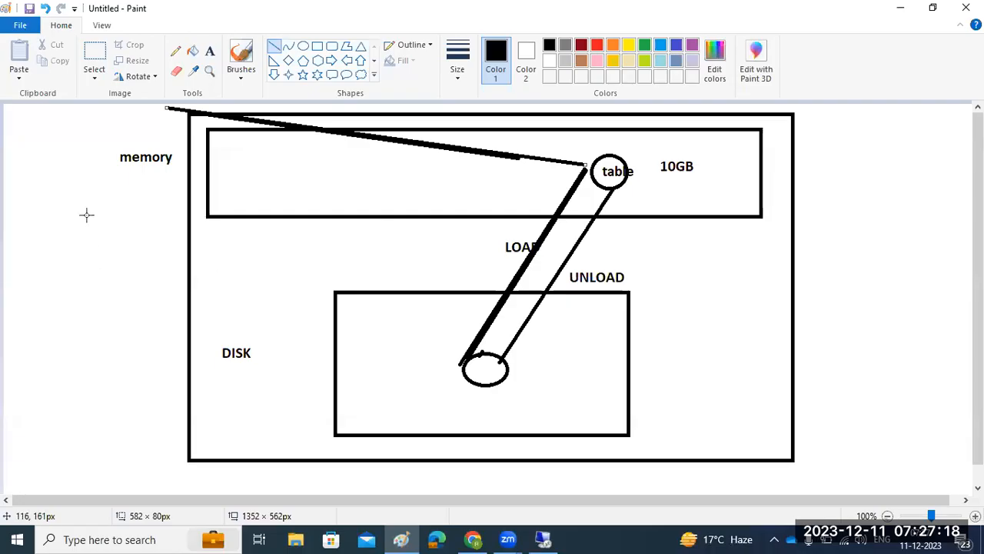
left_click_drag(27, 206, 188, 399)
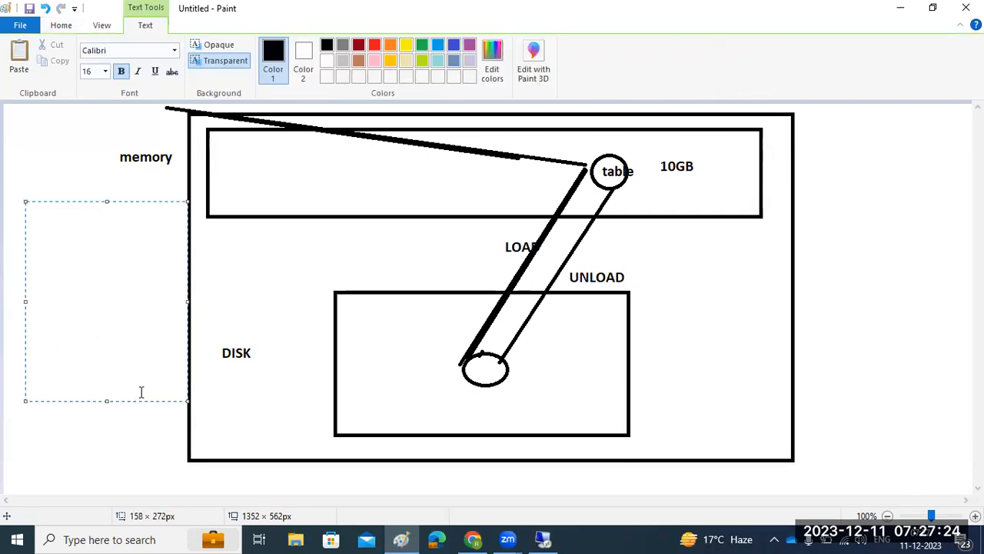
type("FORCE merge")
key("Return")
type("smar")
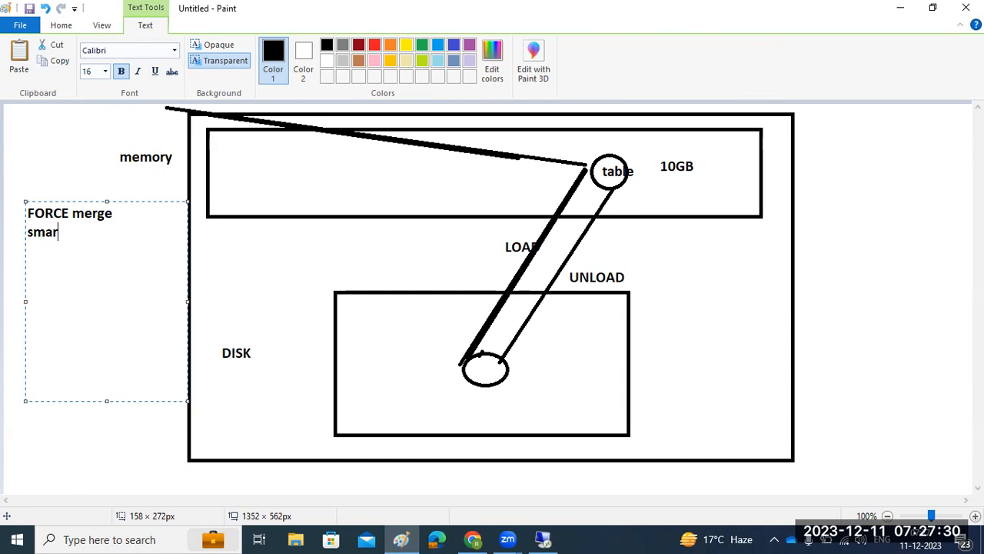
type("tmerge")
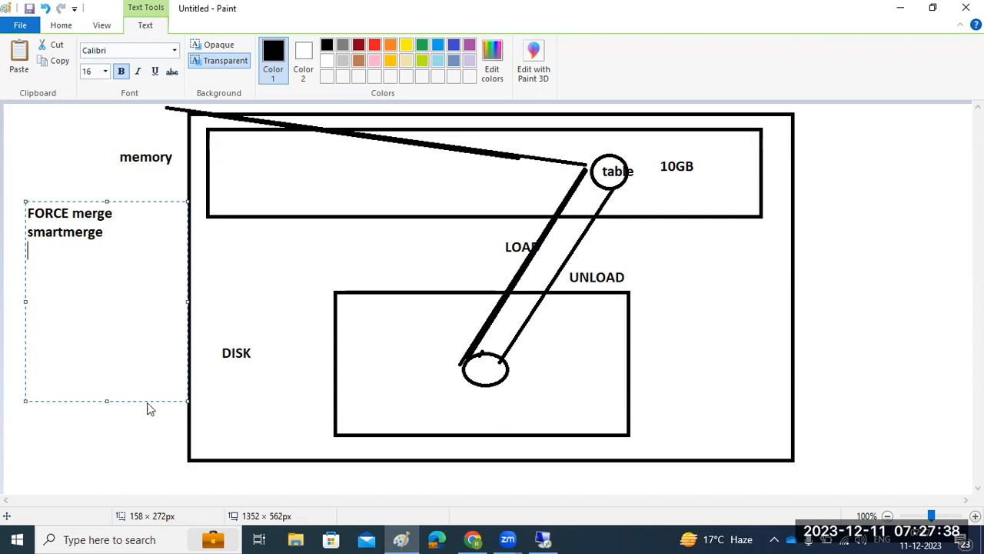
left_click(547, 538)
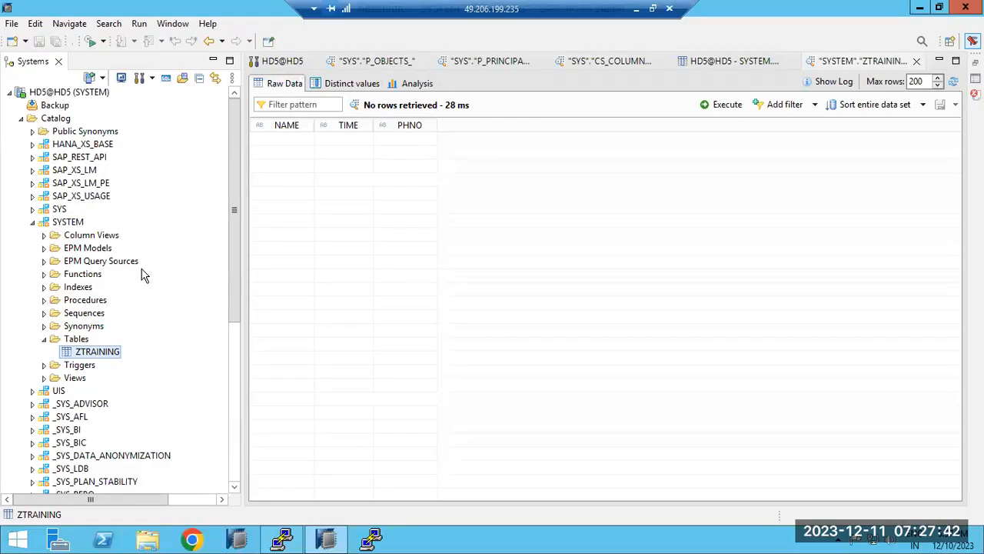
Run Perform Delta Merge on ZTRAINING again and confirm it.
right_click(82, 354)
left_click(126, 341)
left_click(547, 286)
Open the Export and Import wizards for ZTRAINING and cancel both unused.
left_click(85, 350)
right_click(78, 356)
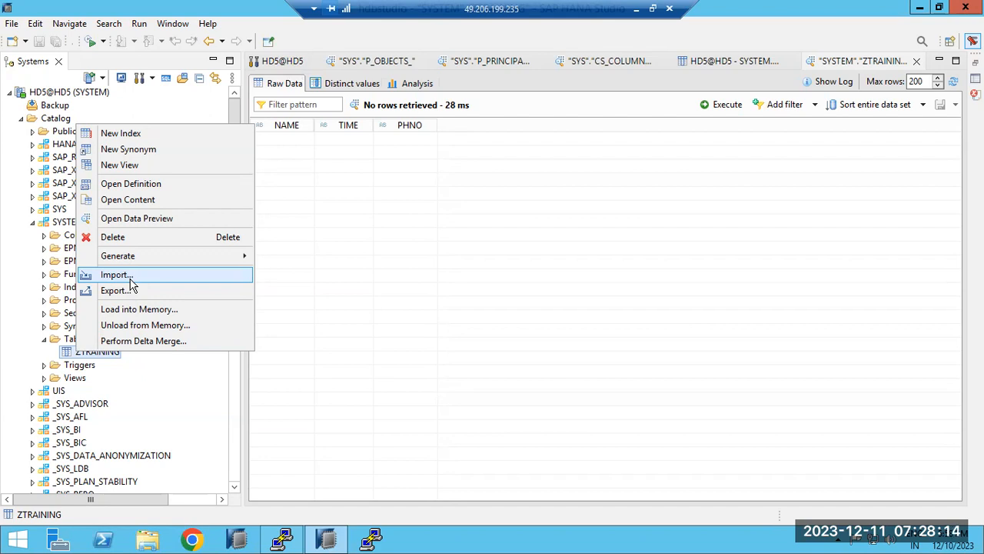
left_click(131, 289)
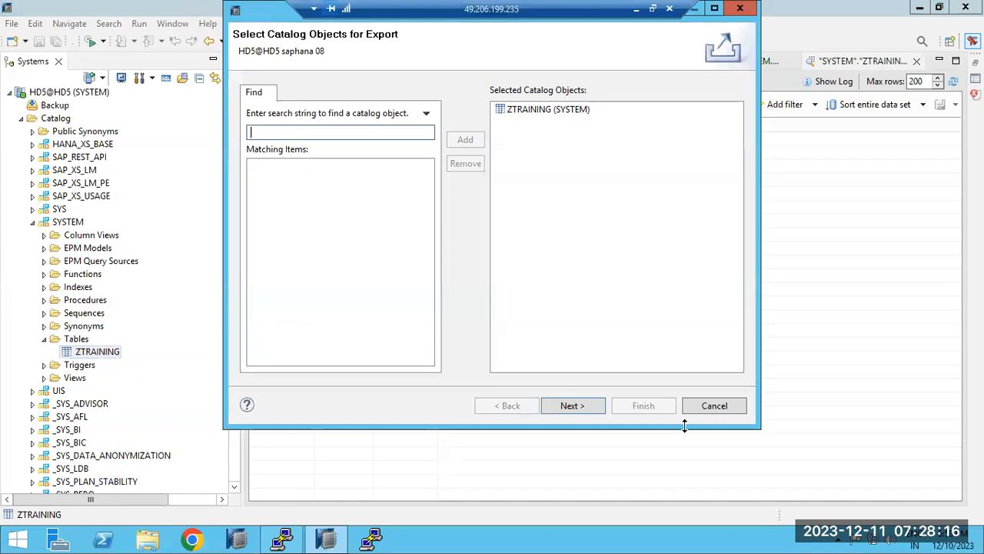
left_click(714, 406)
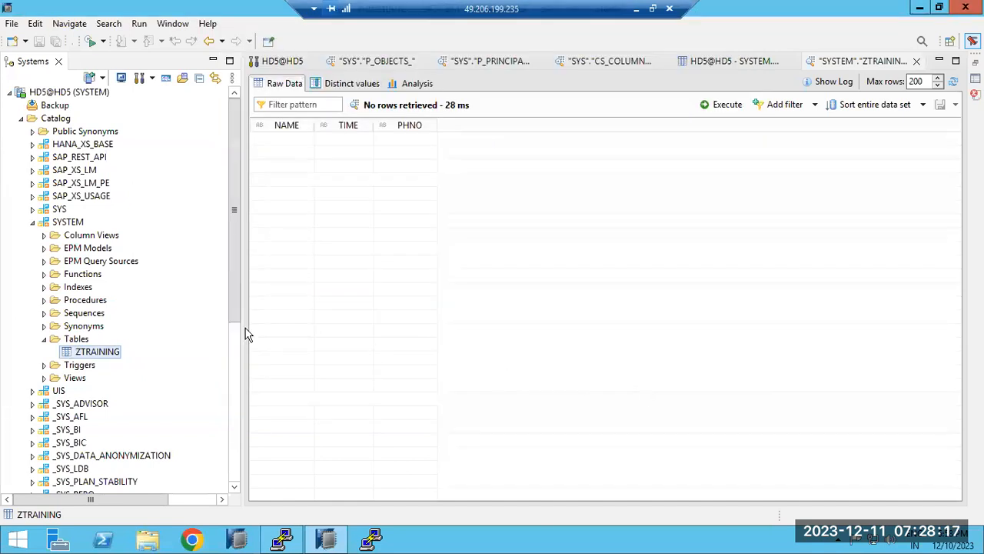
right_click(81, 355)
left_click(117, 274)
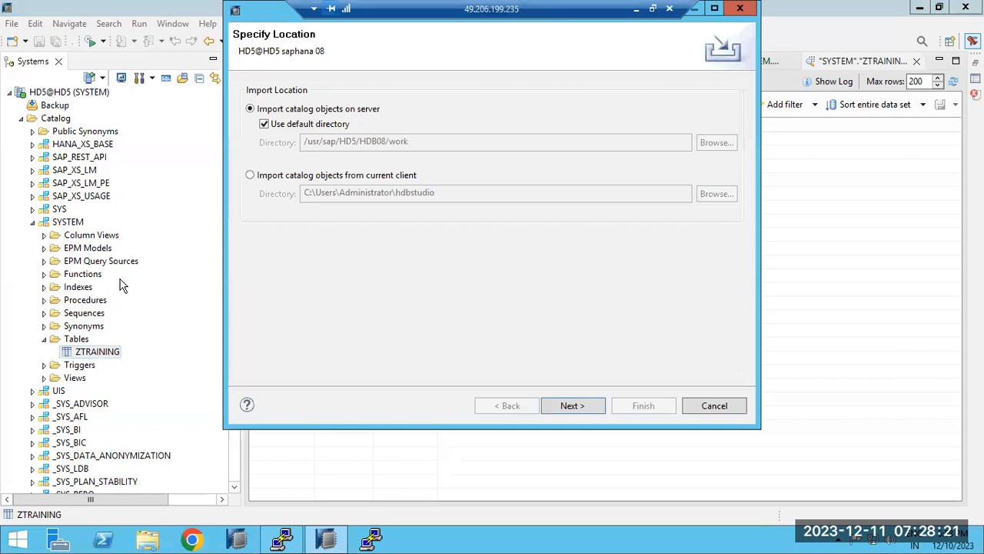
left_click(262, 177)
left_click(714, 406)
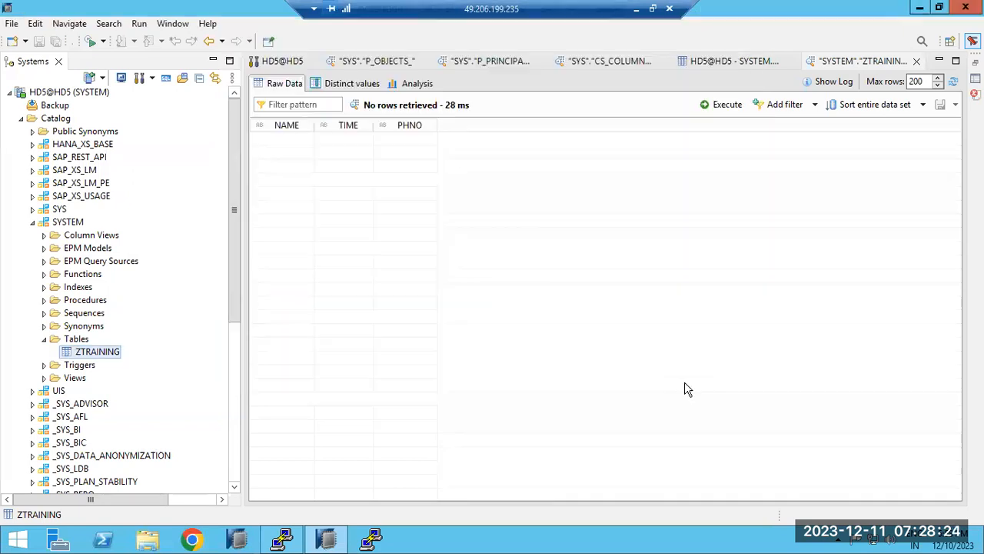
left_click(636, 9)
left_click(137, 538)
Launch Excel 2013 with a blank workbook and enter headers NAME, TIME and PHNO.
type("exce")
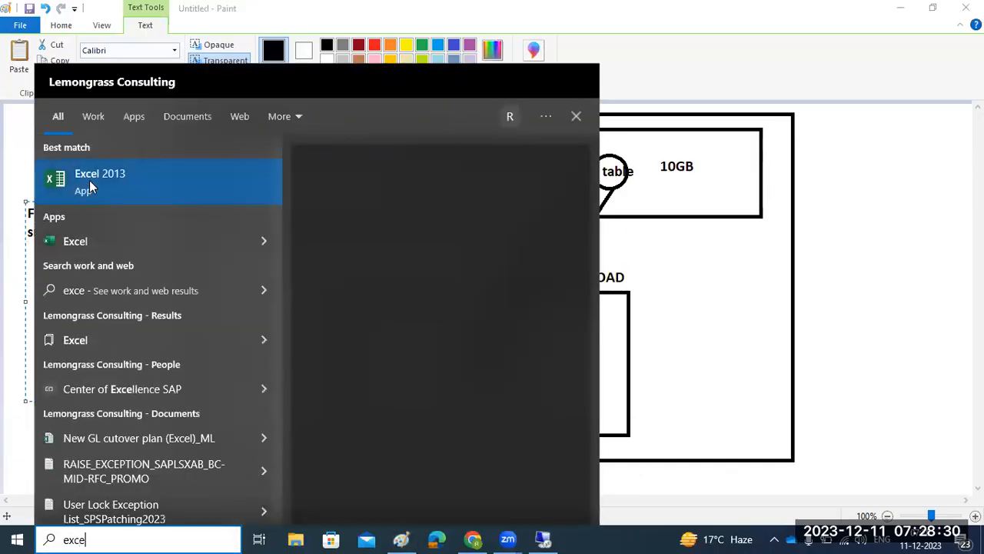
left_click(90, 186)
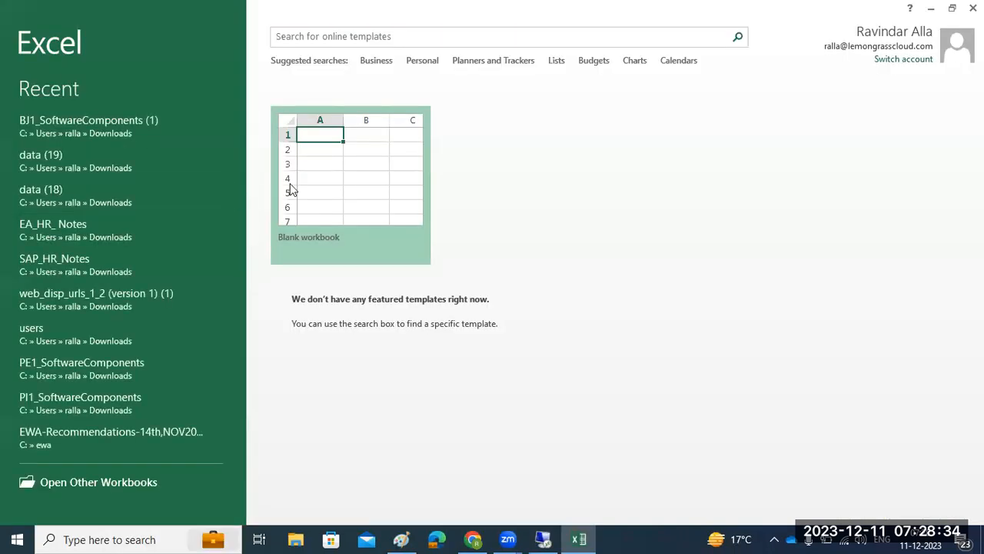
left_click(292, 190)
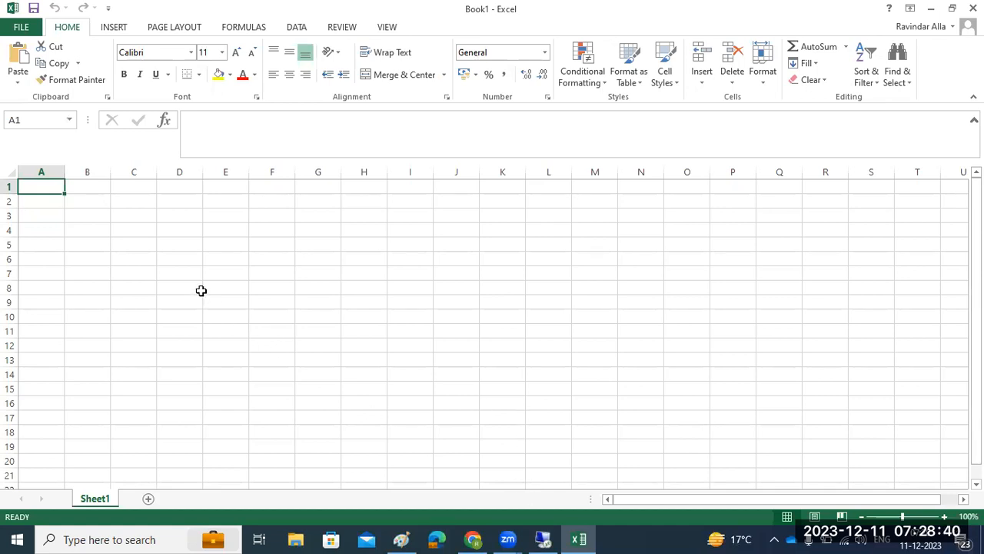
type("NAME")
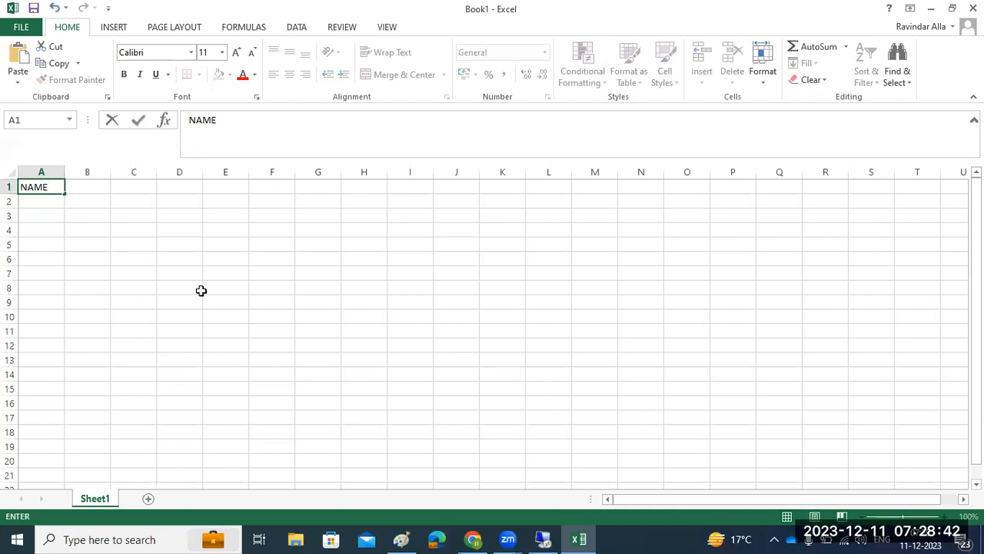
left_click(88, 188)
type("TI")
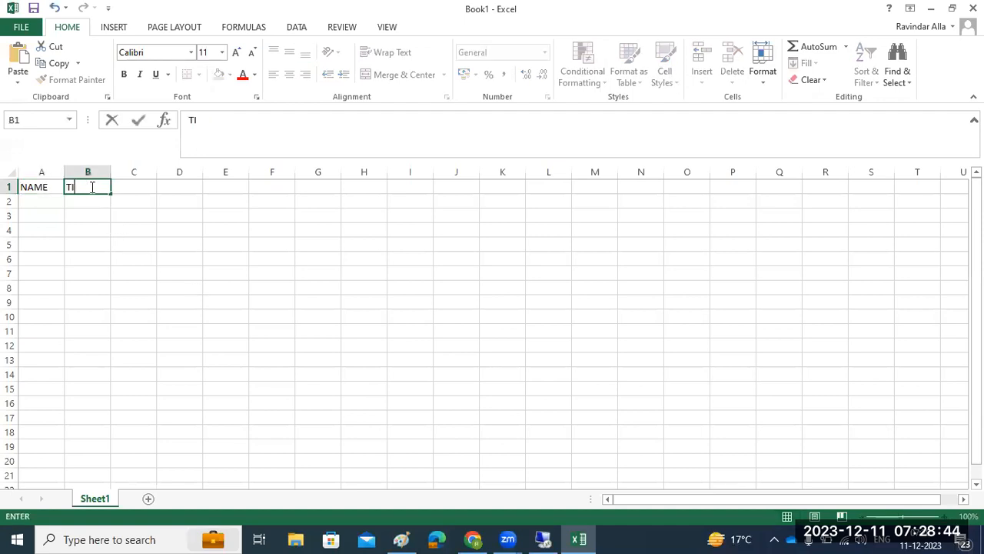
type("ME")
left_click(135, 187)
type("PHNO")
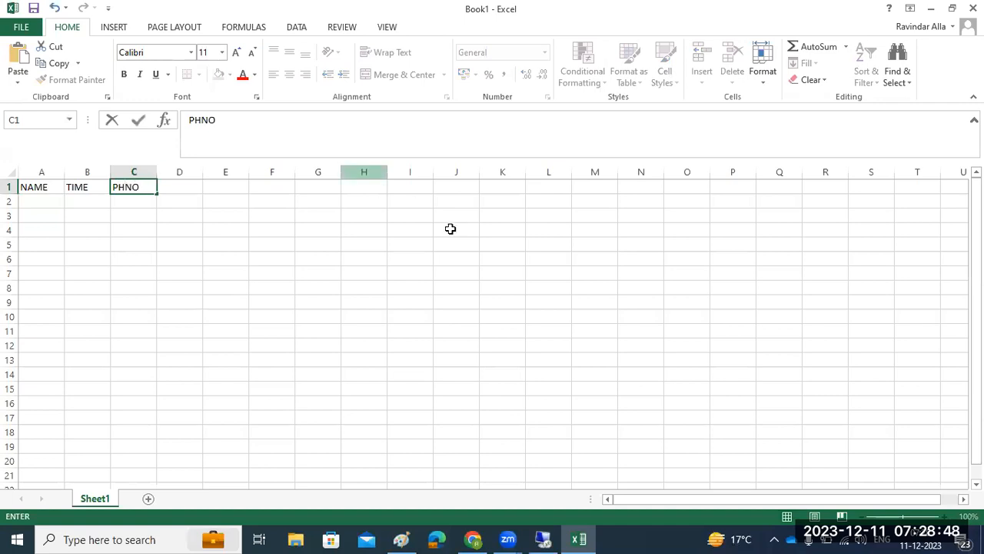
Fill the first data row with a name, time 09 and a phone number.
left_click(540, 538)
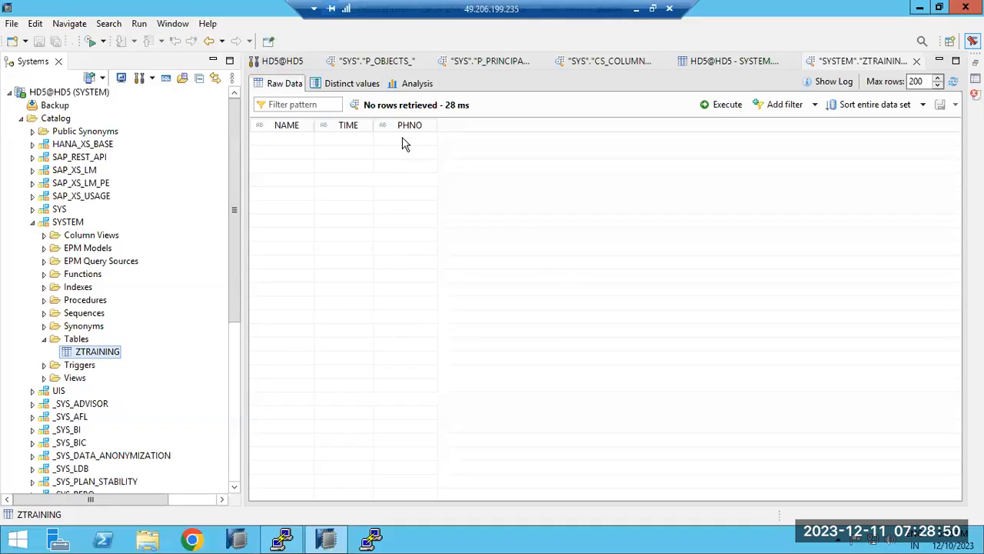
left_click(636, 8)
left_click(50, 200)
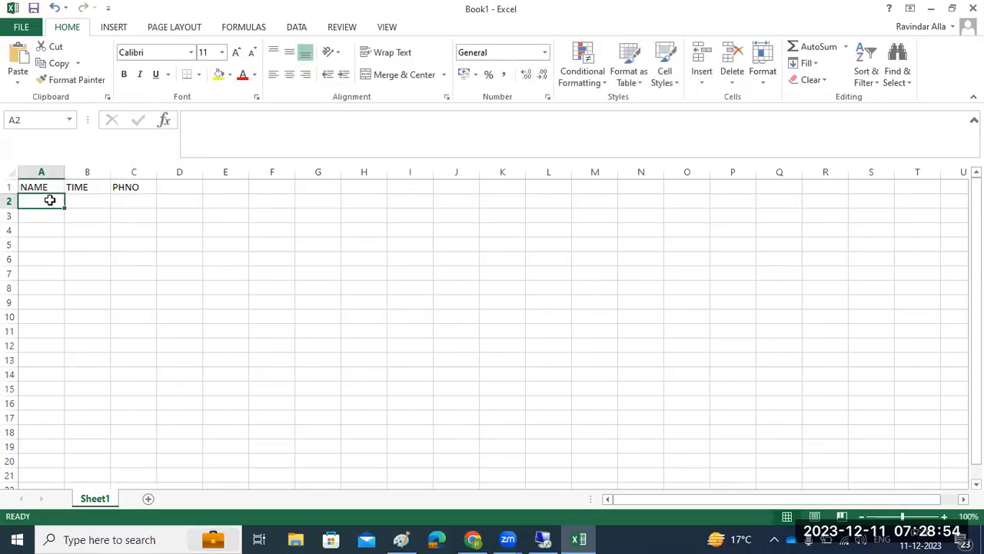
type("RAIV")
key("BackSpace")
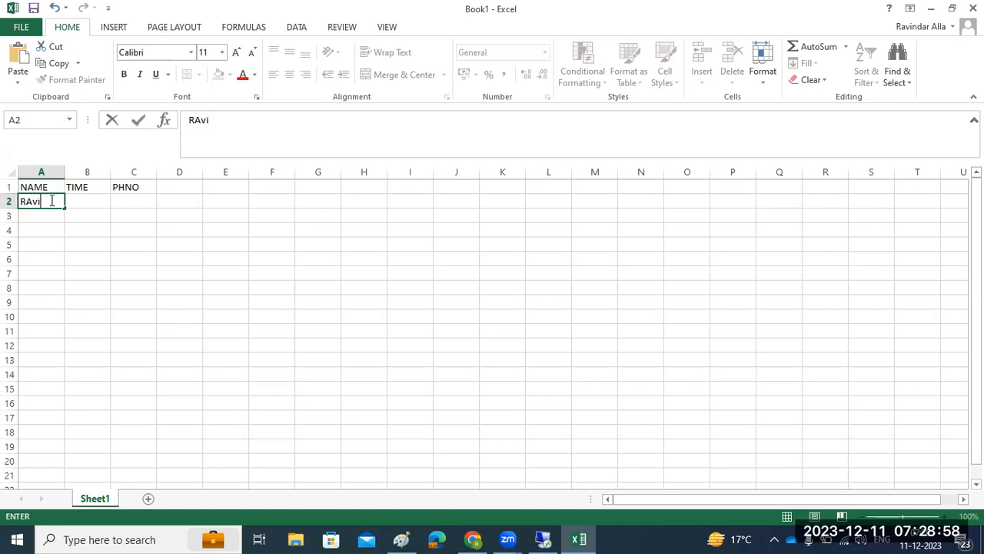
left_click(82, 198)
type("09")
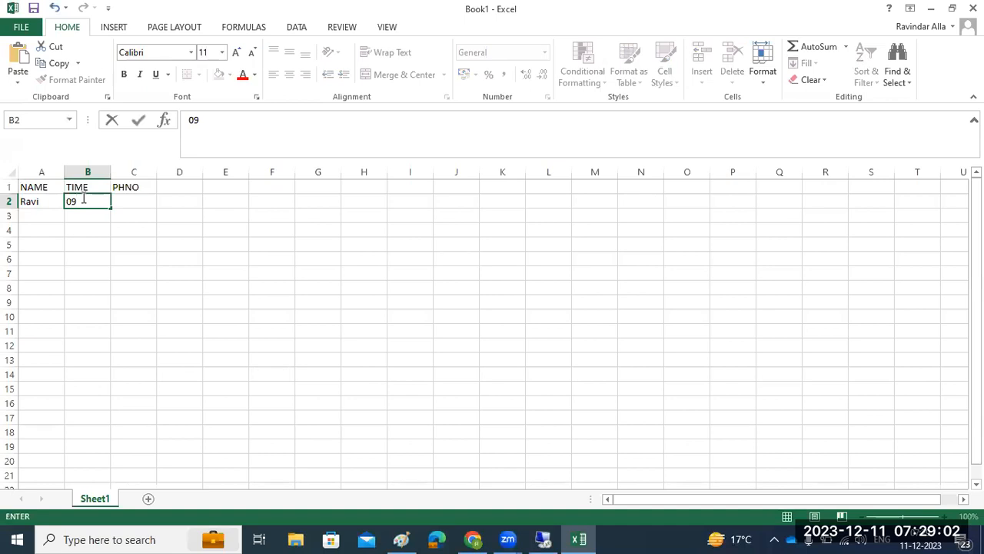
left_click(124, 201)
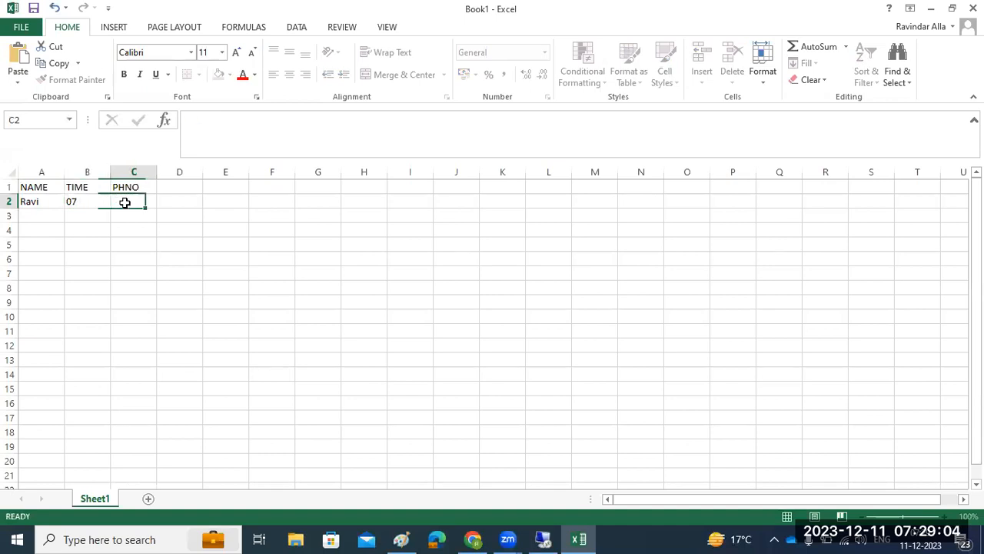
type("123456789")
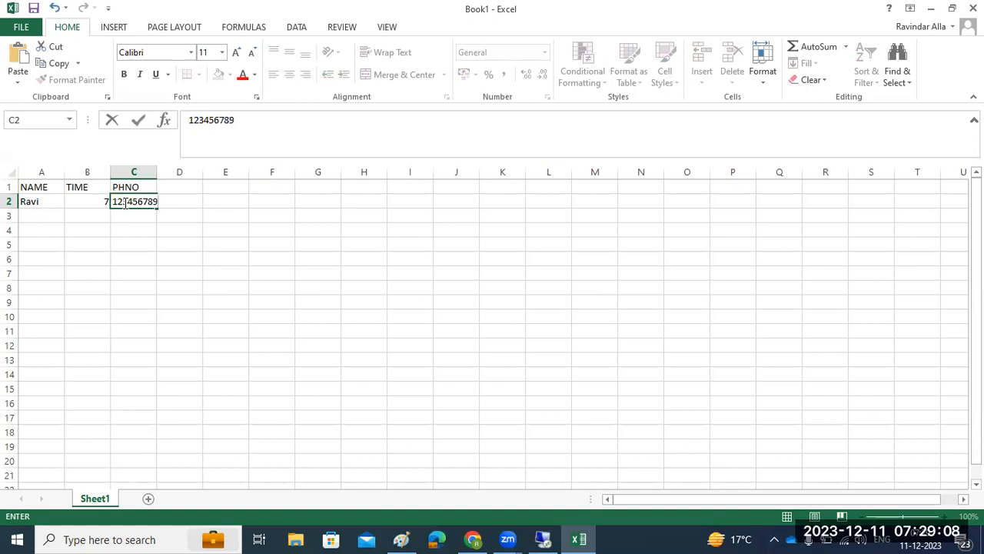
left_click(34, 216)
Fill the second row with another name, time 7 and the phone number copied from C2.
type("Viviek")
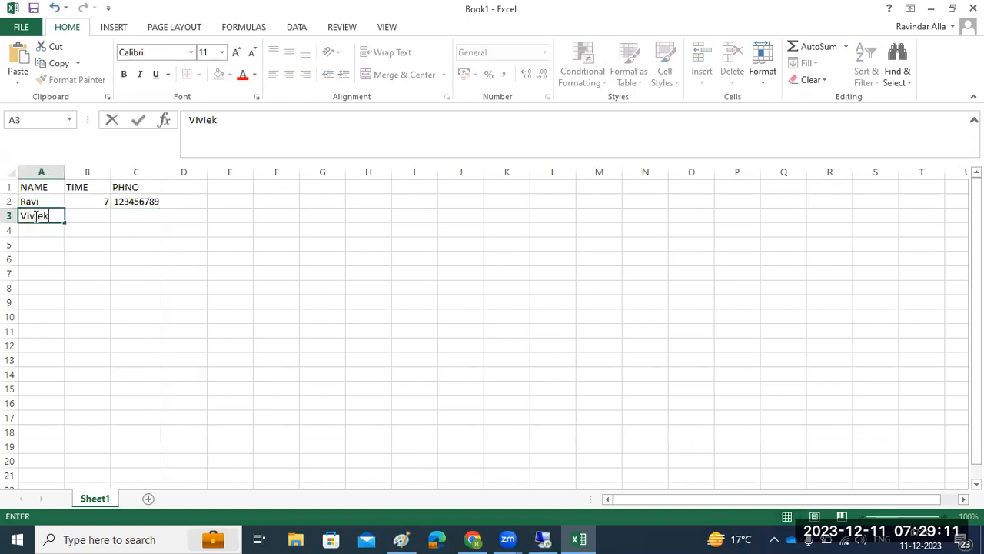
left_click(82, 212)
type("7")
left_click(134, 203)
key("ctrl+c")
left_click(131, 217)
key("ctrl+v")
left_click(33, 231)
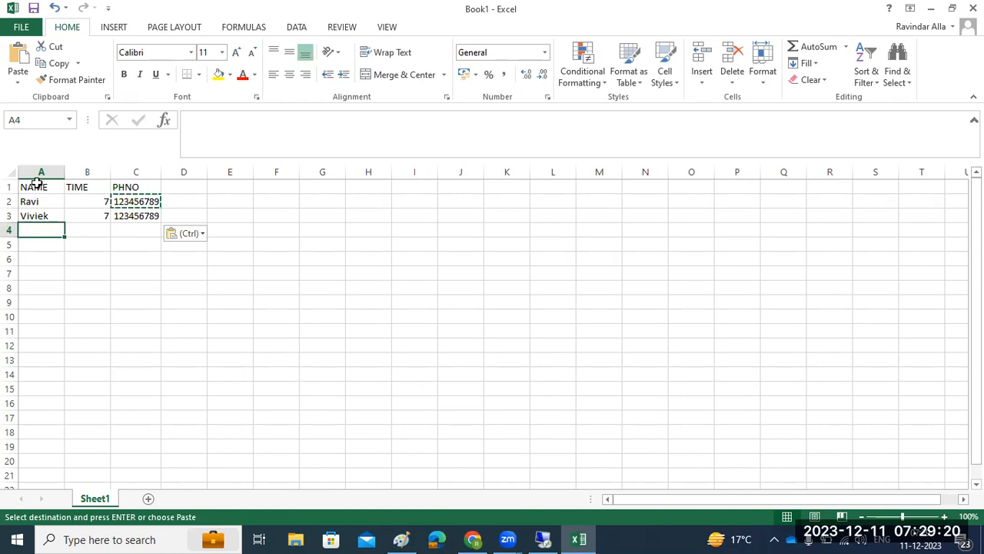
Save the workbook as 'table' in the Downloads folder.
left_click(34, 9)
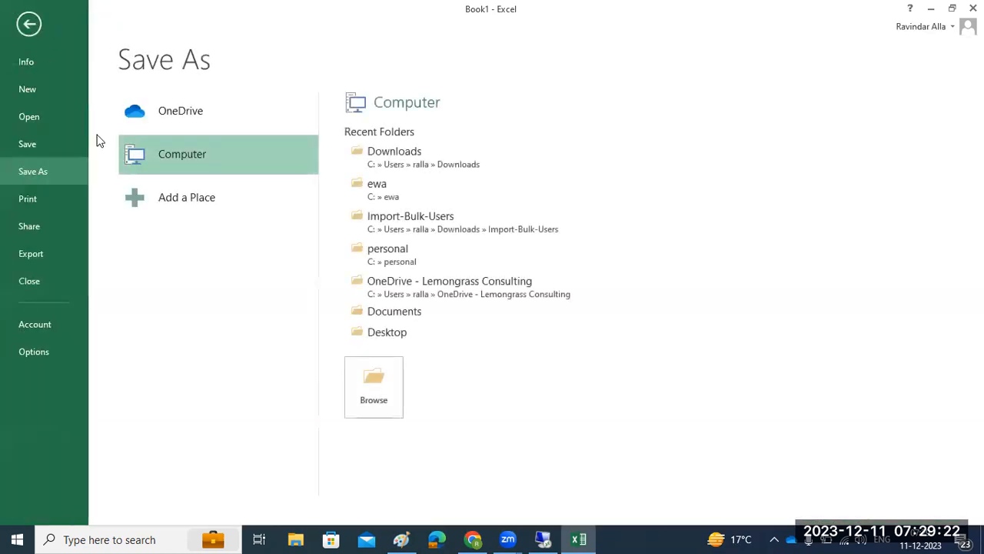
left_click(413, 157)
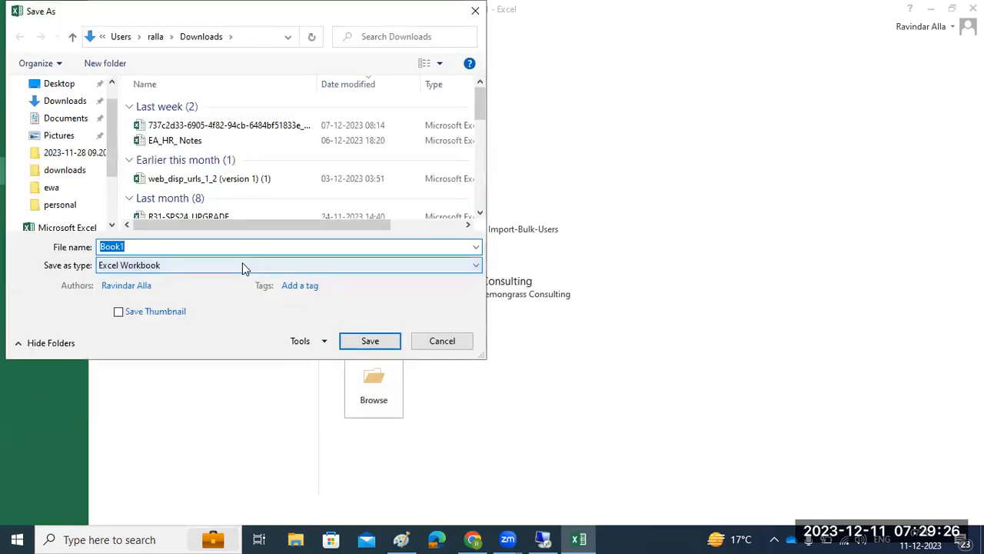
type("table")
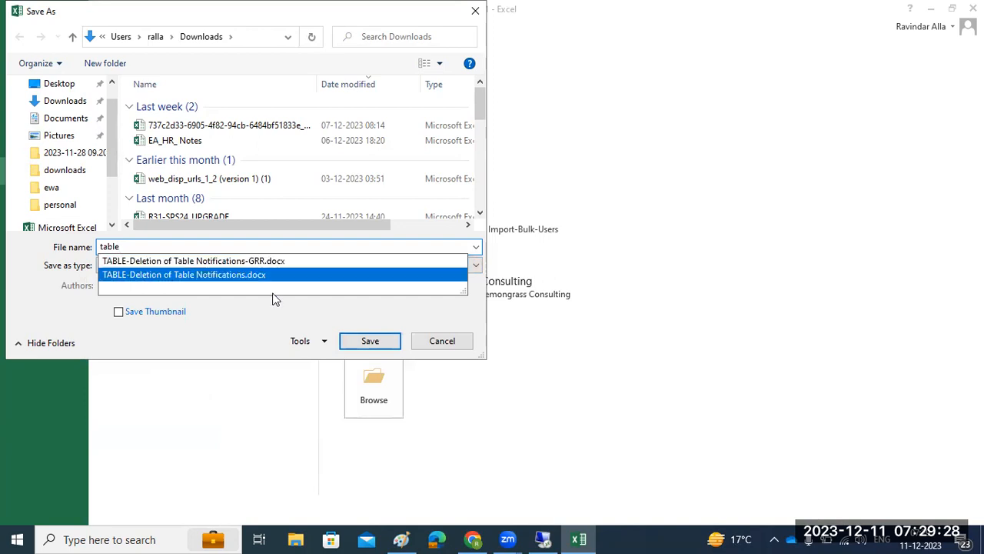
left_click(347, 341)
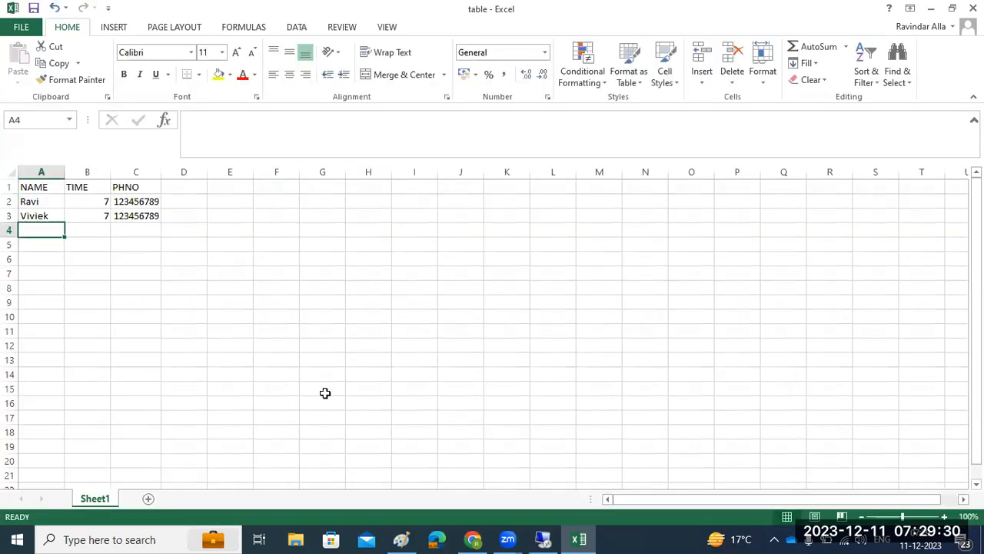
Copy the table workbook from the local Downloads folder.
left_click(295, 539)
left_click(116, 199)
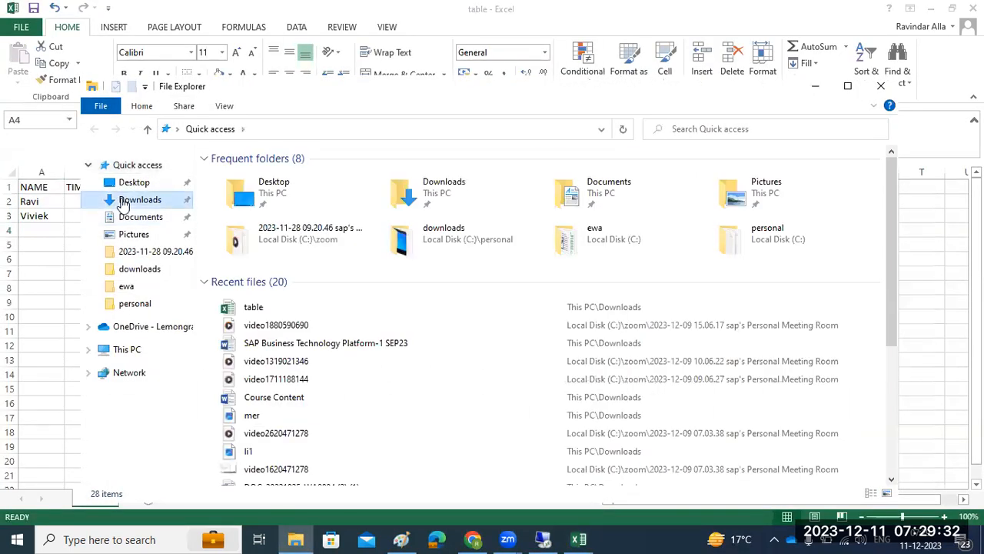
left_click(231, 195)
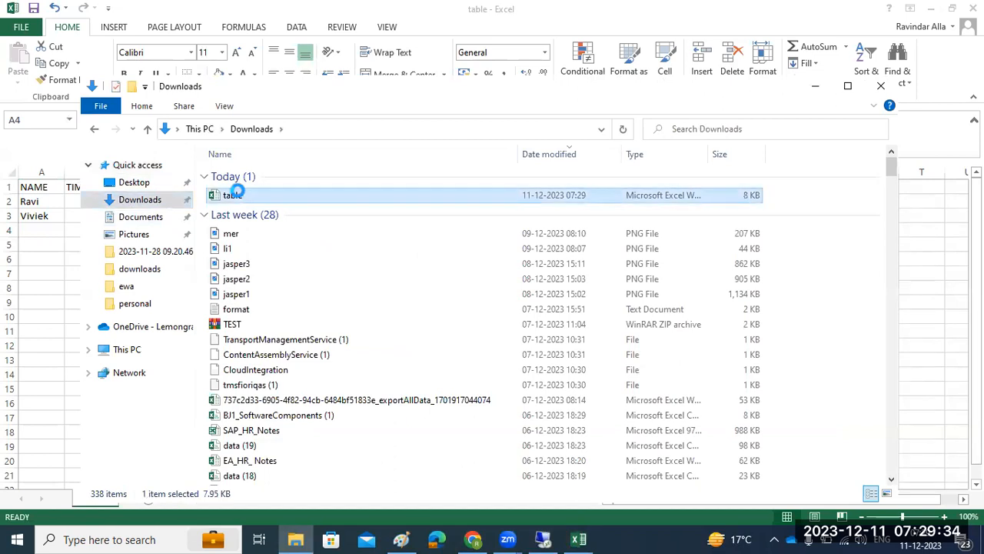
right_click(235, 192)
left_click(273, 438)
Open the Downloads folder in File Explorer on the remote server.
left_click(543, 539)
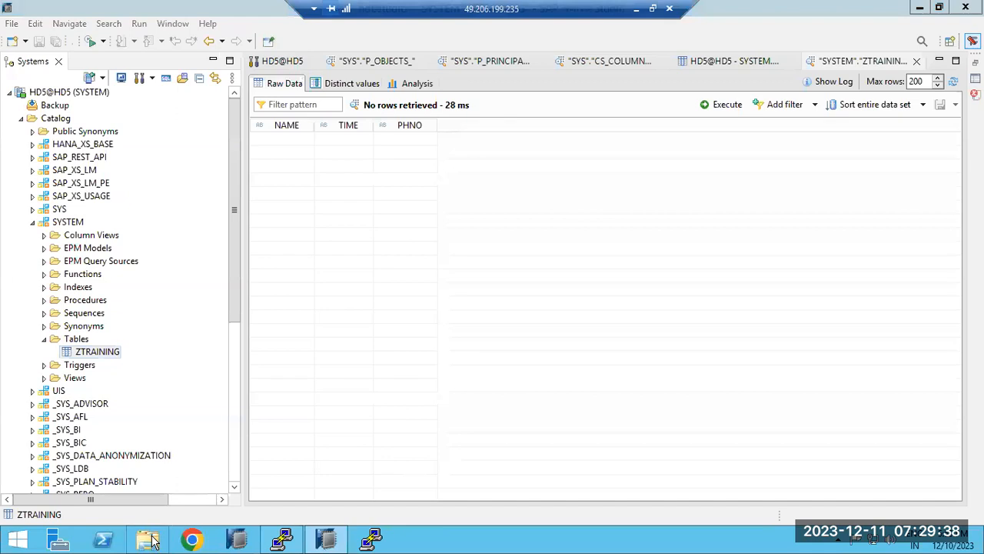
left_click(149, 539)
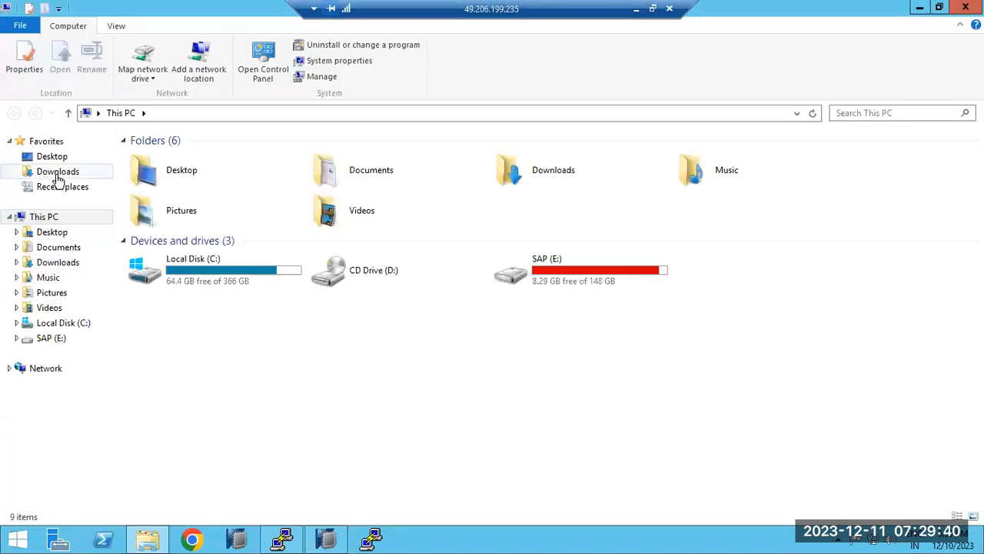
left_click(58, 173)
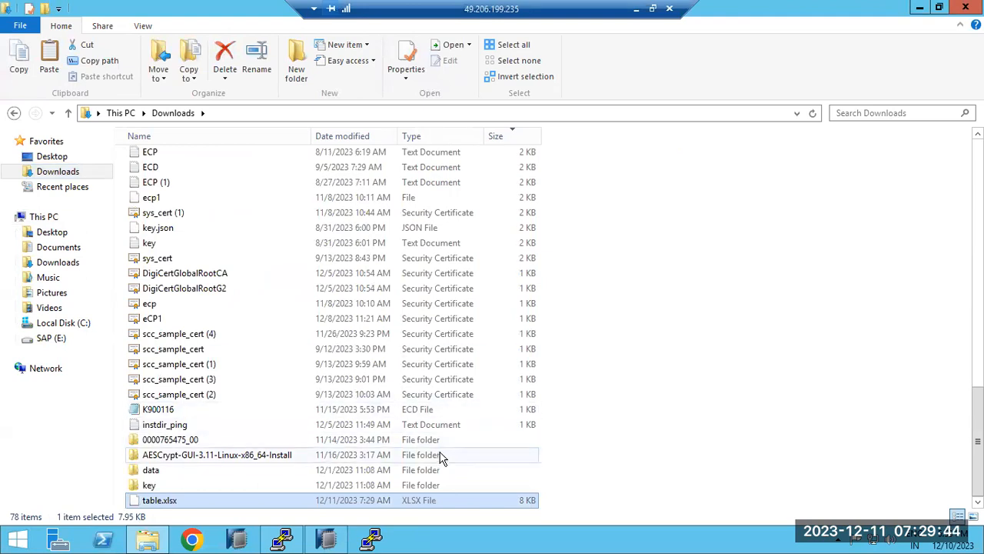
Start an import into ZTRAINING using Import catalog objects from current client.
mouse_move(292, 542)
left_click(321, 472)
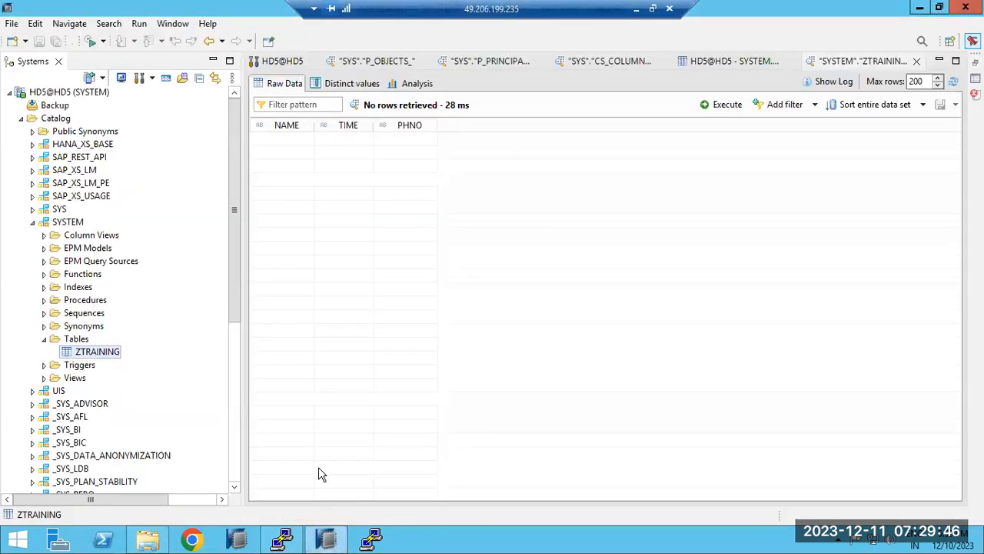
right_click(80, 354)
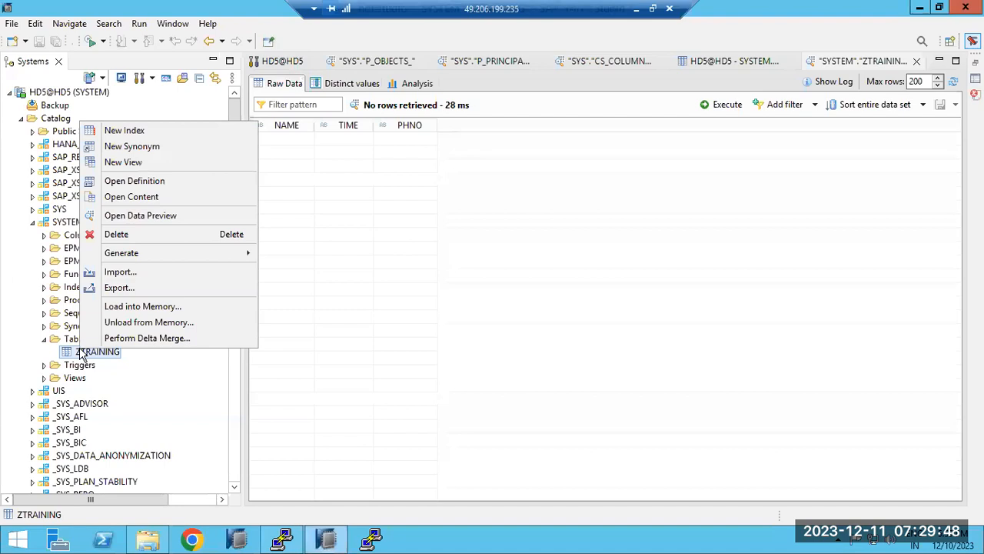
left_click(119, 277)
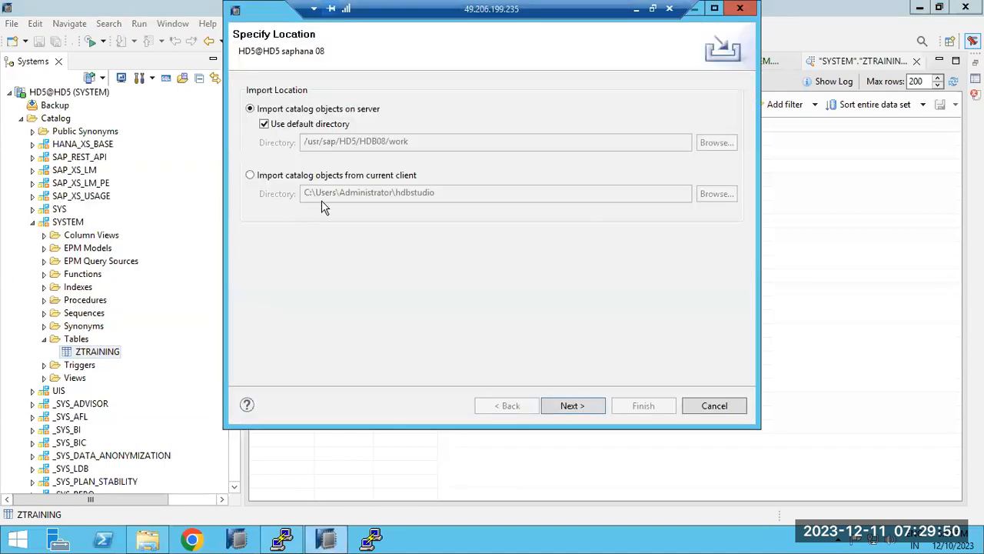
left_click(295, 177)
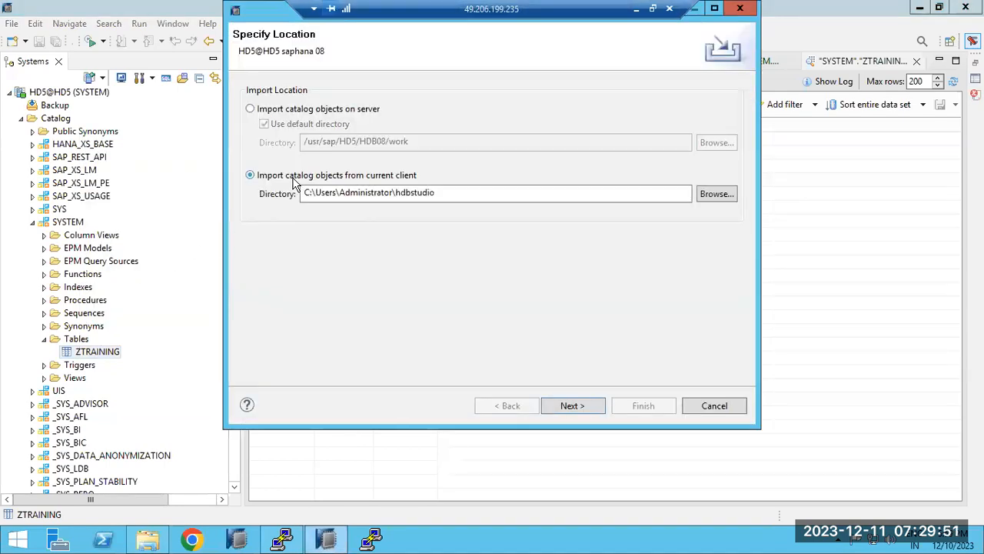
Choose the client folder Downloads\data as the import source.
left_click(715, 194)
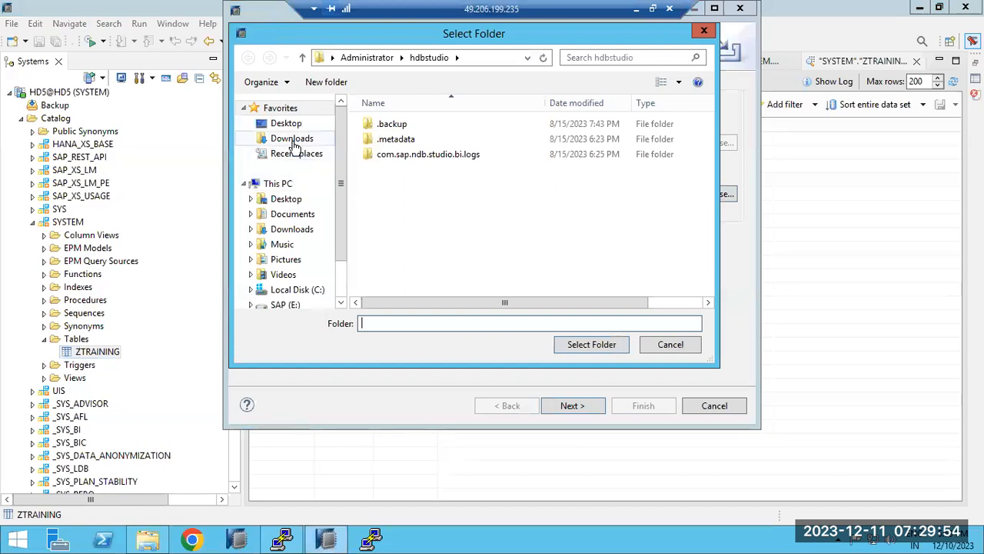
left_click(295, 143)
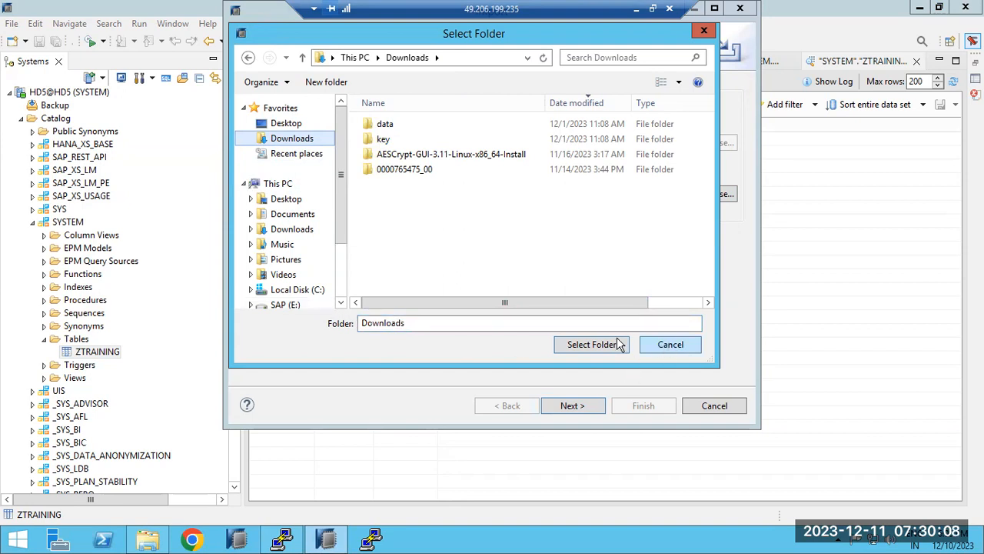
left_click(386, 128)
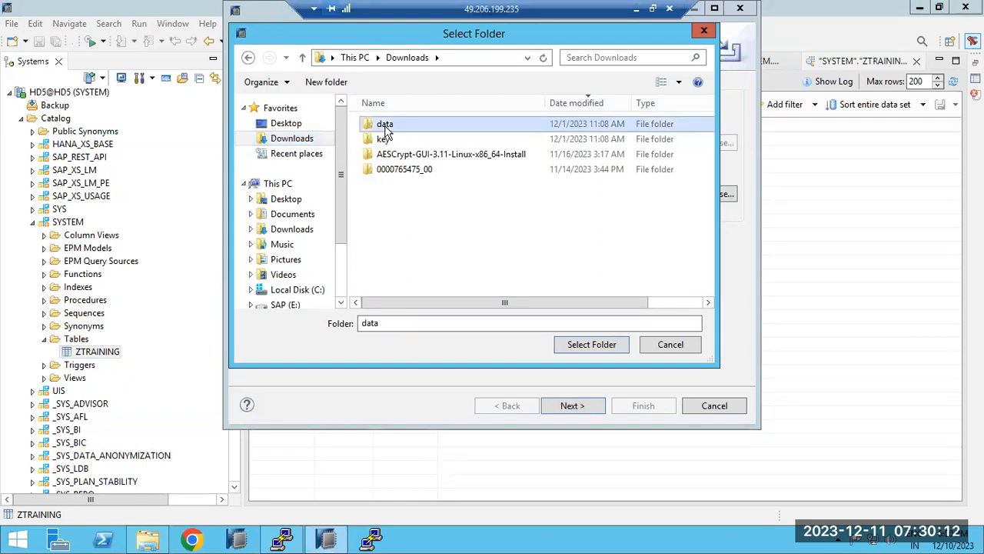
left_click(578, 350)
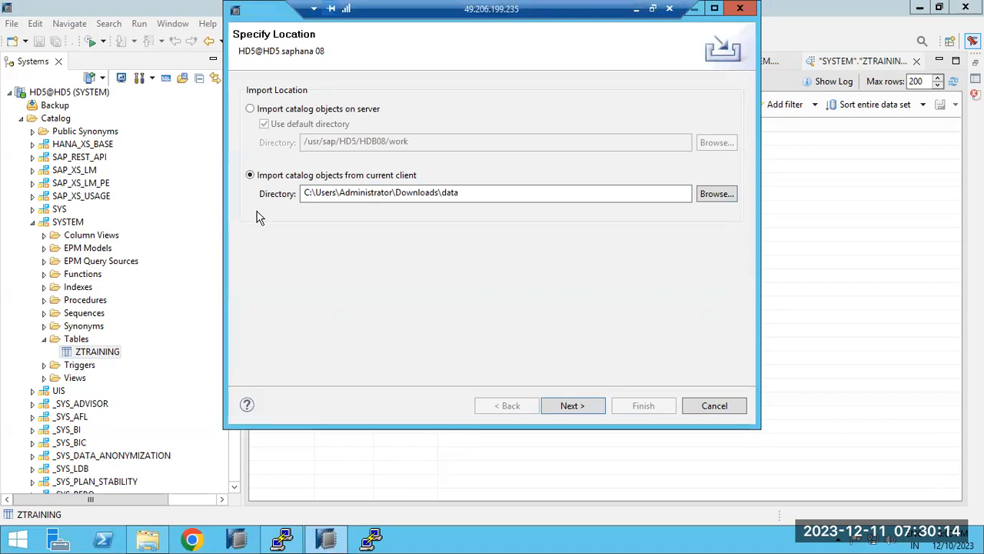
Cancel the import and browse the remote server's refreshed Downloads folder listing.
left_click(704, 406)
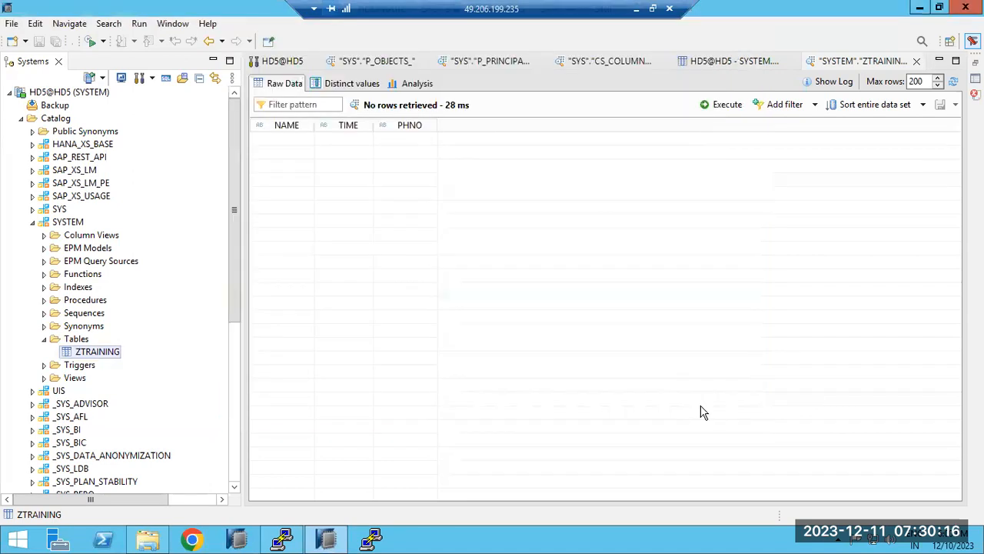
left_click(147, 538)
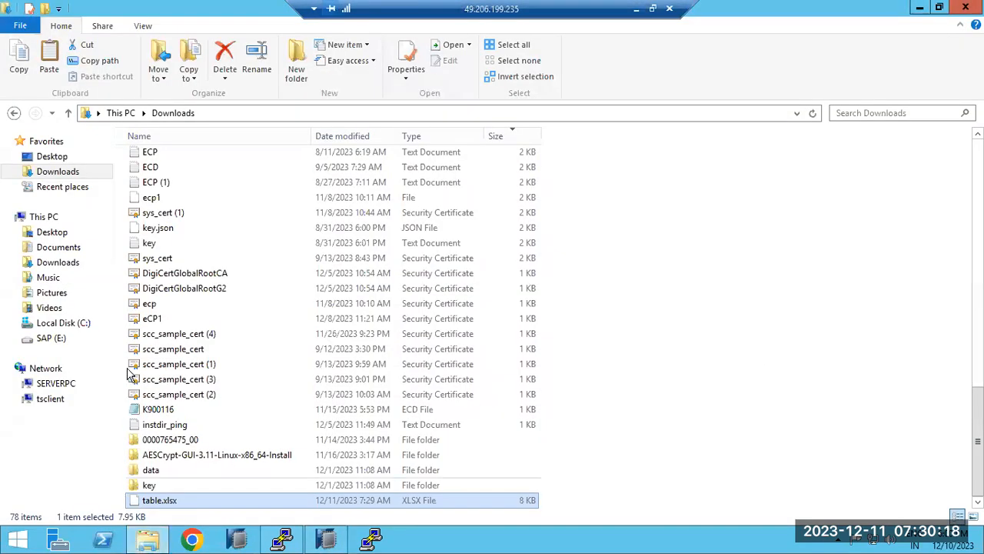
left_click(62, 172)
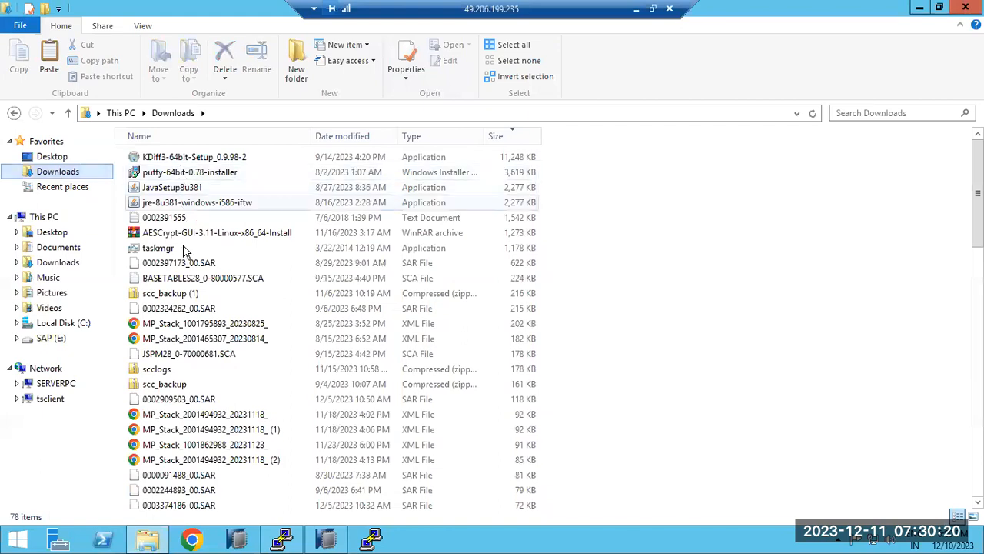
left_click(192, 279)
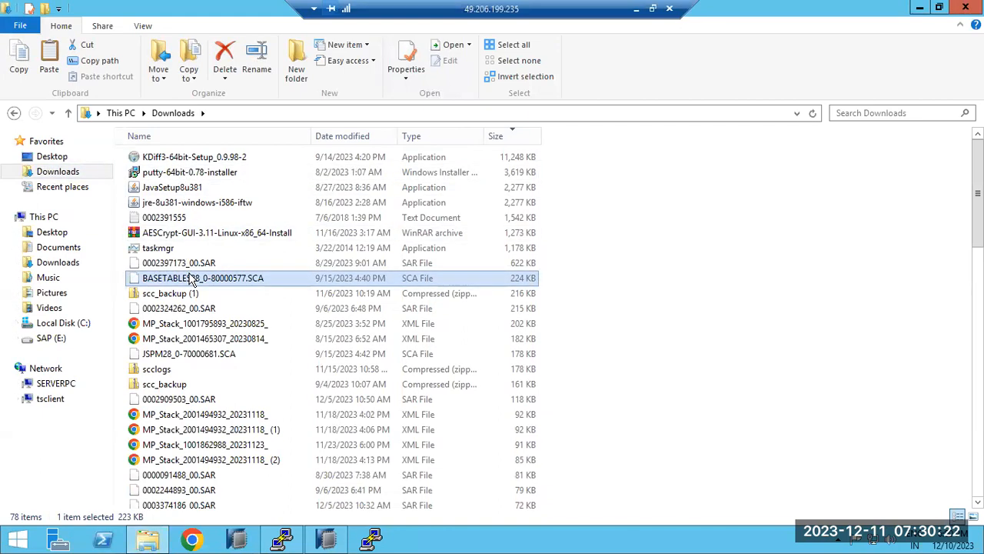
scroll(185, 331, "down", 18)
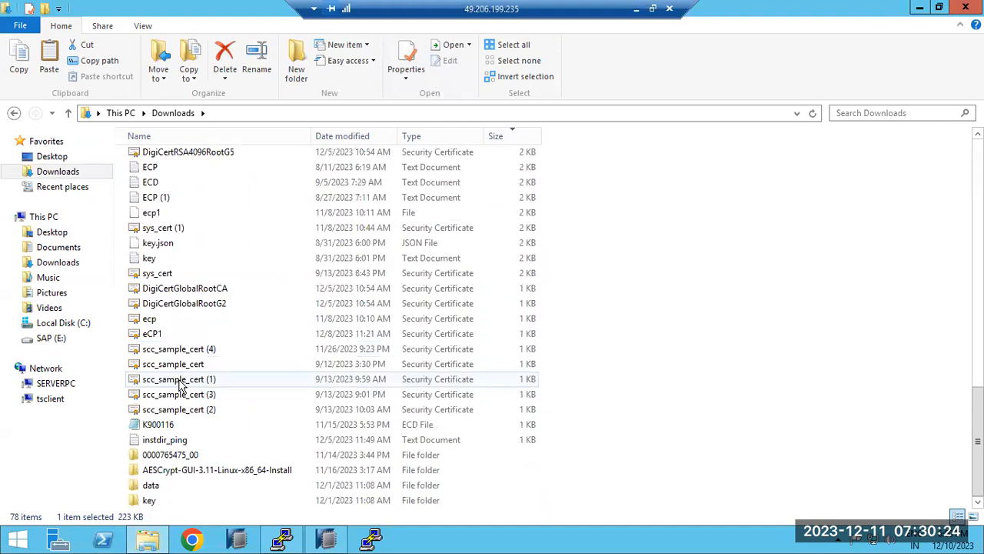
scroll(180, 408, "up", 18)
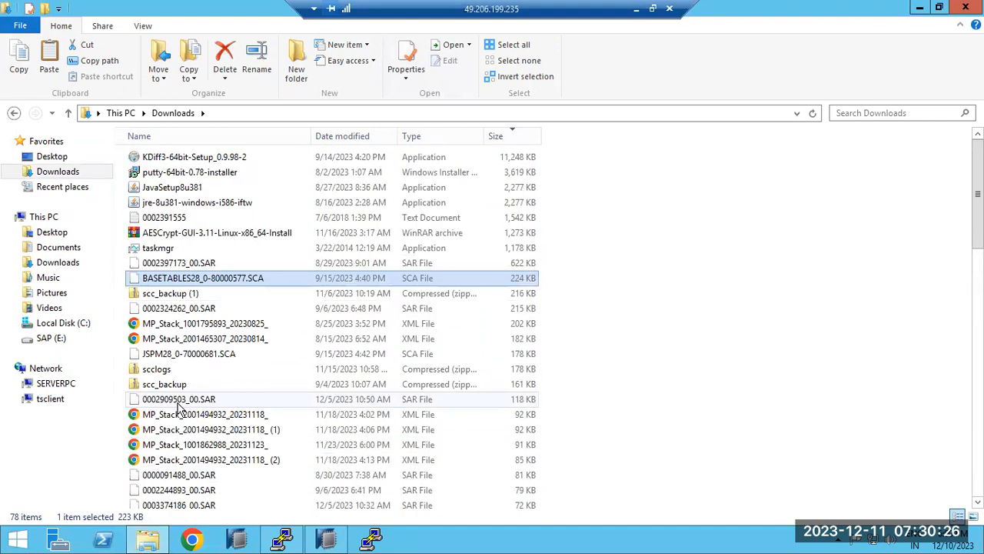
scroll(181, 409, "down", 18)
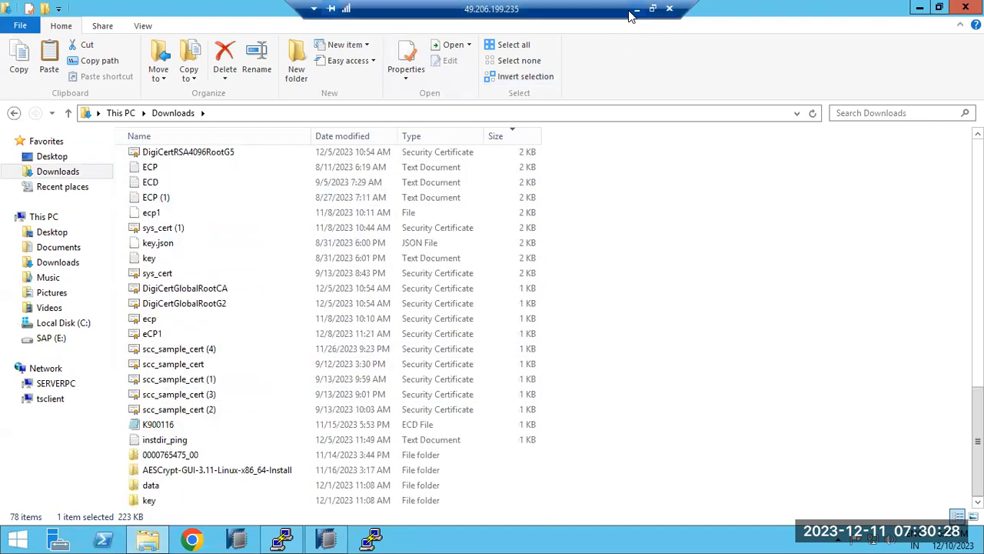
Copy the local table workbook again and return to the remote Downloads folder.
left_click(635, 10)
right_click(299, 195)
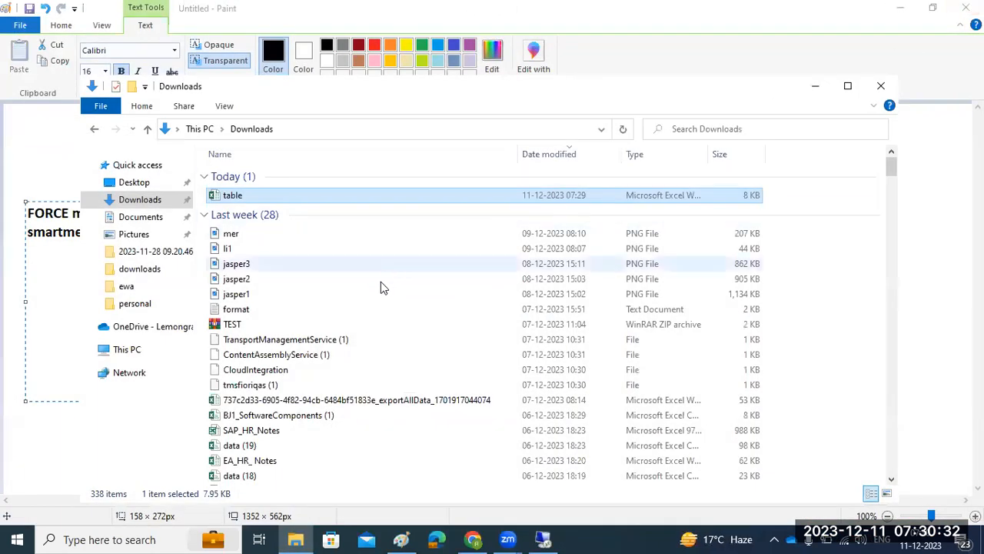
right_click(240, 194)
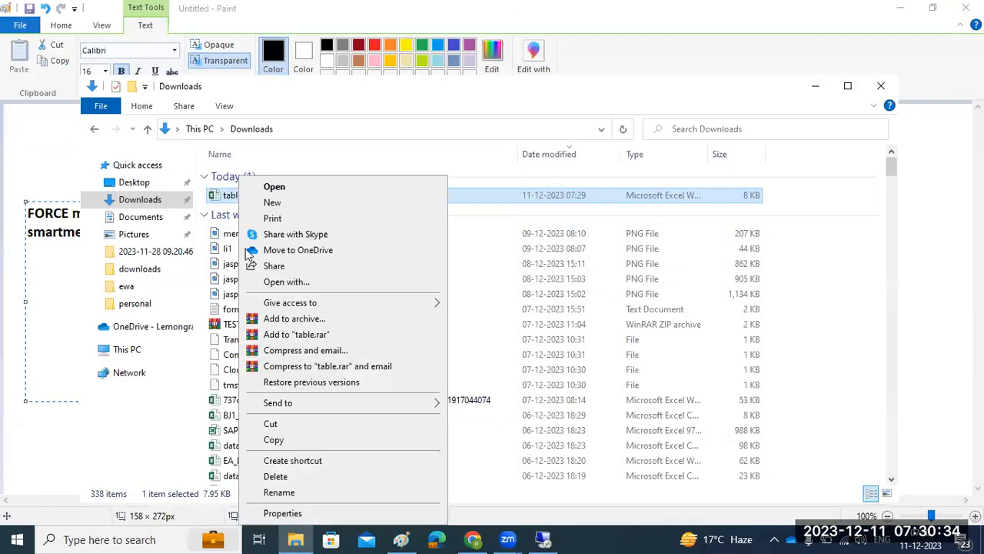
left_click(274, 439)
left_click(543, 539)
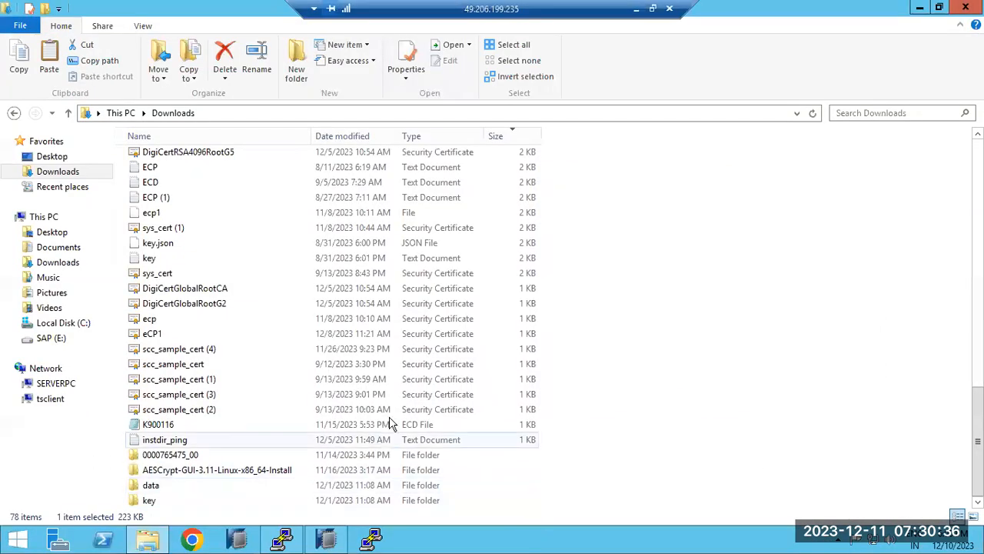
left_click(197, 324)
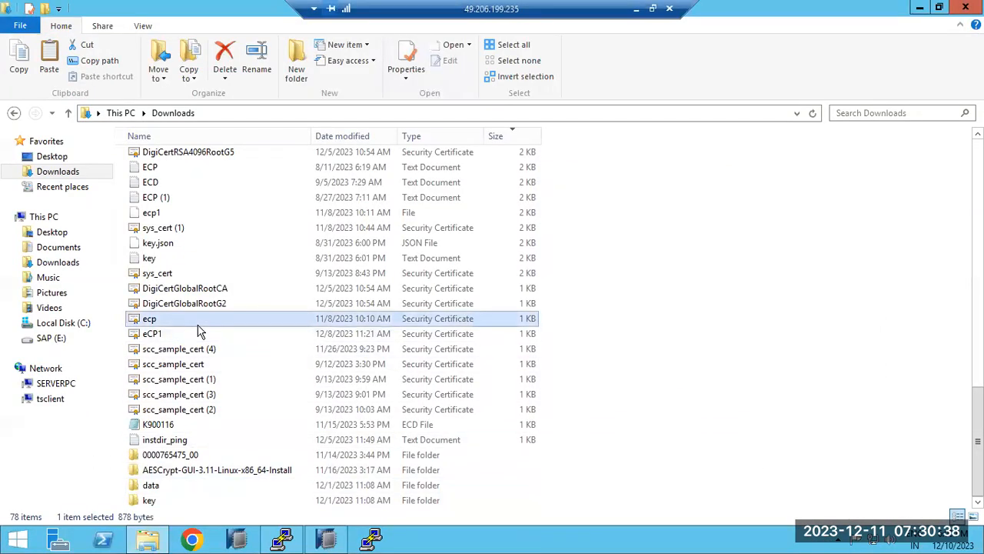
key("Home")
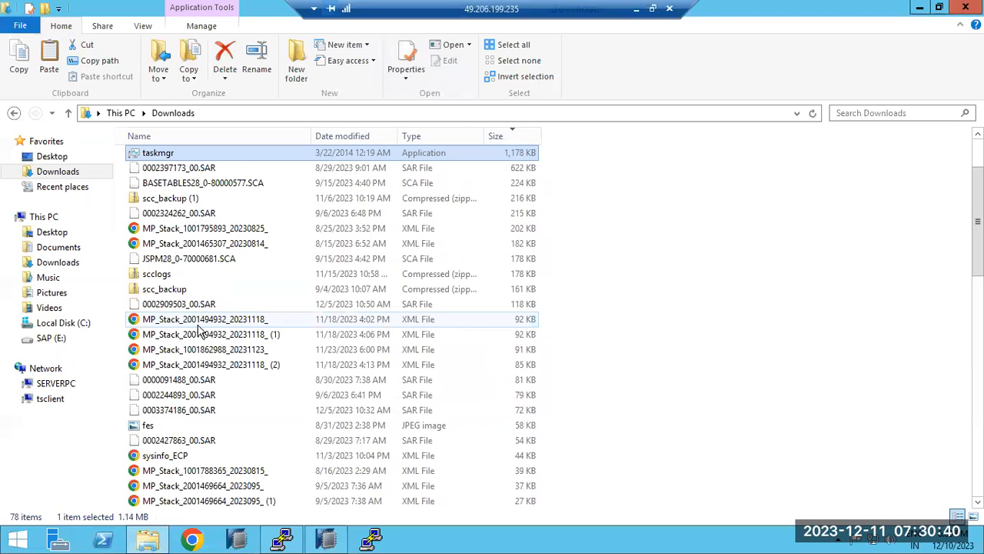
left_click(626, 209)
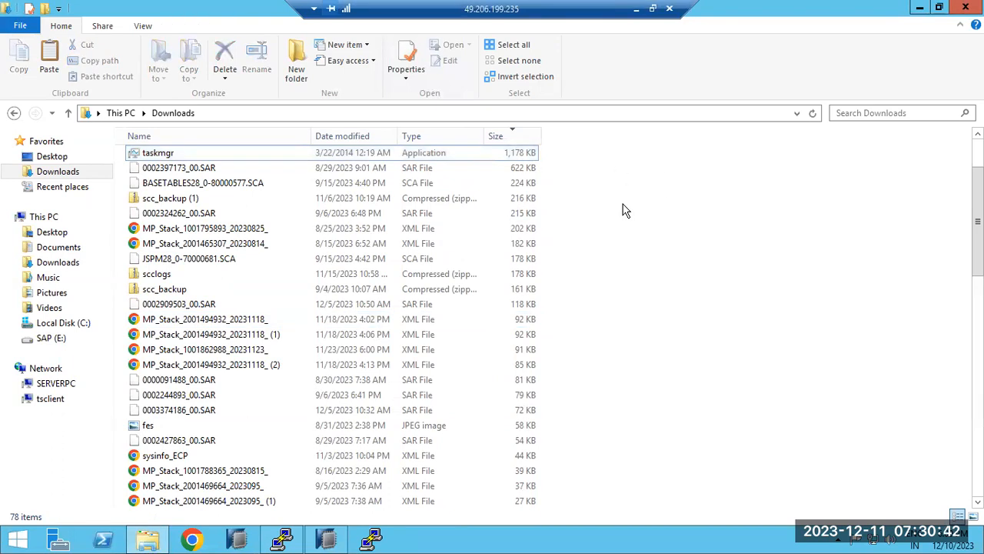
Create a new folder named 'table' in the remote Downloads folder.
right_click(624, 210)
mouse_move(697, 352)
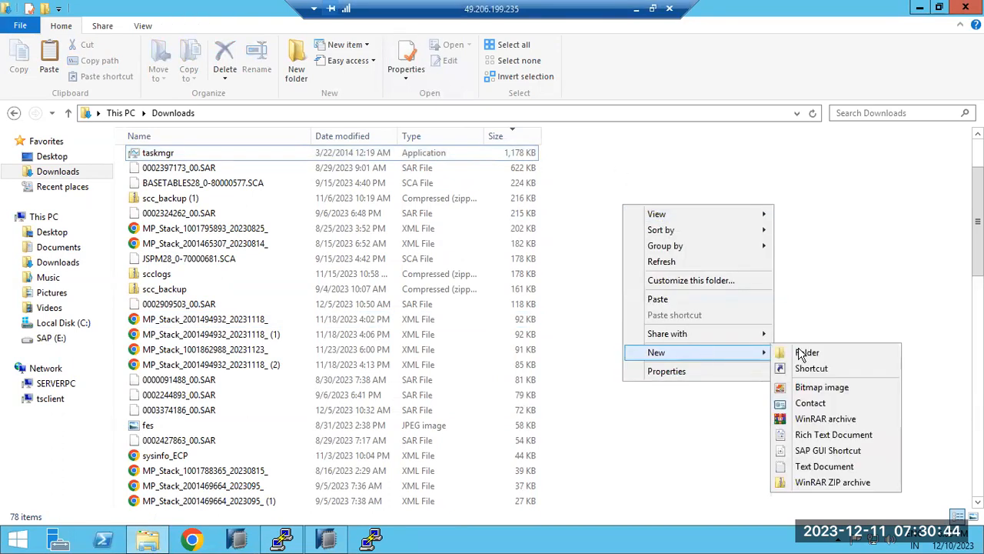
left_click(802, 352)
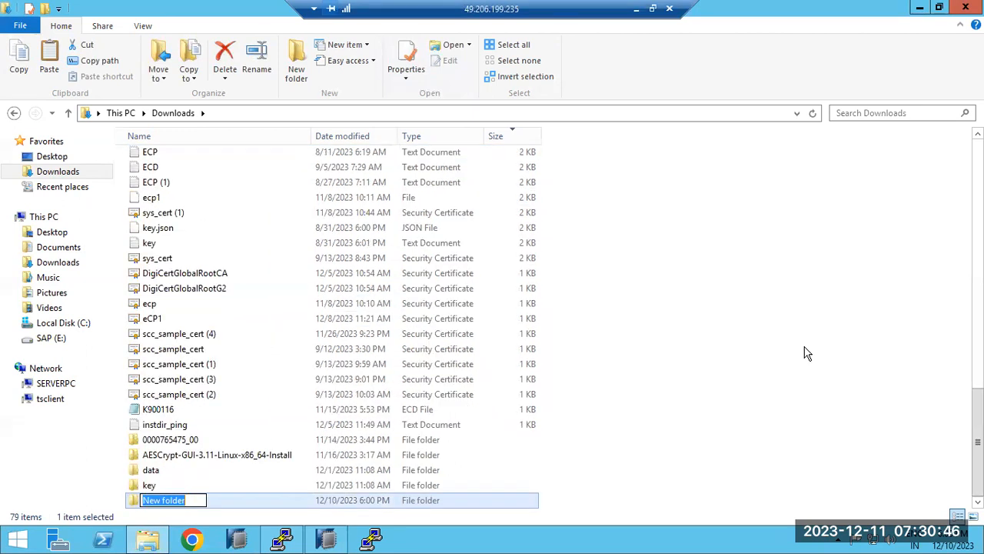
type("table")
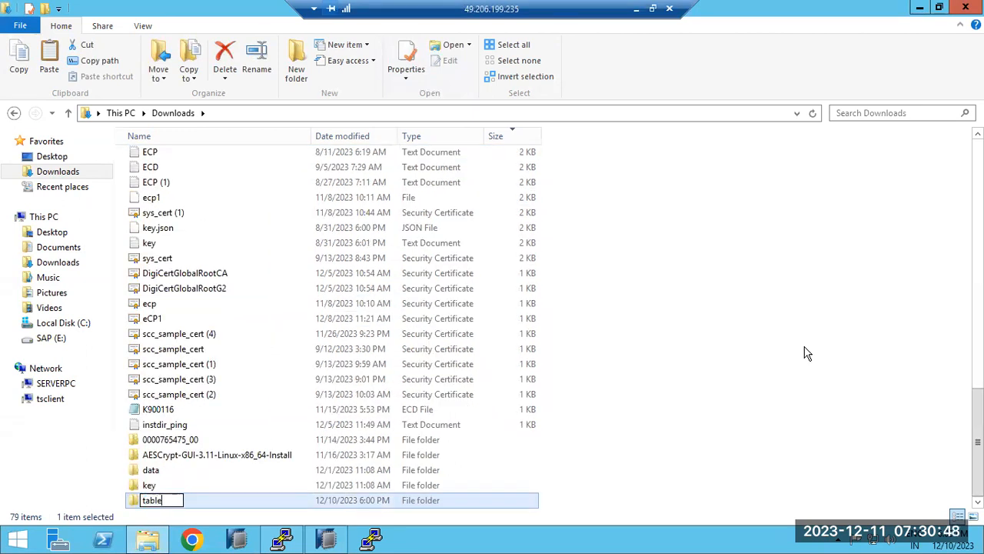
left_click(910, 321)
Paste table.xlsx into the table folder and return to SAP HANA Studio.
double_click(150, 499)
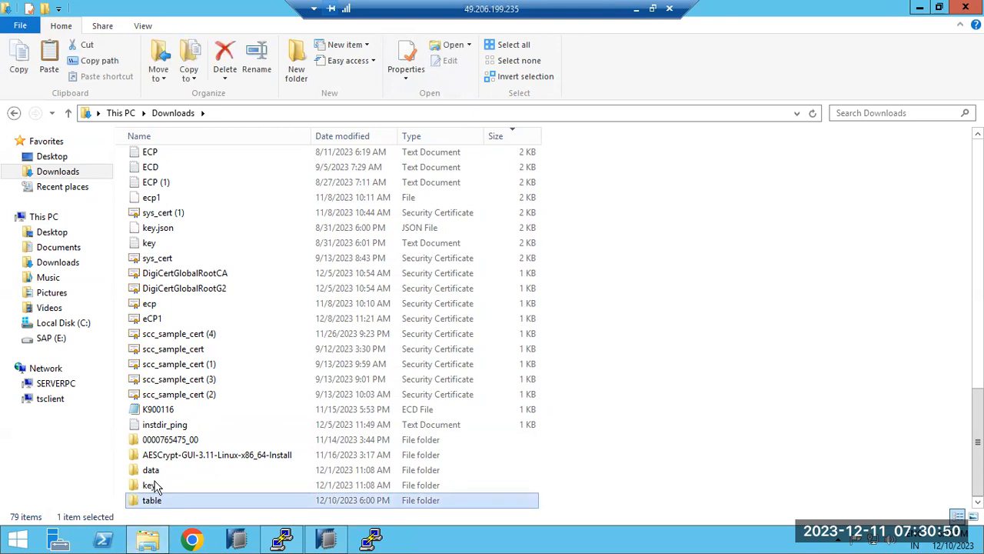
key("ctrl+v")
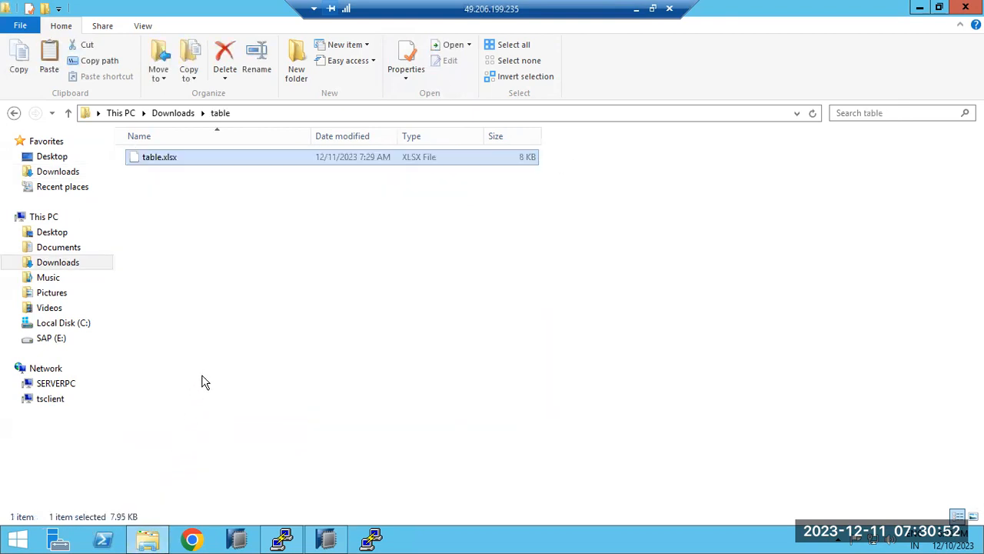
left_click(328, 540)
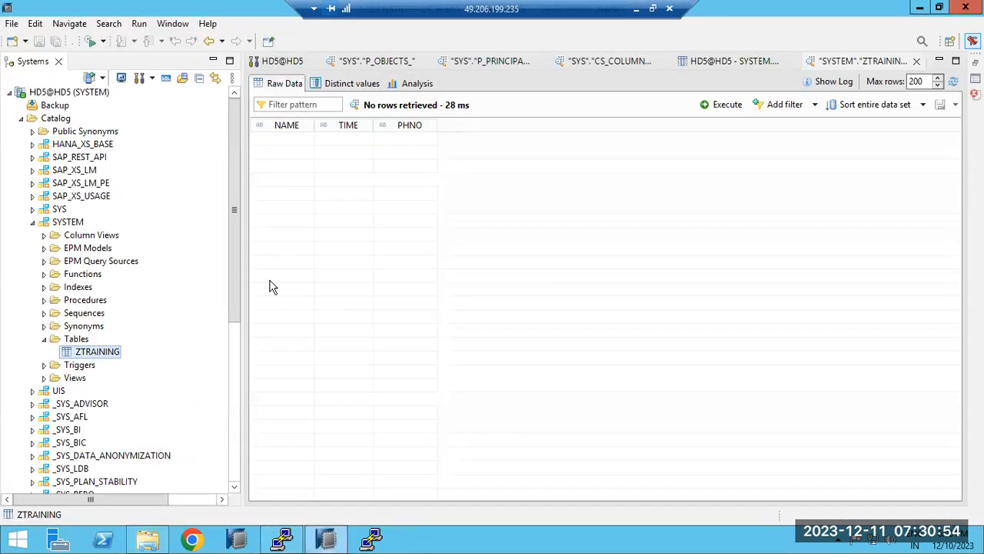
right_click(81, 356)
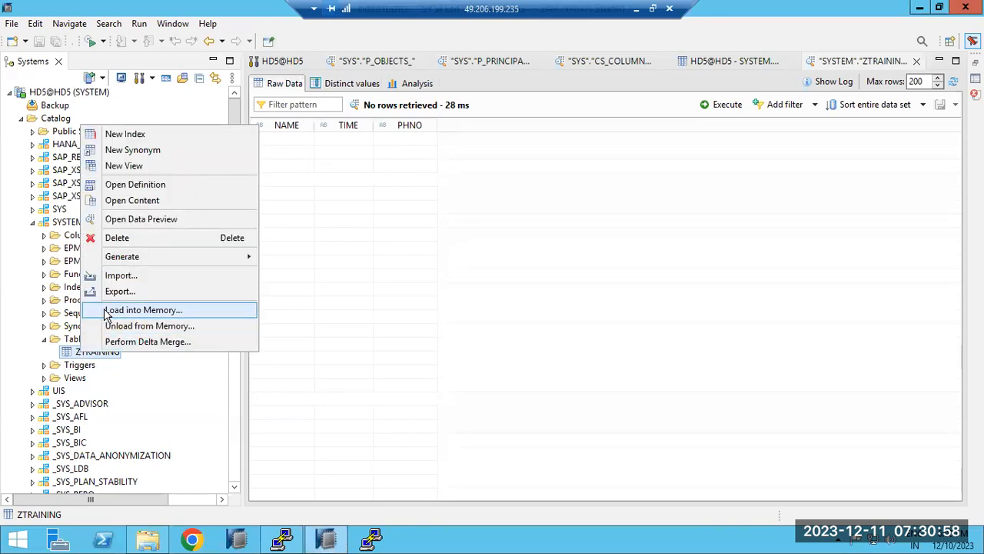
left_click(113, 275)
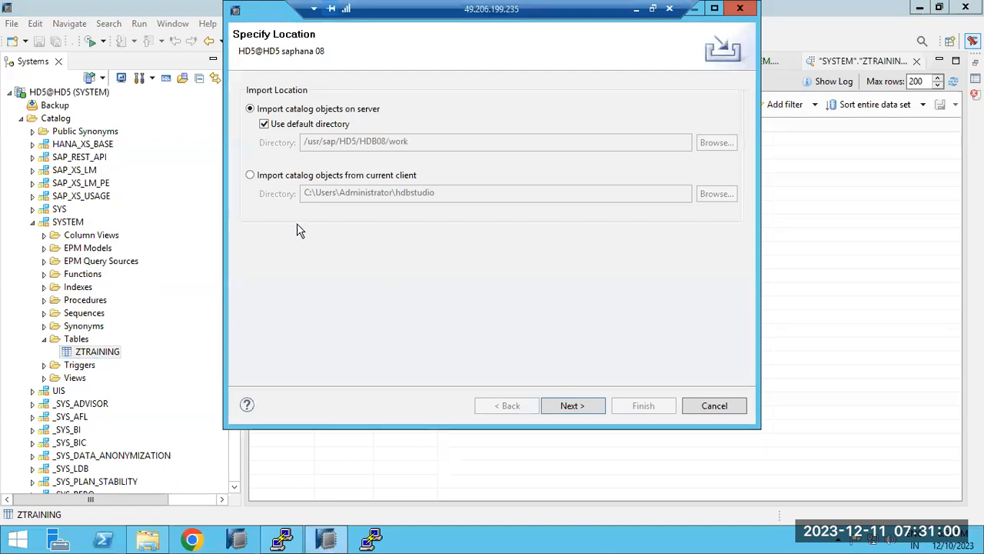
left_click(275, 178)
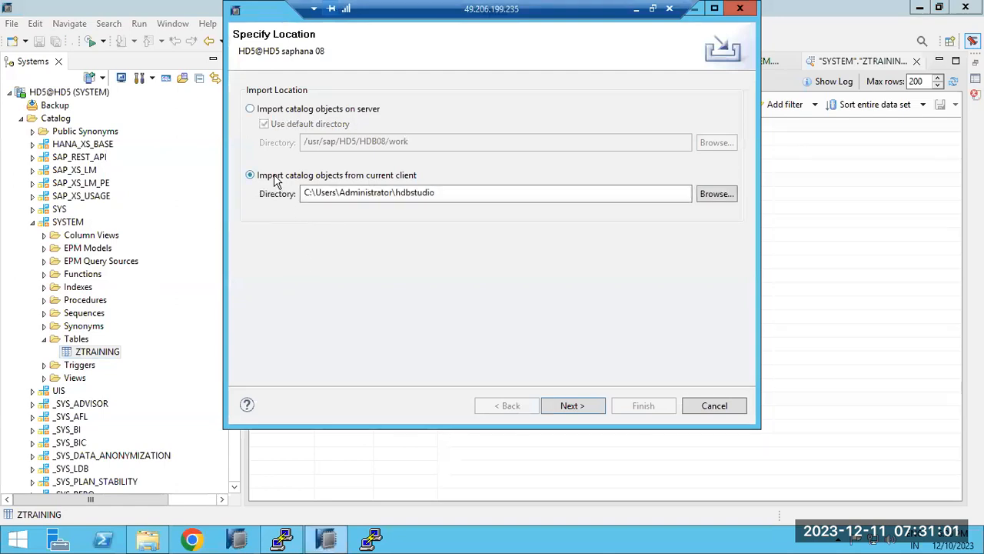
left_click(704, 196)
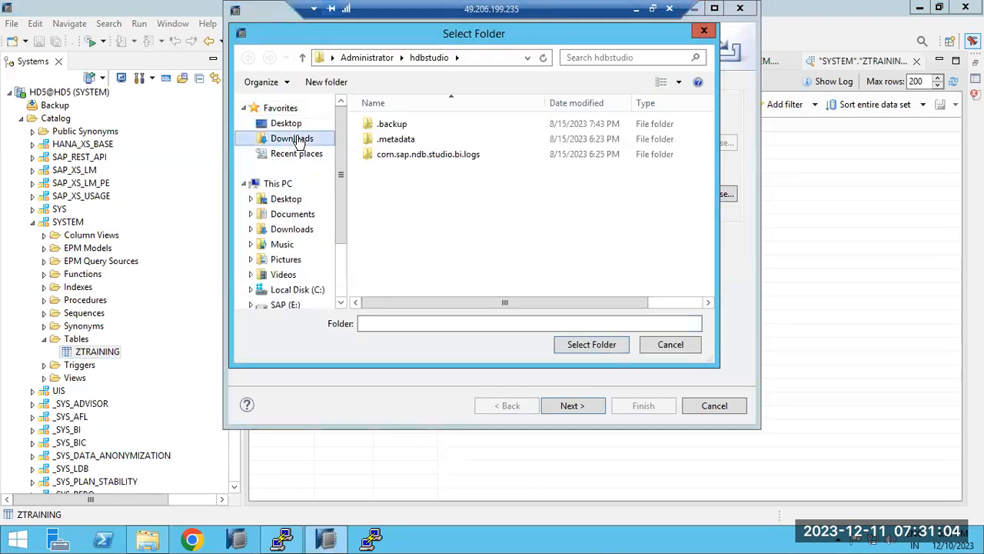
left_click(296, 138)
double_click(385, 123)
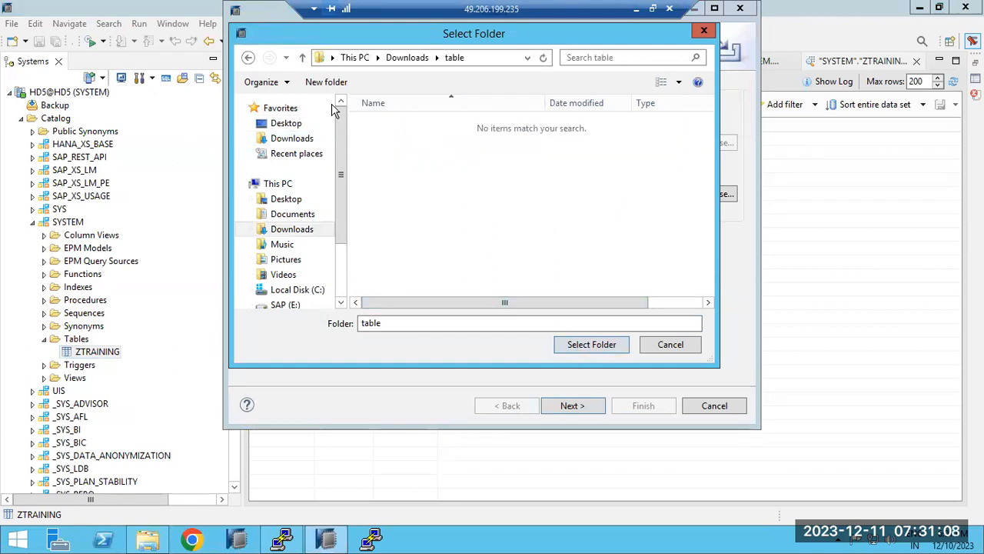
left_click(248, 60)
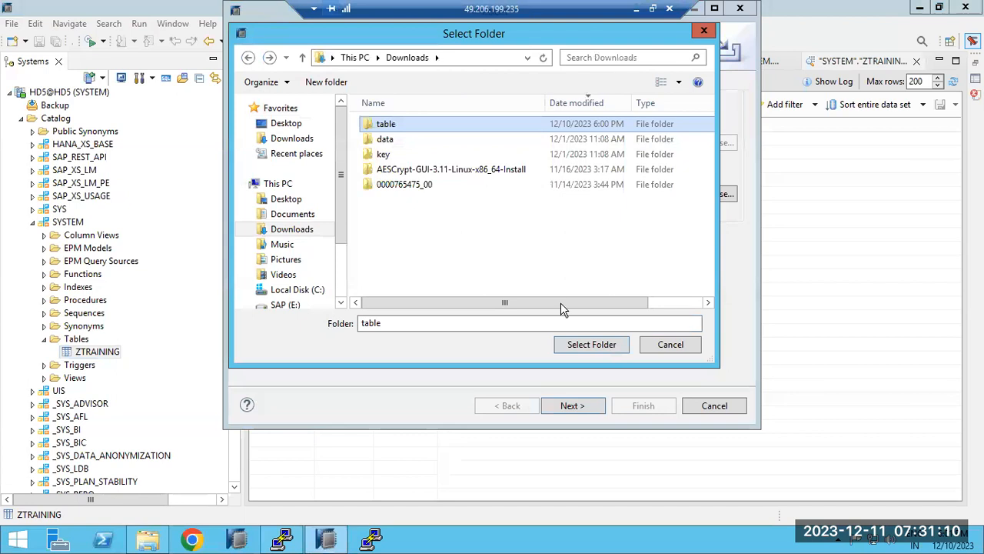
left_click(590, 345)
left_click(570, 407)
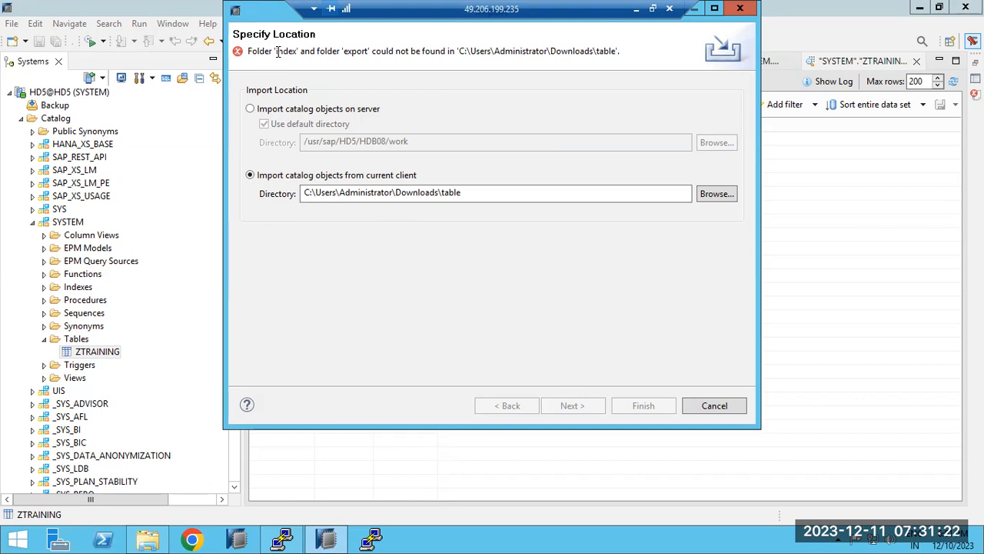
left_click_drag(278, 51, 366, 48)
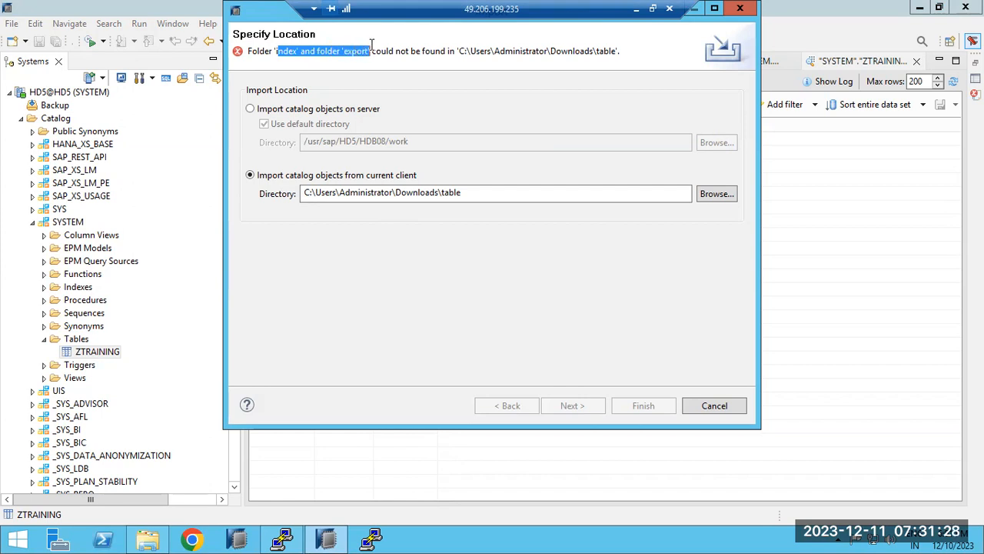
left_click(726, 404)
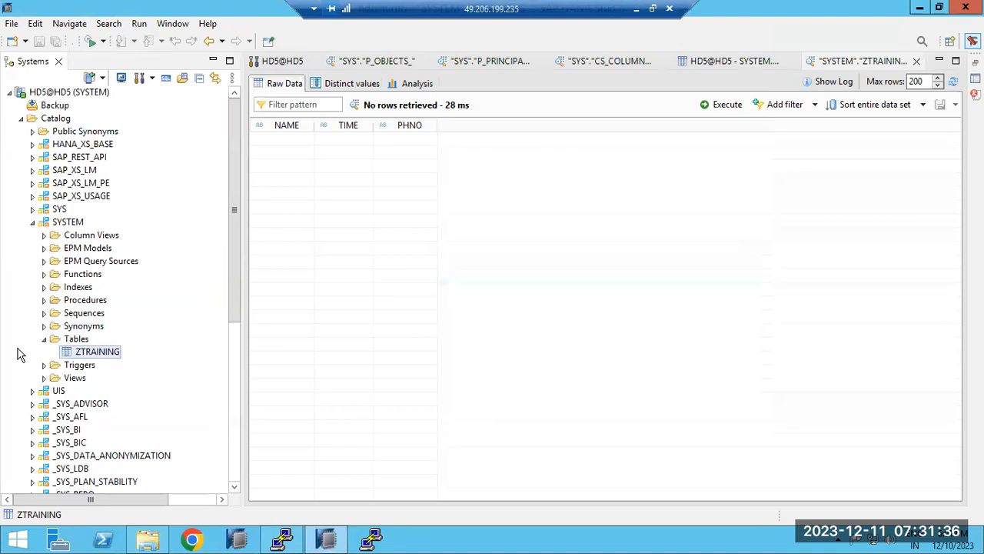
Collapse Tables, SYSTEM and Catalog, then expand and select Content under HD5@HD5.
left_click(44, 339)
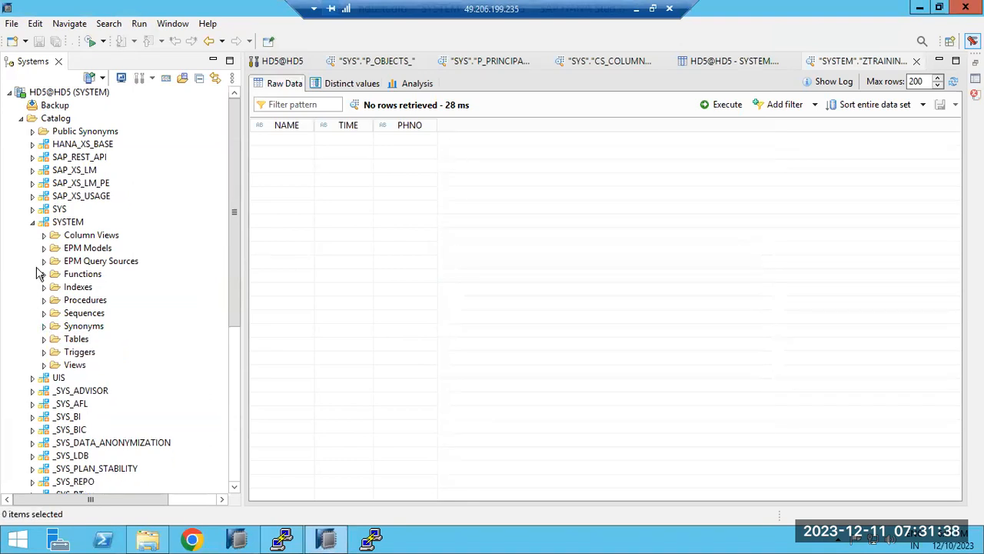
left_click(32, 223)
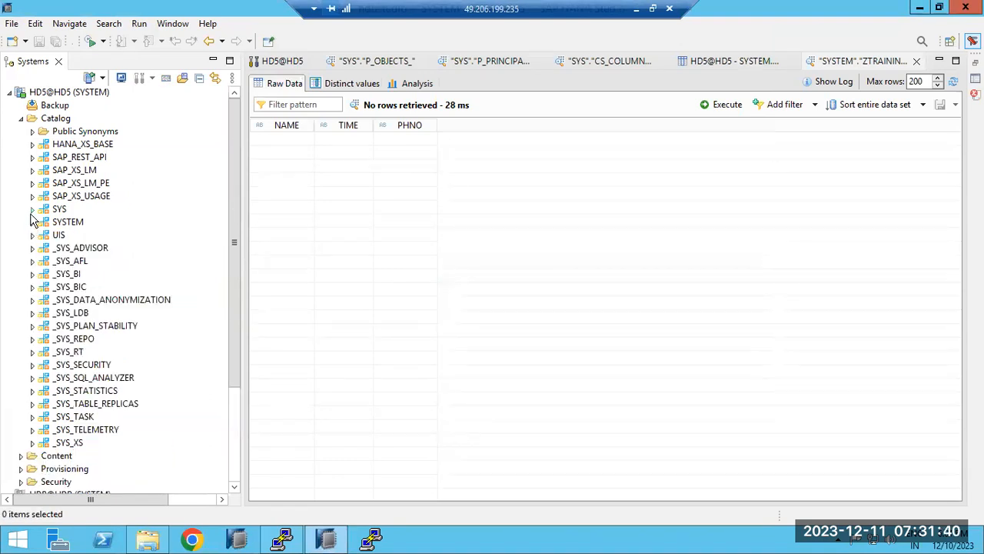
left_click(32, 210)
left_click(32, 210)
left_click(20, 119)
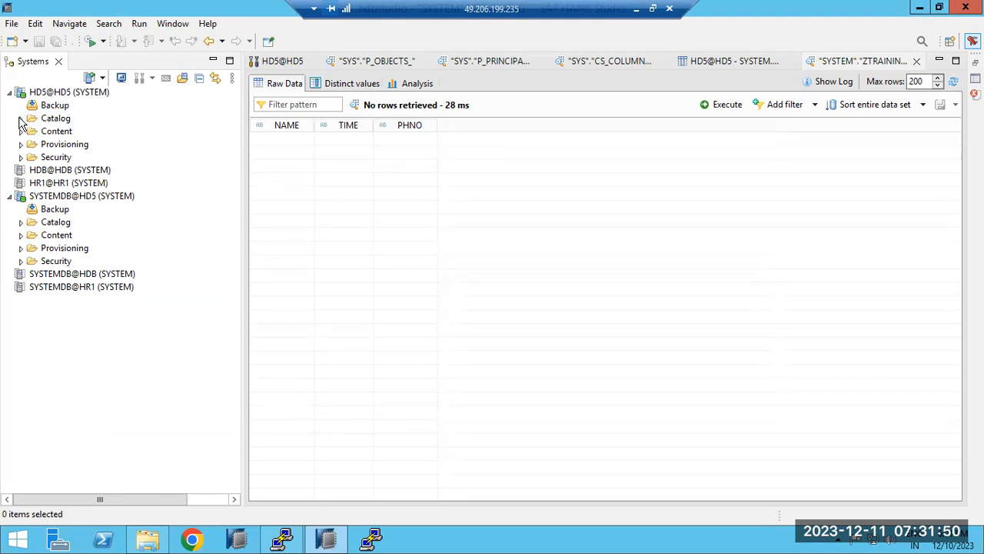
left_click(20, 119)
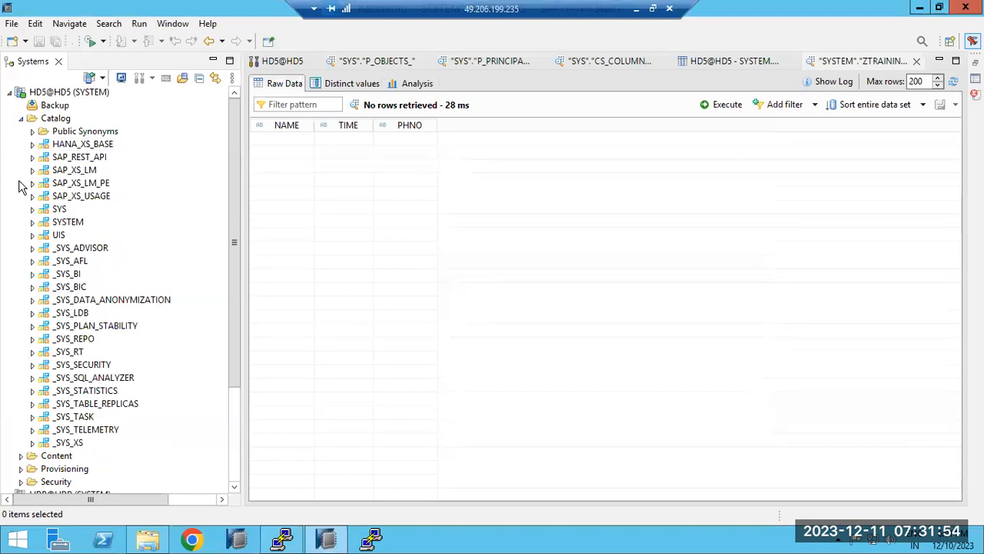
left_click(21, 120)
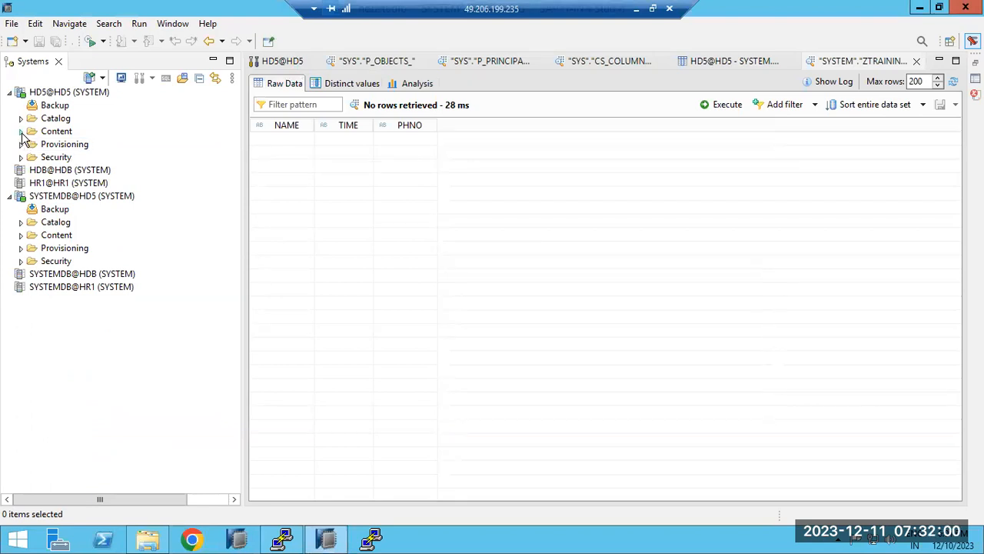
left_click(21, 133)
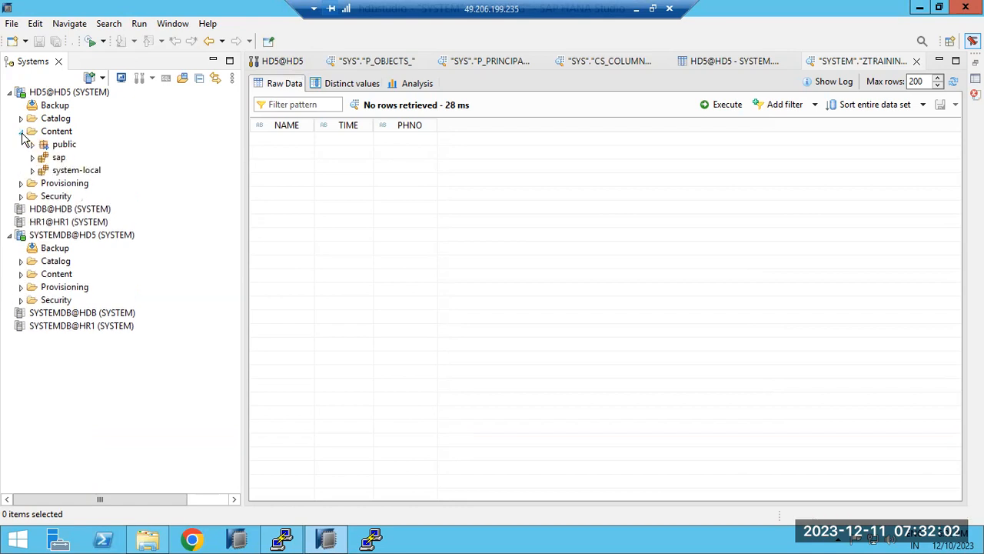
left_click(47, 135)
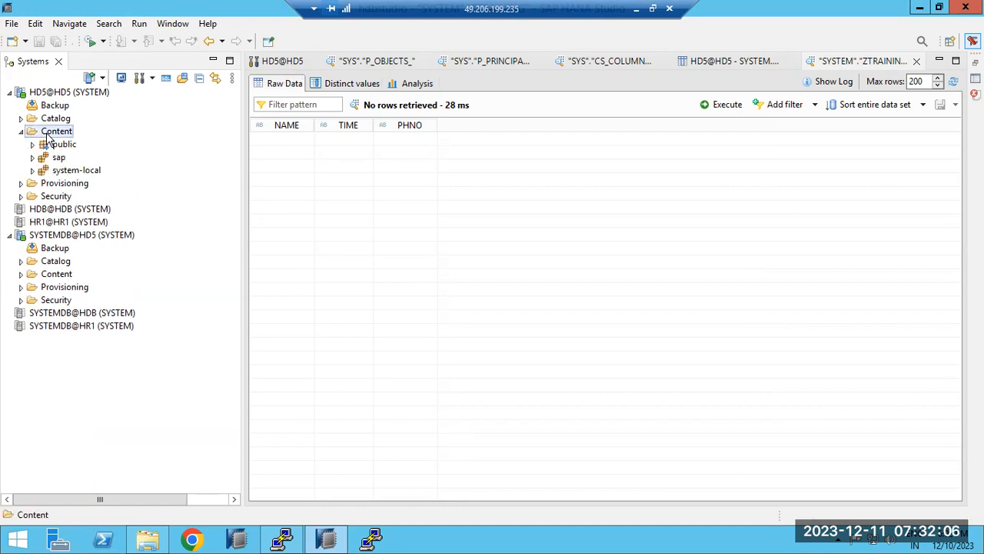
Close the ZTRAINING, CS_COLUMNS, P_PRINCIPALS and P_OBJECTS editor tabs.
left_click(916, 61)
left_click(835, 61)
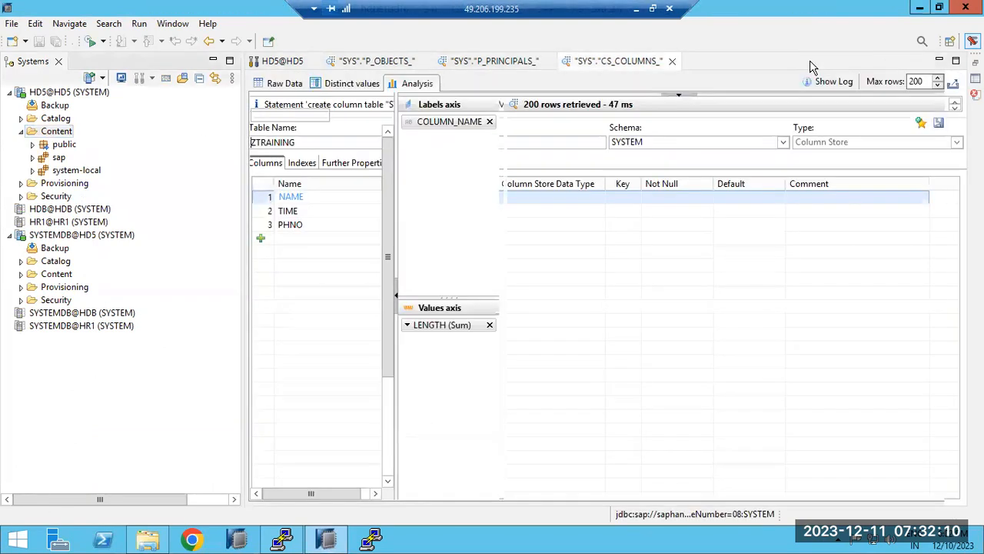
left_click(672, 62)
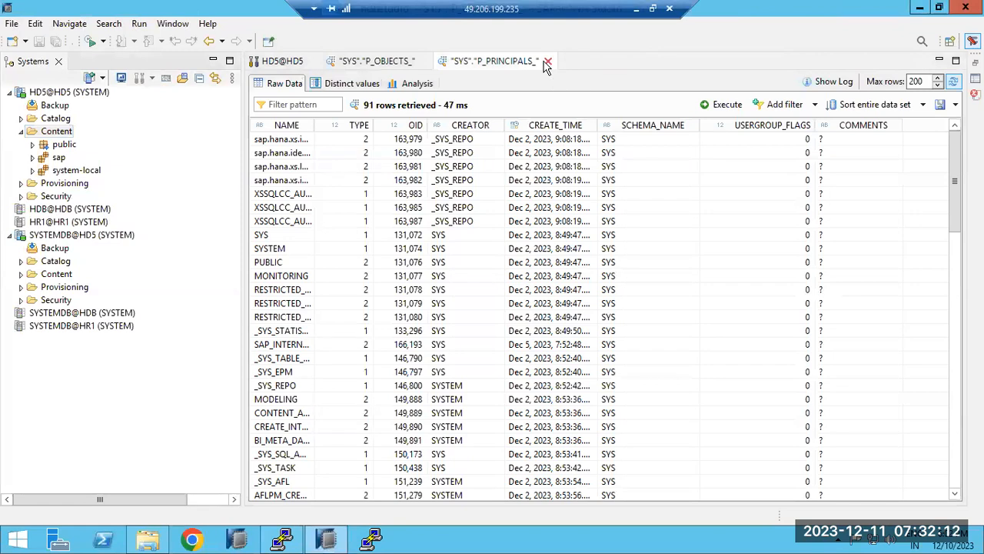
left_click(552, 61)
left_click(424, 61)
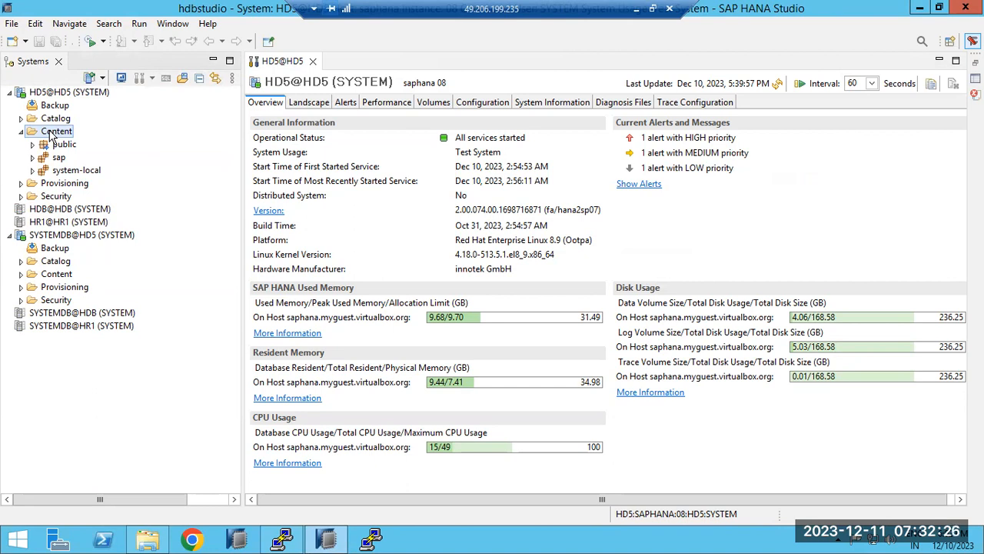
Open and cancel the New Package dialog, first under Content, then under the sap package.
right_click(51, 135)
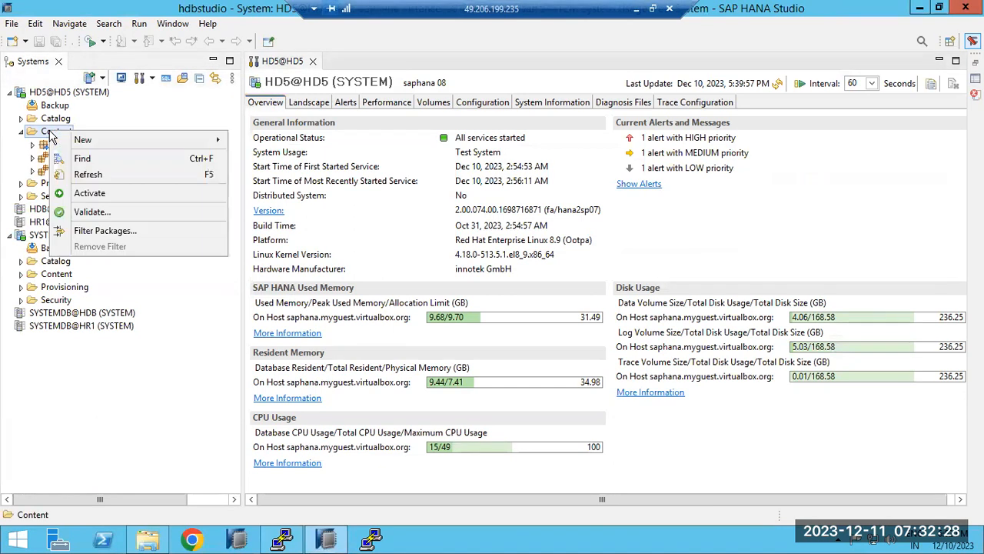
mouse_move(100, 141)
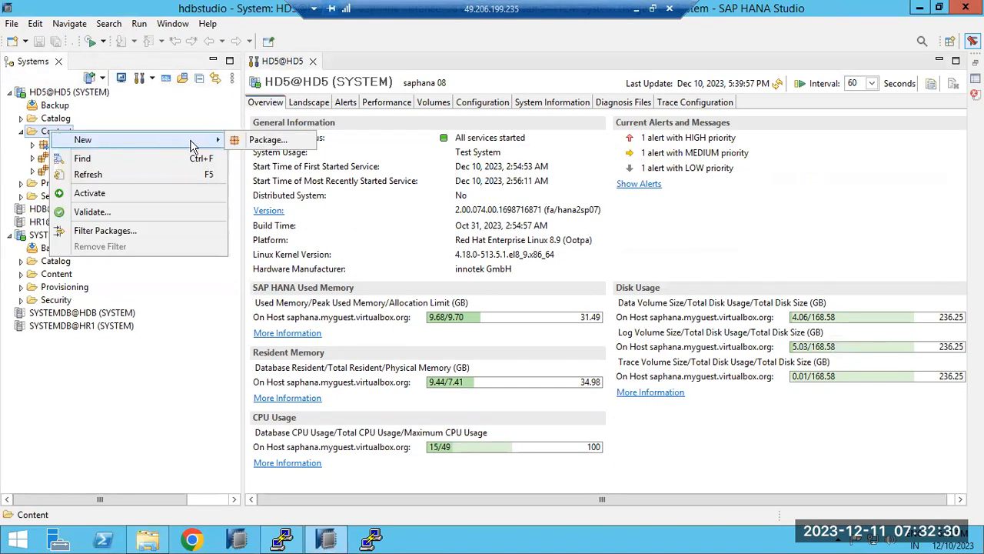
left_click(252, 143)
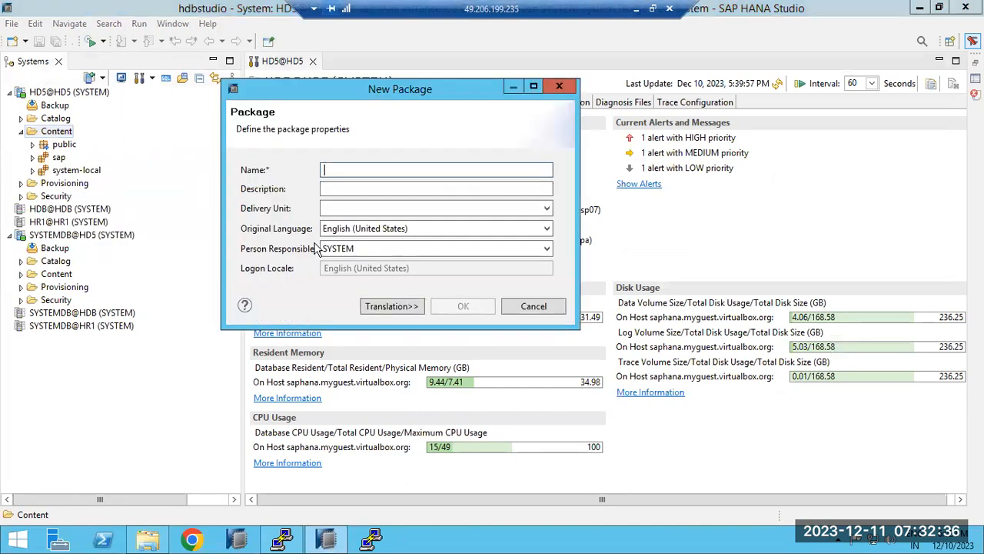
left_click(534, 308)
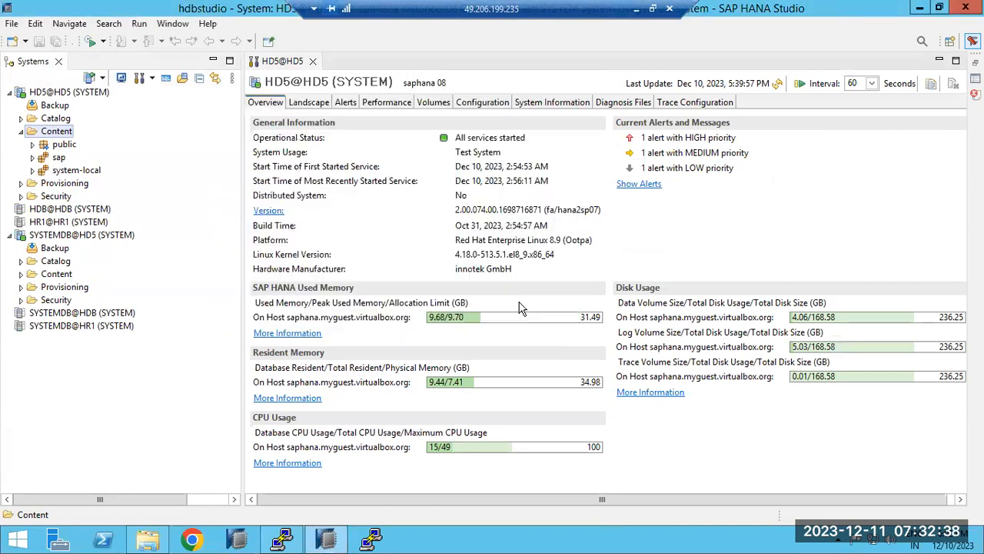
left_click(54, 159)
right_click(51, 163)
mouse_move(176, 171)
left_click(266, 177)
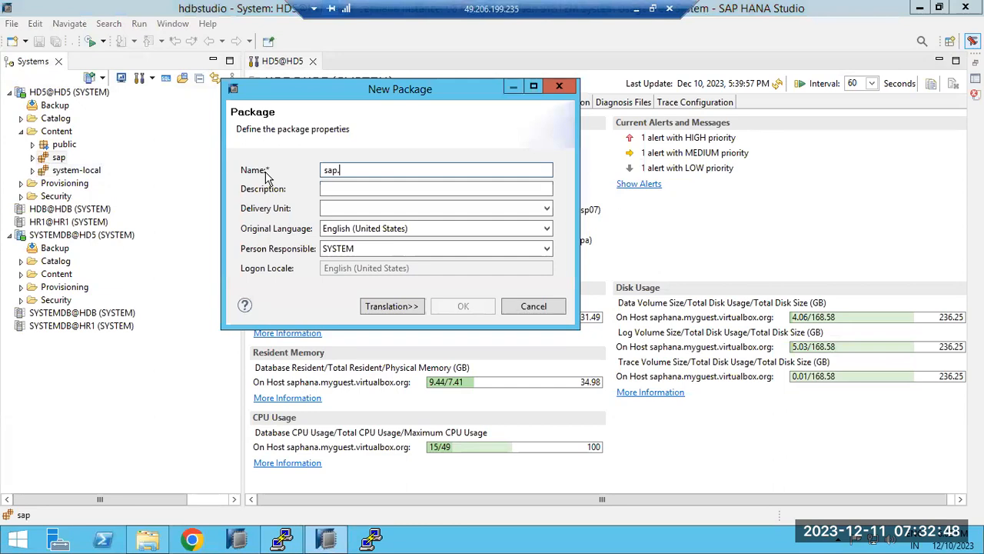
left_click(536, 304)
Create a top-level package named ZTRAINING under Content.
right_click(47, 132)
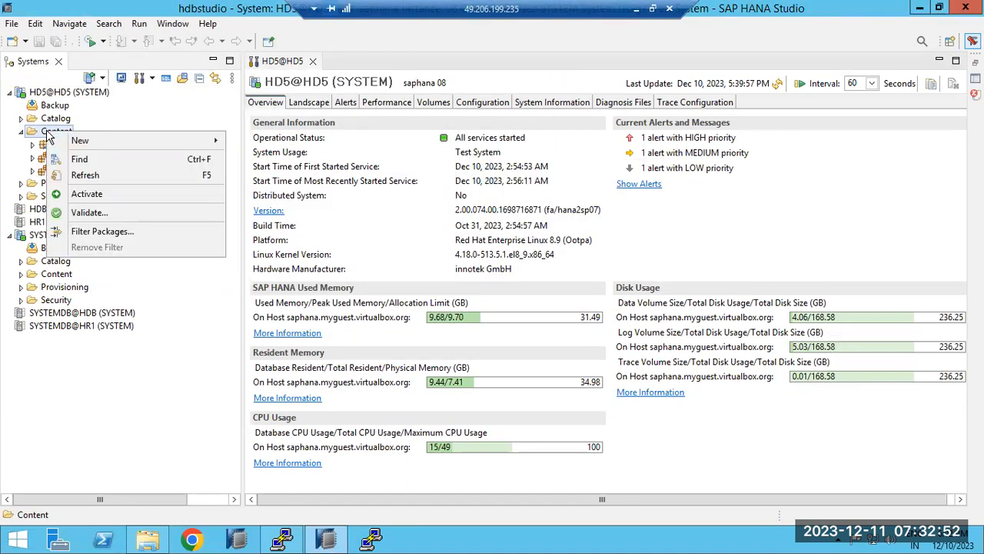
mouse_move(158, 143)
left_click(266, 141)
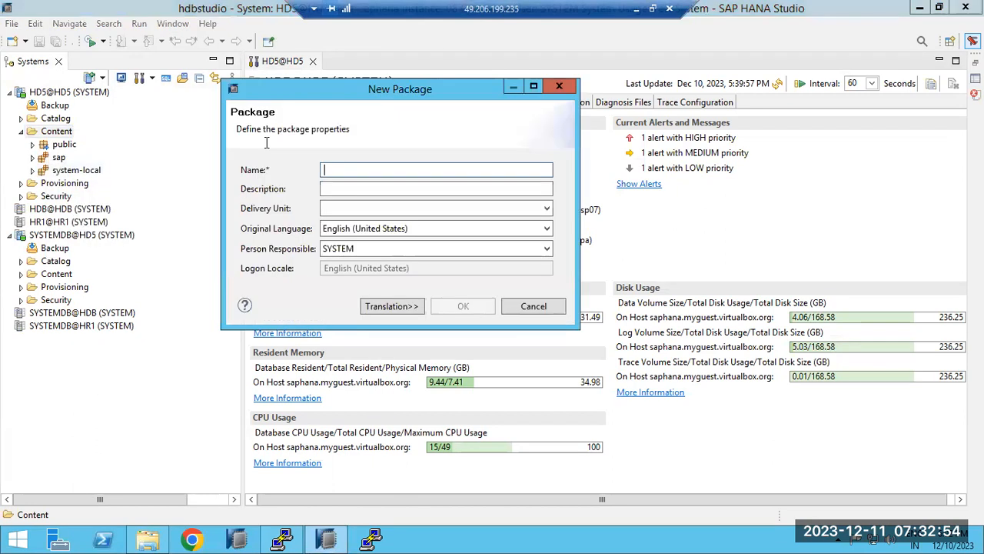
type("ZTRAINING")
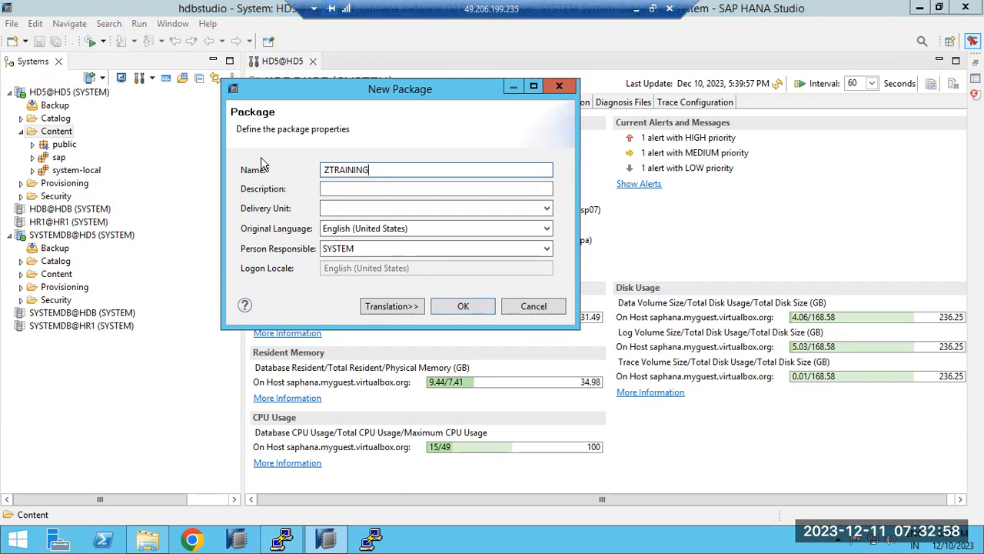
left_click(462, 306)
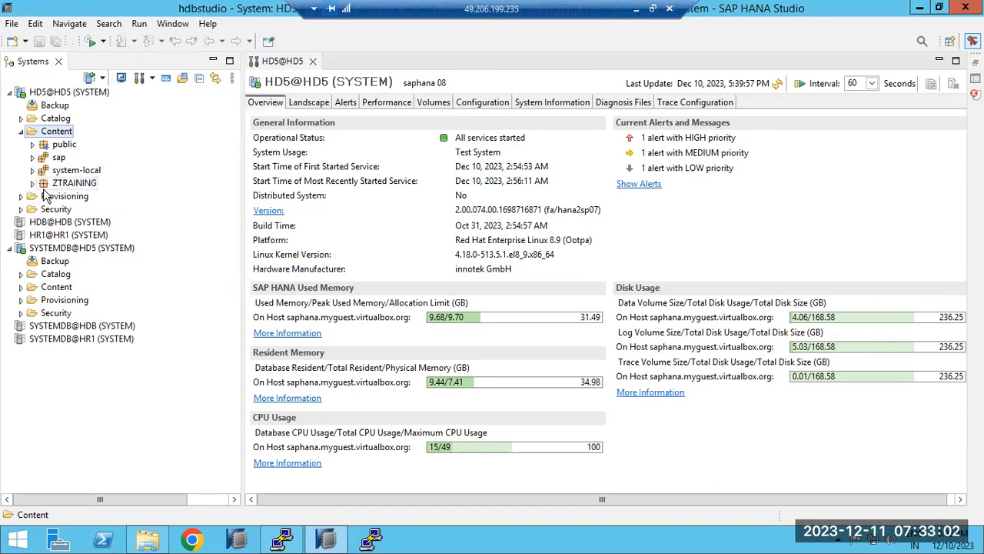
Collapse the Content folder with ZTRAINING and expand the Provisioning folder.
right_click(44, 186)
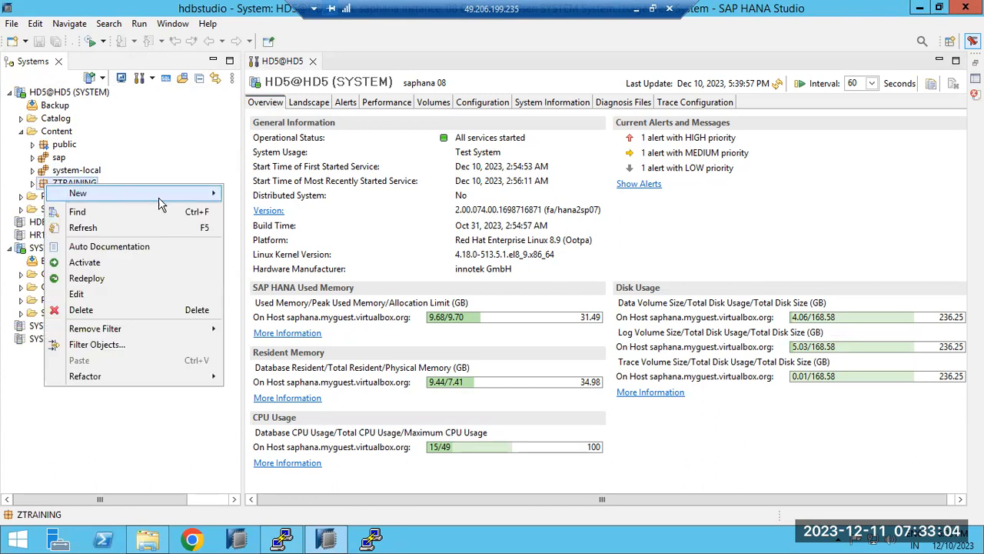
mouse_move(216, 202)
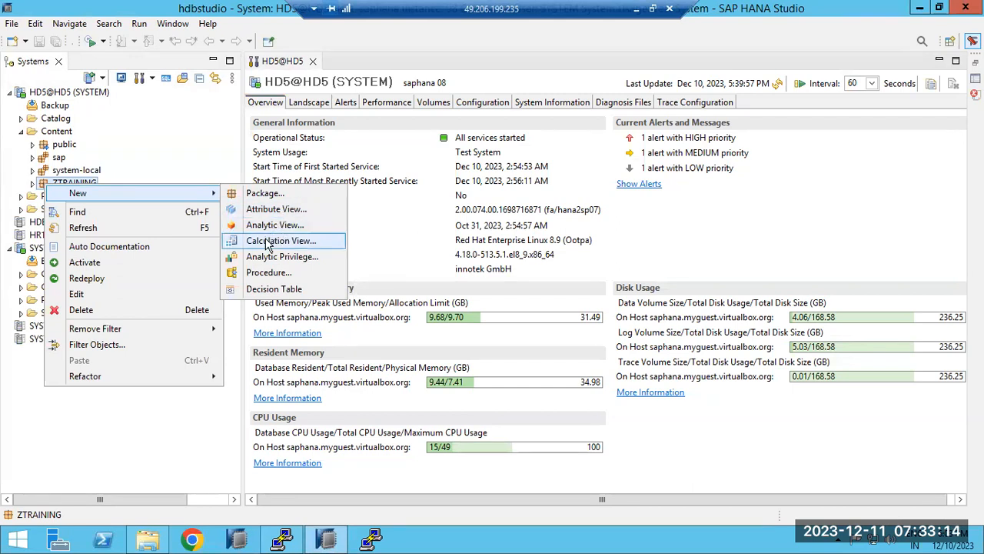
left_click(20, 132)
left_click(20, 132)
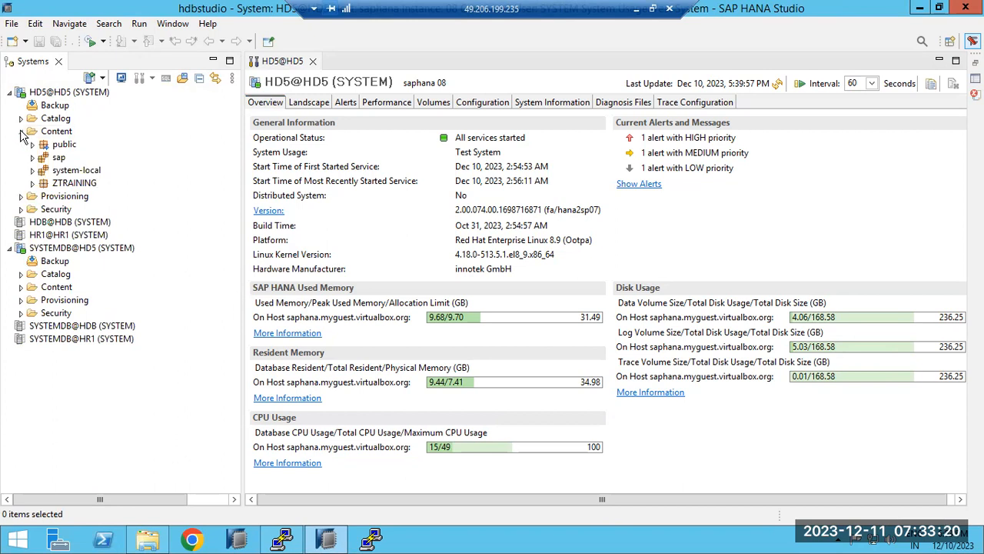
left_click(20, 132)
left_click(57, 132)
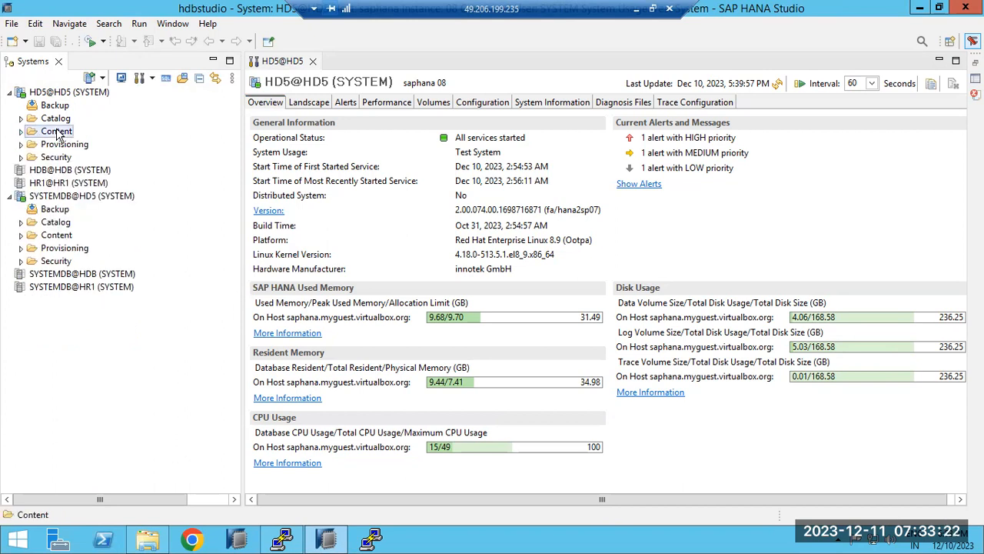
left_click(21, 145)
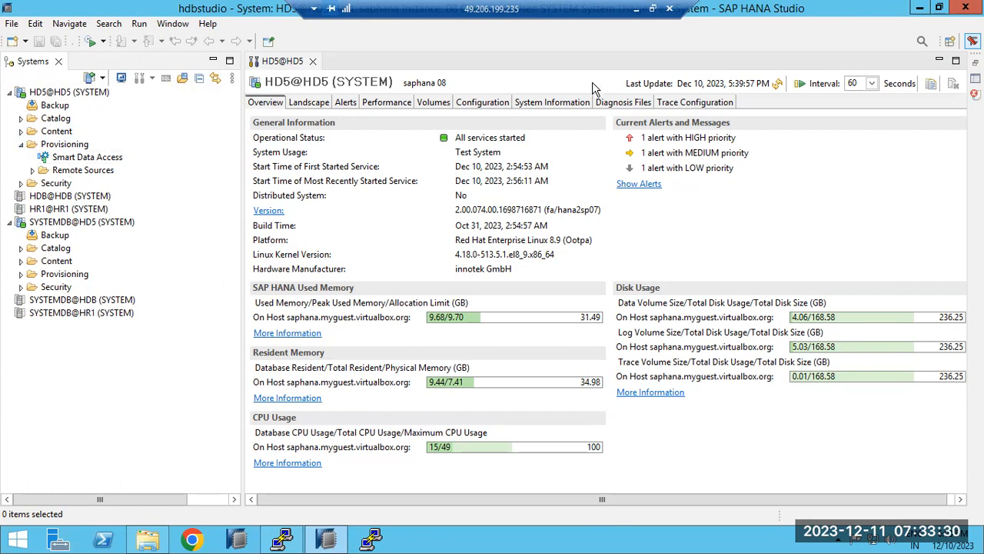
Close the Downloads window and undo the old Paint diagram until the canvas is blank.
left_click(638, 9)
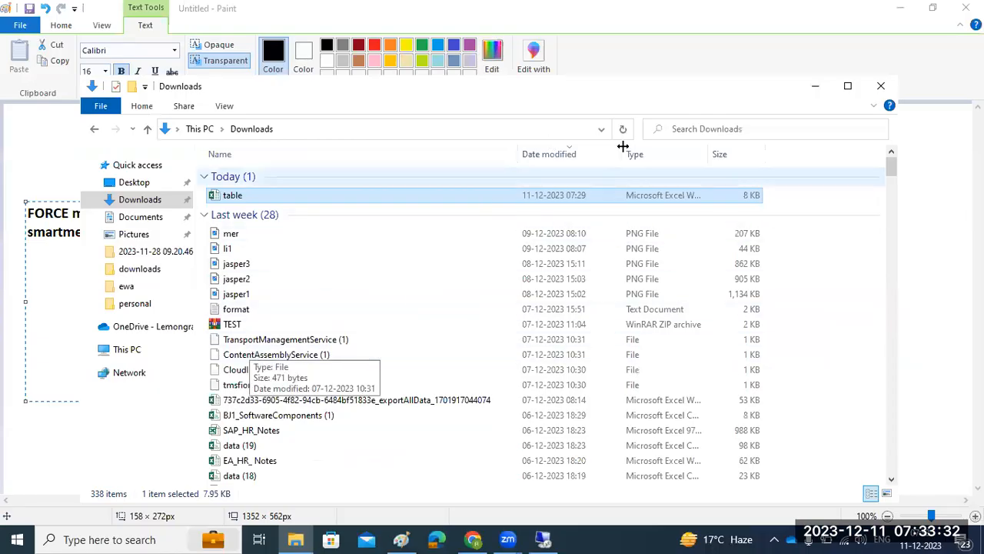
left_click(883, 85)
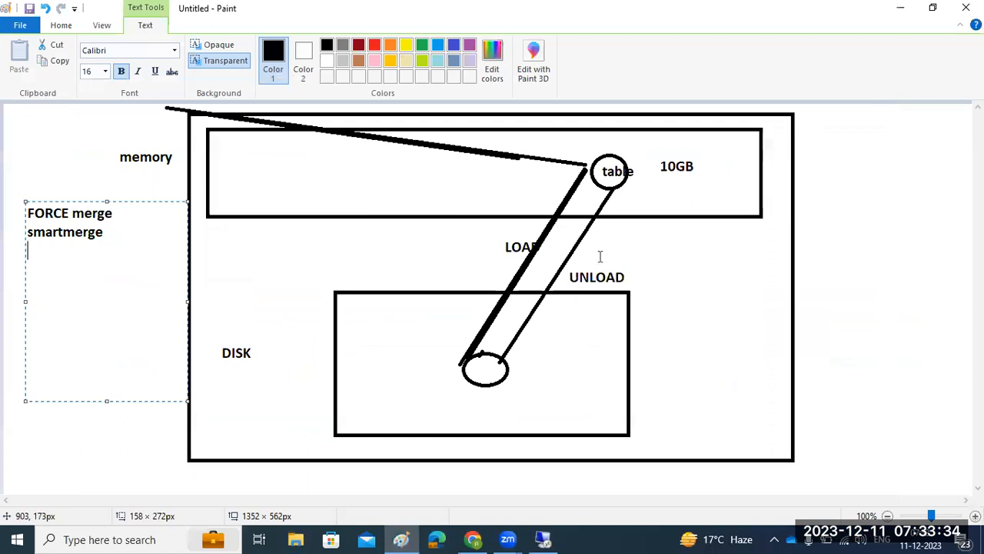
left_click(872, 293)
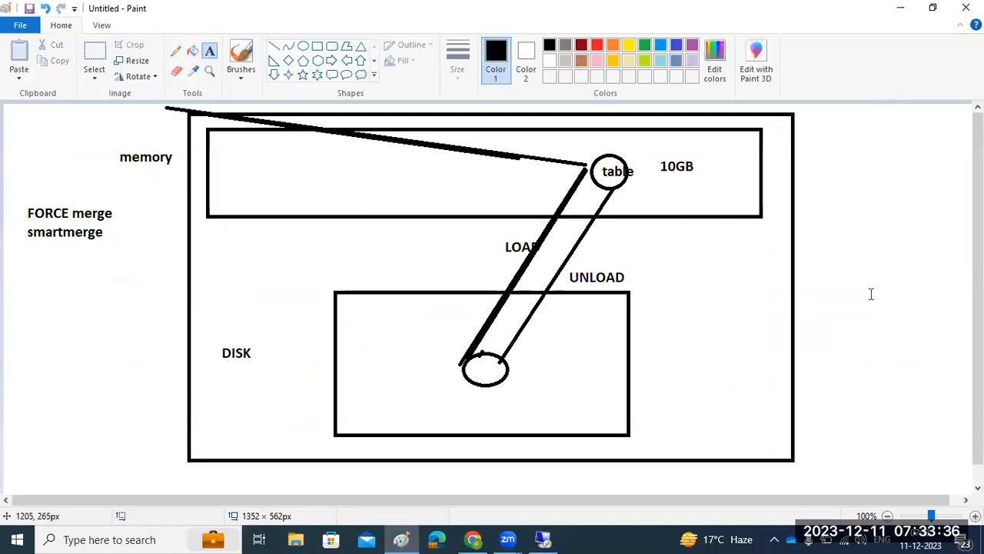
key("ctrl+z")
key("ctrl+z")
key("ctrl+z")
key("ctrl+z")
key("ctrl+z")
key("ctrl+z")
key("ctrl+z")
key("ctrl+z")
key("ctrl+z")
key("ctrl+z")
key("ctrl+z")
key("ctrl+z")
key("ctrl+z")
key("ctrl+z")
key("ctrl+z")
key("ctrl+z")
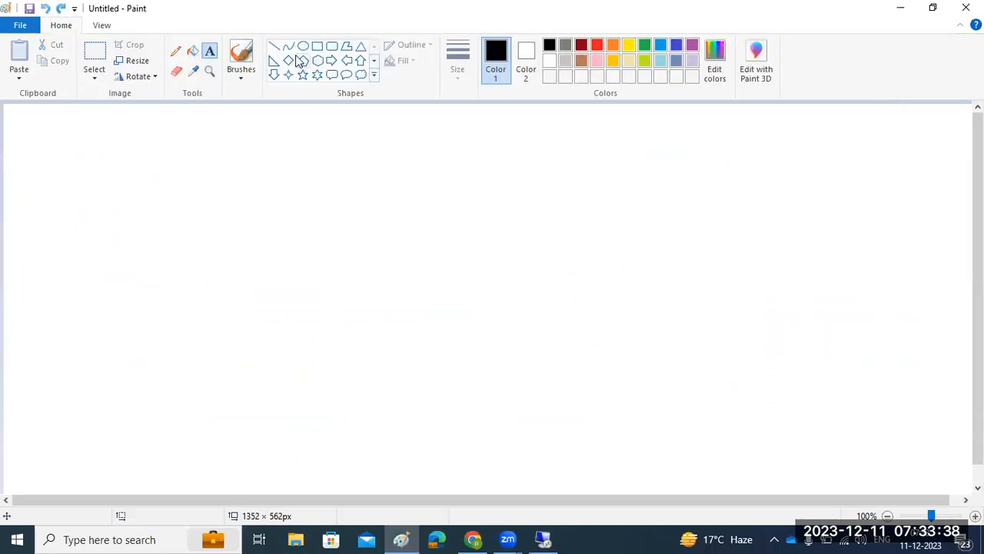
Draw four rounded boxes in the corners, outlining the bottom-right one in red.
left_click(332, 46)
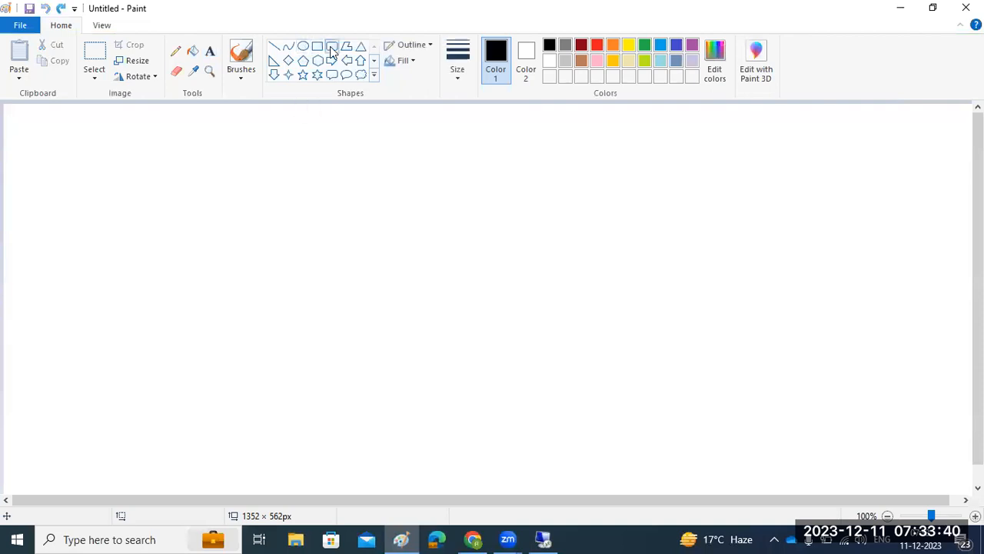
left_click_drag(91, 132, 226, 222)
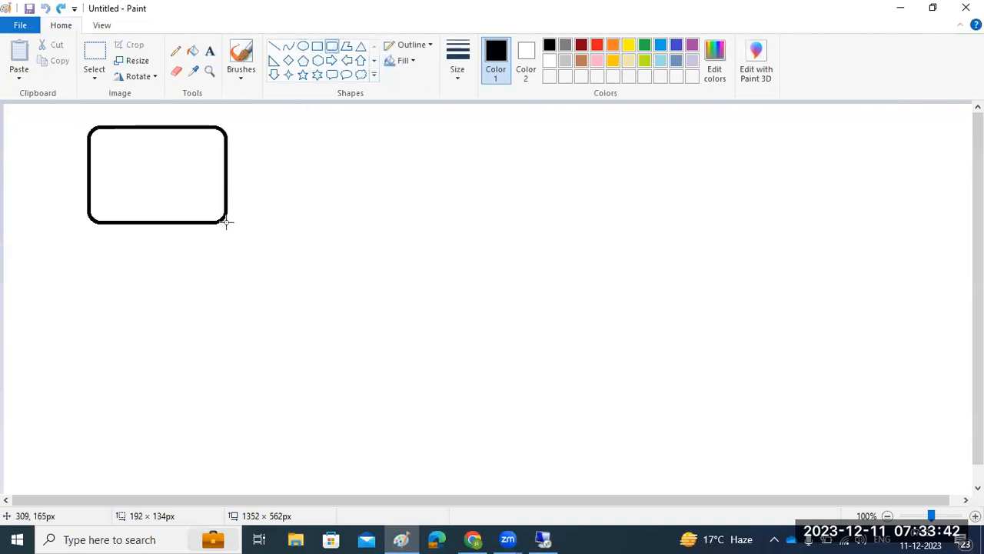
left_click_drag(92, 354, 238, 464)
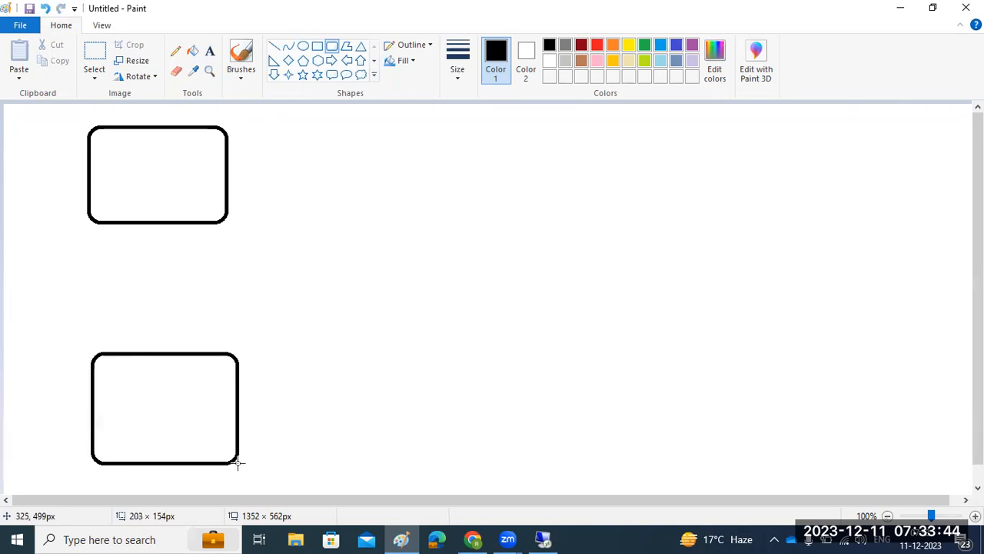
left_click_drag(659, 129, 842, 222)
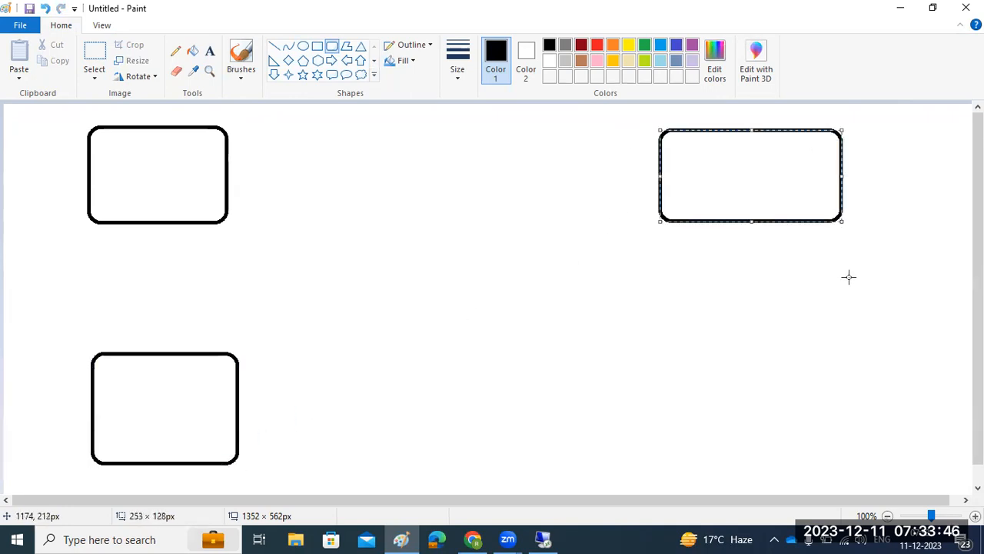
left_click_drag(651, 331, 870, 461)
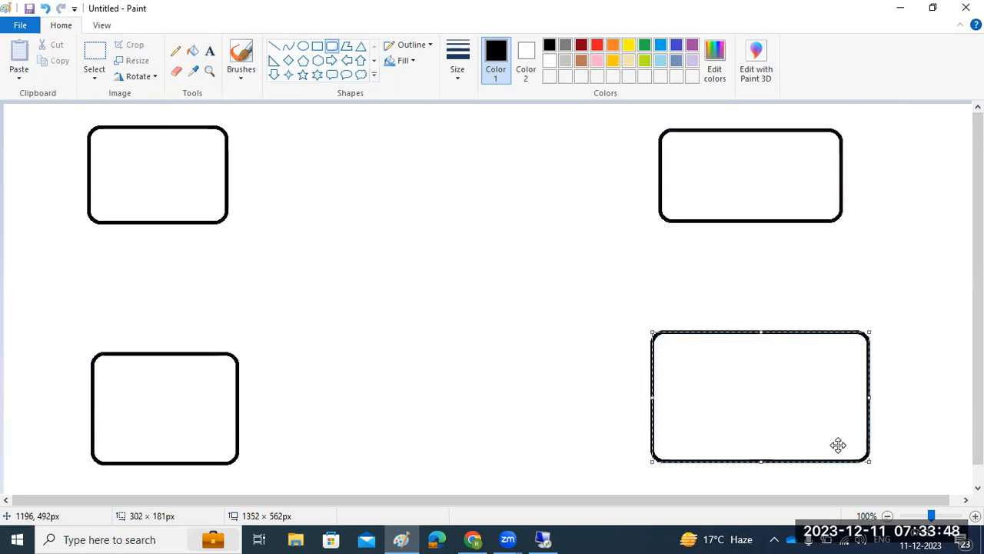
left_click(613, 46)
left_click(594, 49)
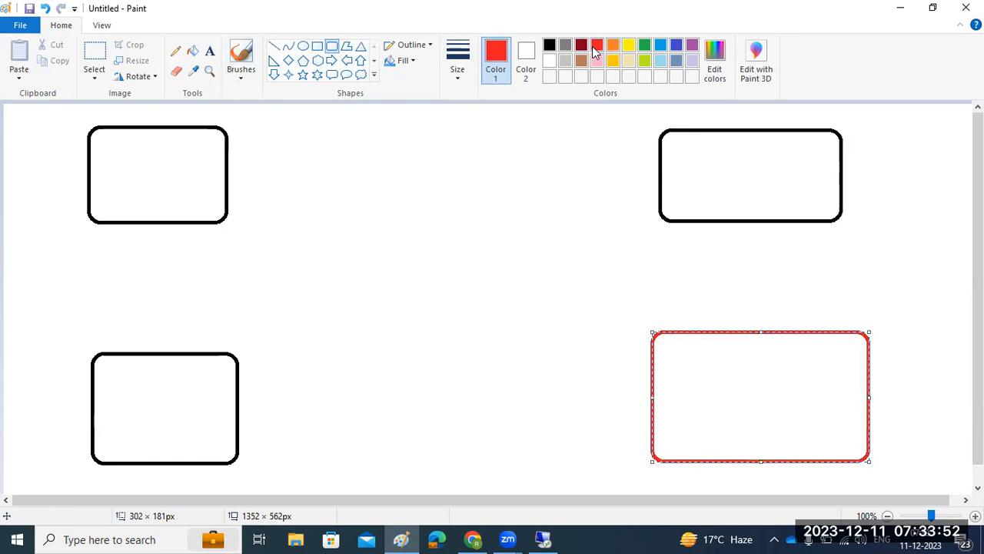
Draw a red rectangle in the centre of the canvas.
left_click(316, 47)
left_click_drag(375, 226, 538, 335)
left_click(494, 364)
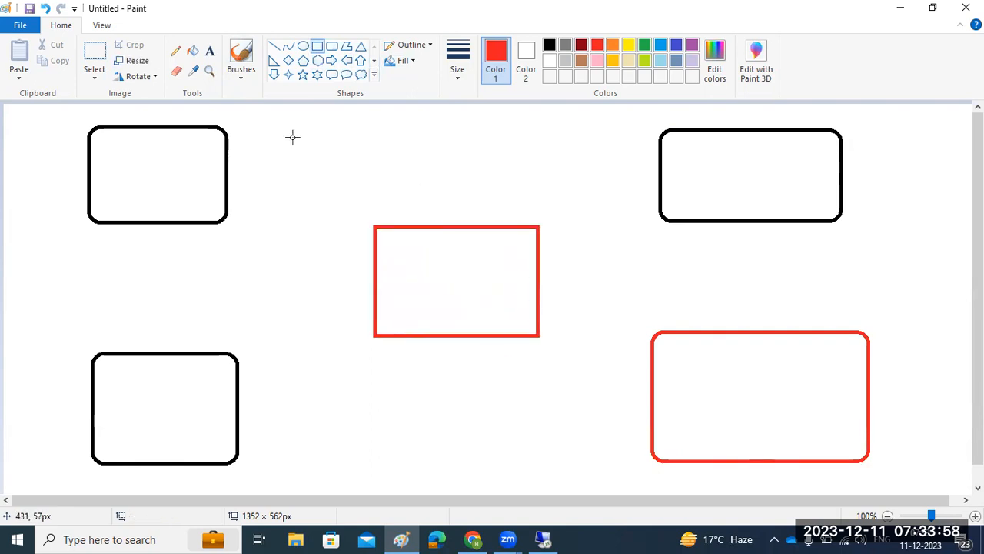
left_click(209, 51)
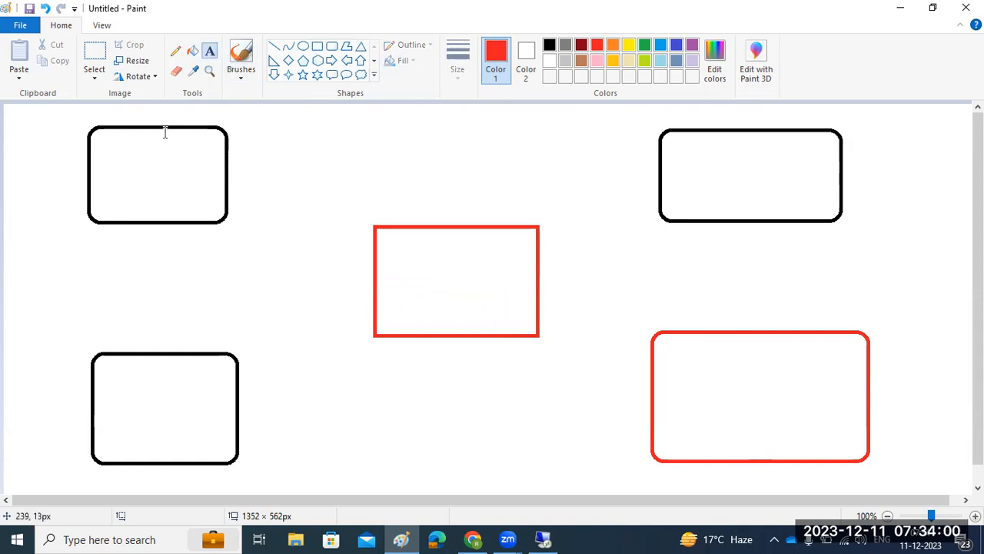
Label the top-left, bottom-left and top-right boxes SQL, ORACLE and DB2.
left_click(136, 171)
type("SQL")
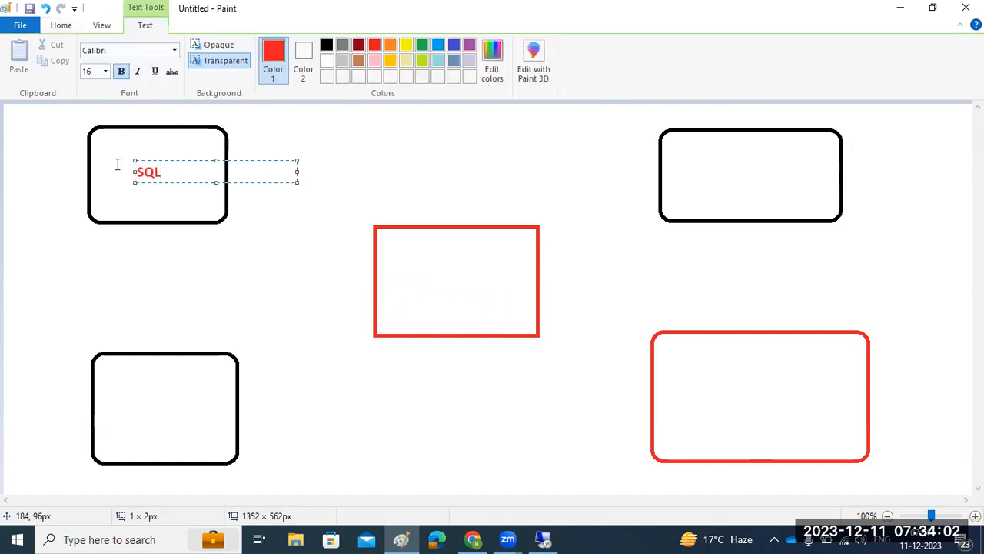
left_click(119, 413)
type("ORACLE")
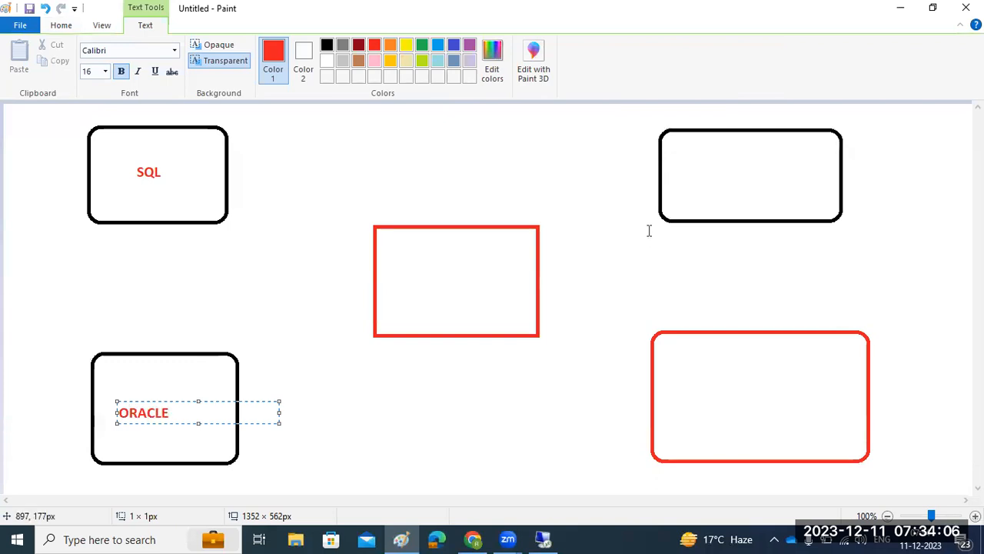
left_click(701, 169)
type("DB2")
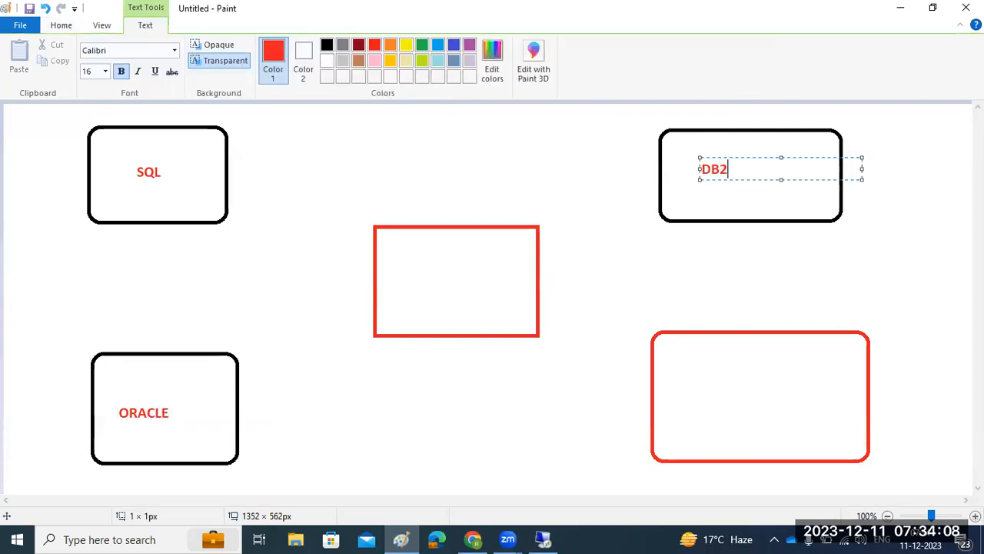
left_click(696, 397)
Label the bottom-right box MAXDB and the centre rectangle HANA.
left_click(698, 383)
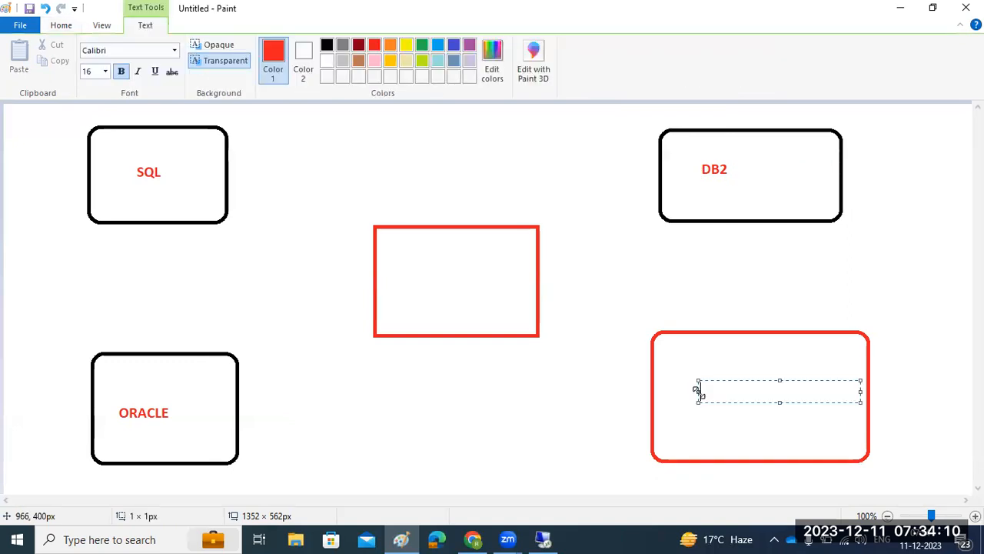
type("MAXDB")
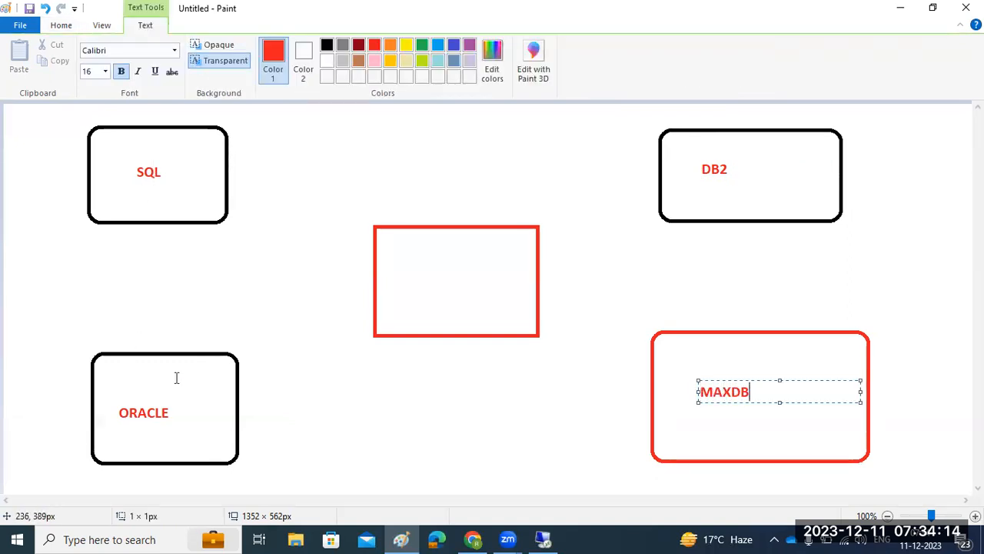
left_click(416, 279)
left_click(416, 280)
type("HANA")
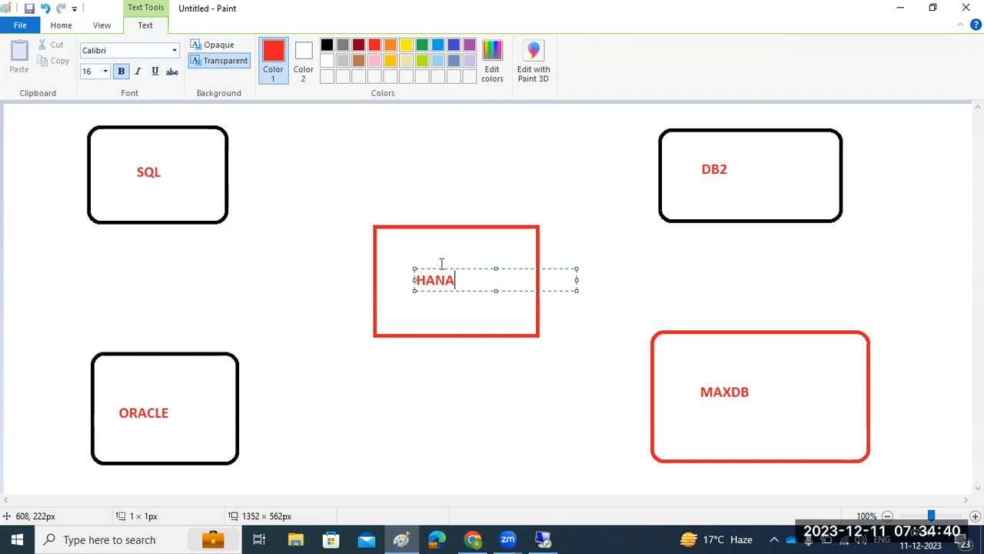
left_click(61, 26)
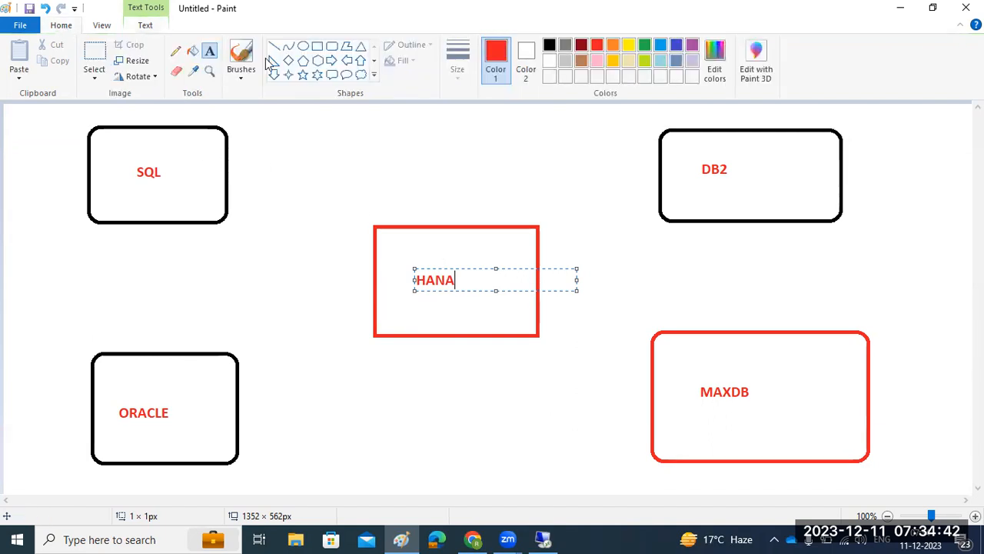
left_click(317, 46)
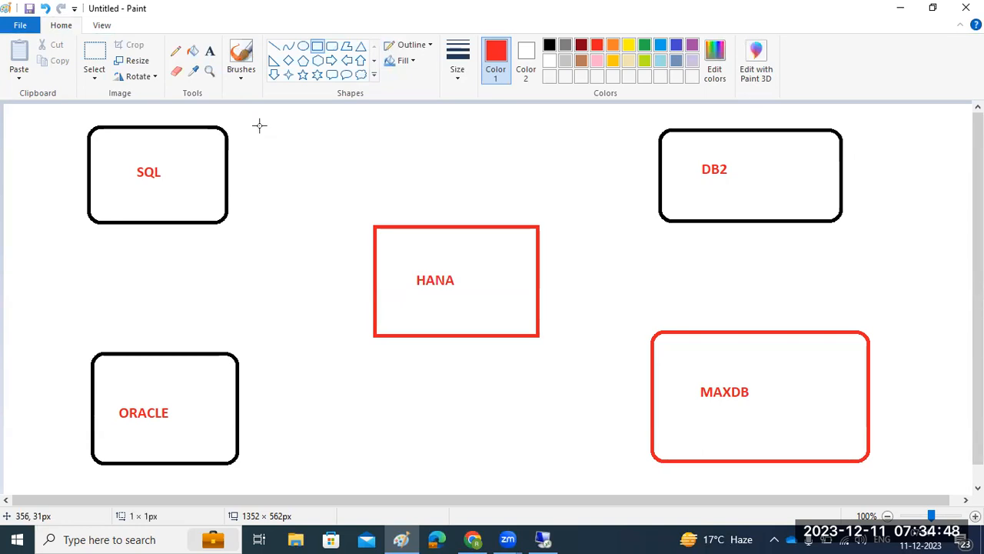
Draw red straight lines from the SQL, ORACLE, DB2 and MAXDB boxes to HANA, plus two short lines below HANA.
mouse_move(259, 126)
left_mouse_down()
mouse_move(277, 222)
mouse_move(338, 230)
mouse_move(278, 129)
mouse_move(264, 129)
left_mouse_up()
mouse_move(284, 346)
left_mouse_down()
mouse_move(297, 433)
mouse_move(373, 464)
mouse_move(315, 356)
mouse_move(300, 350)
left_mouse_up()
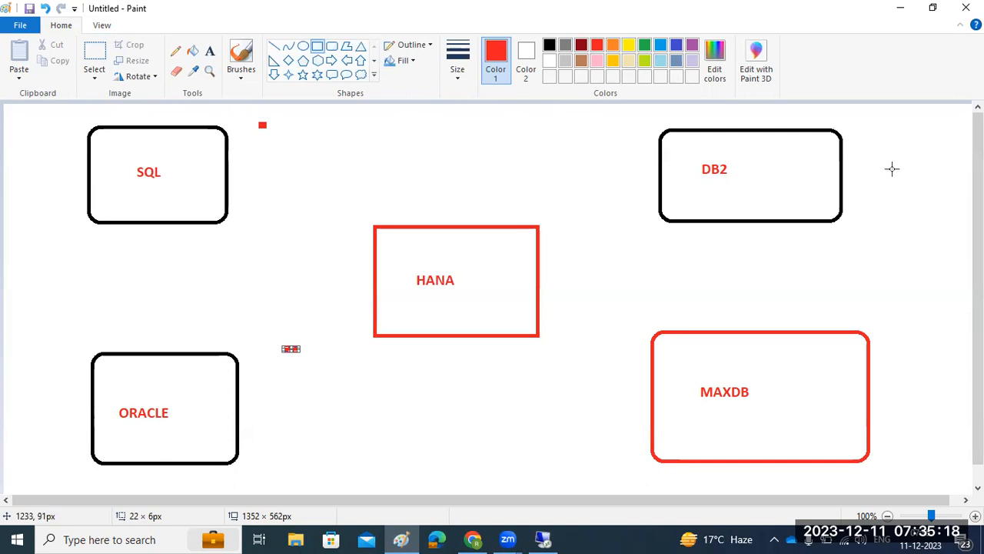
left_click(274, 49)
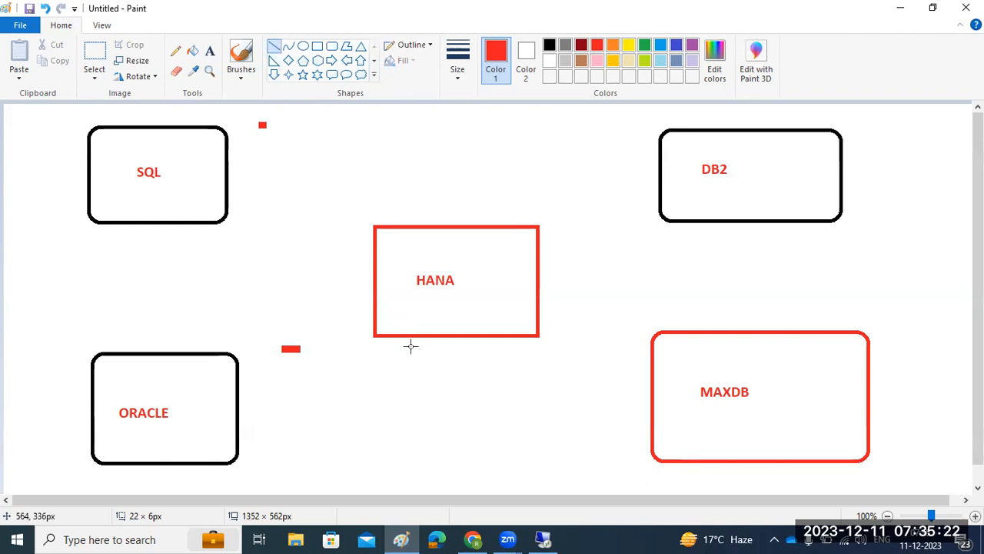
left_click_drag(455, 336, 455, 355)
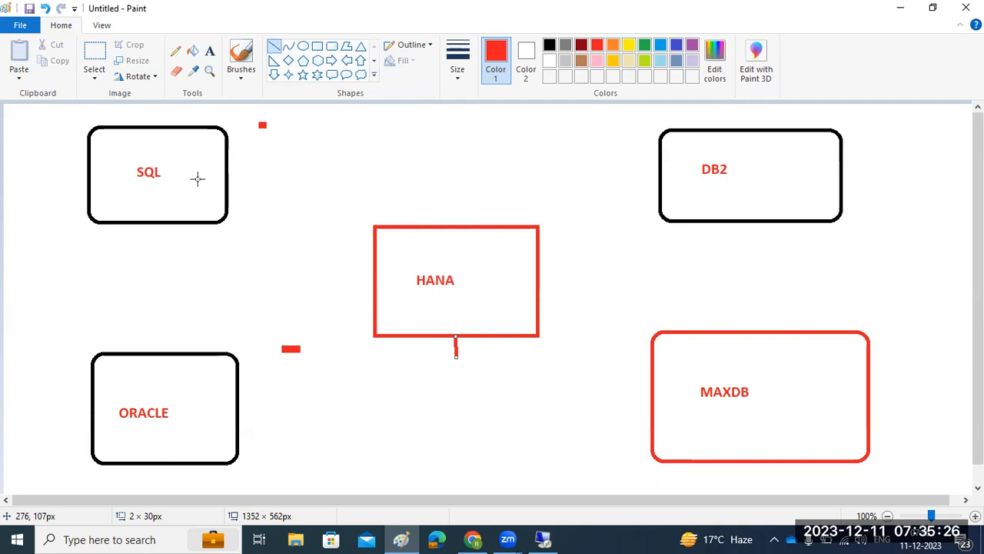
left_click_drag(173, 184, 403, 264)
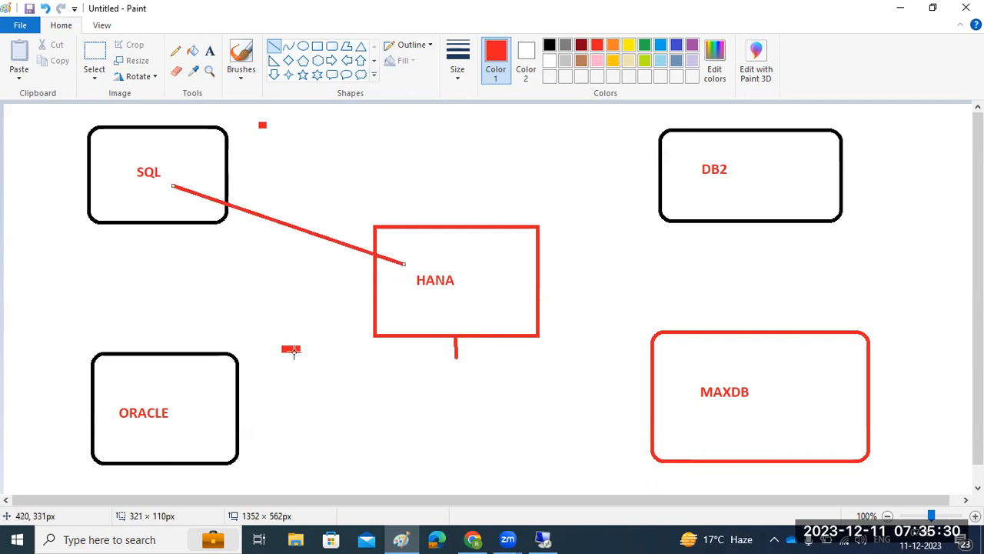
left_click_drag(200, 404, 407, 304)
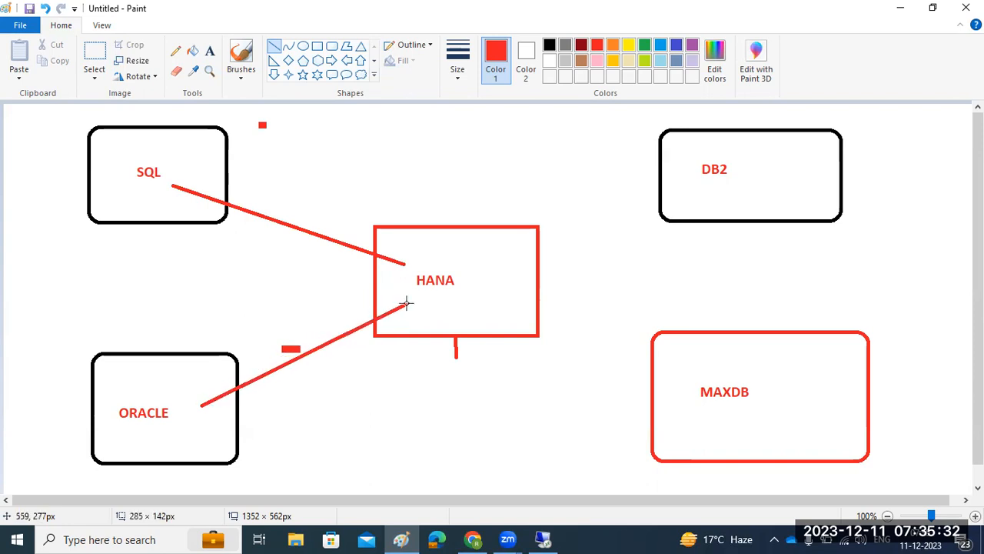
left_click_drag(684, 177, 499, 261)
left_click_drag(682, 387, 495, 295)
left_click_drag(436, 366, 439, 306)
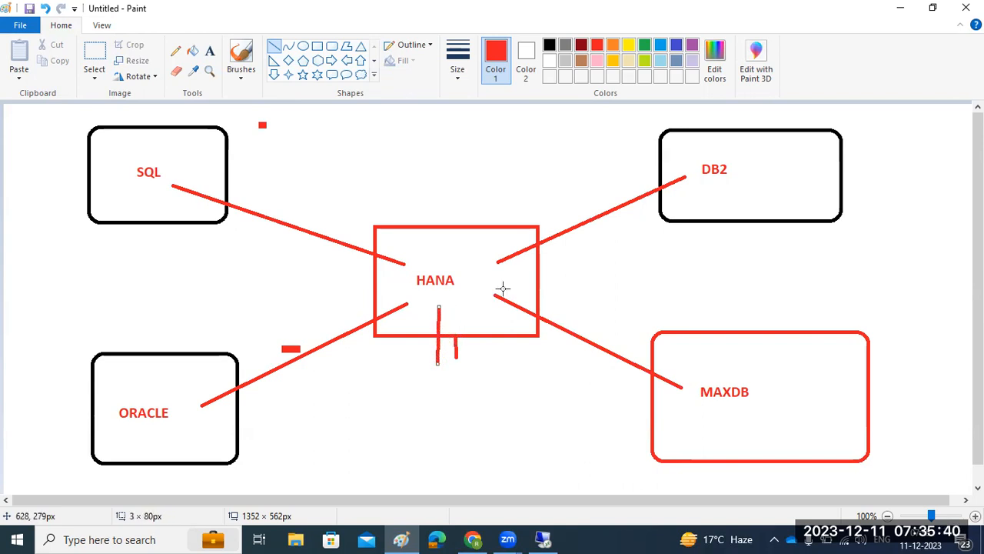